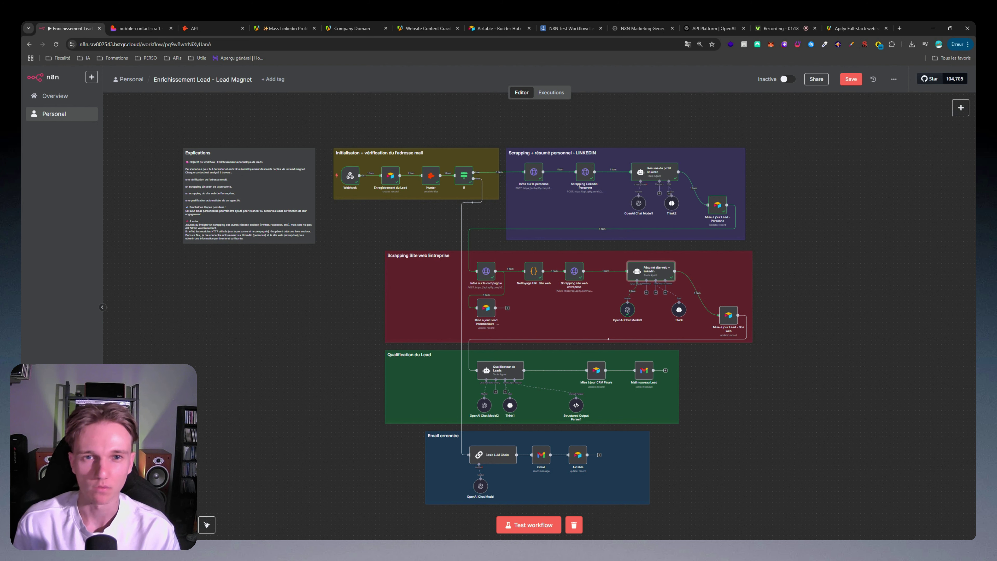
Step: Switch to the bubble-contact-craft contact form tab in Lovable
scroll(304, 118, "up", 2)
key("ctrl+Tab")
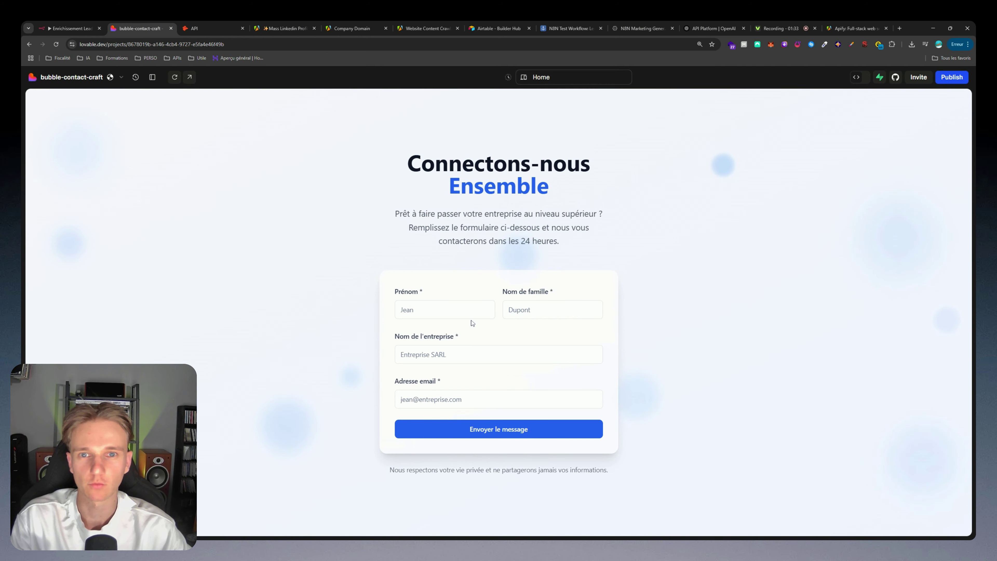
Step: Fill the form's first name, last name and company fields with a test lead's details
left_click(450, 321)
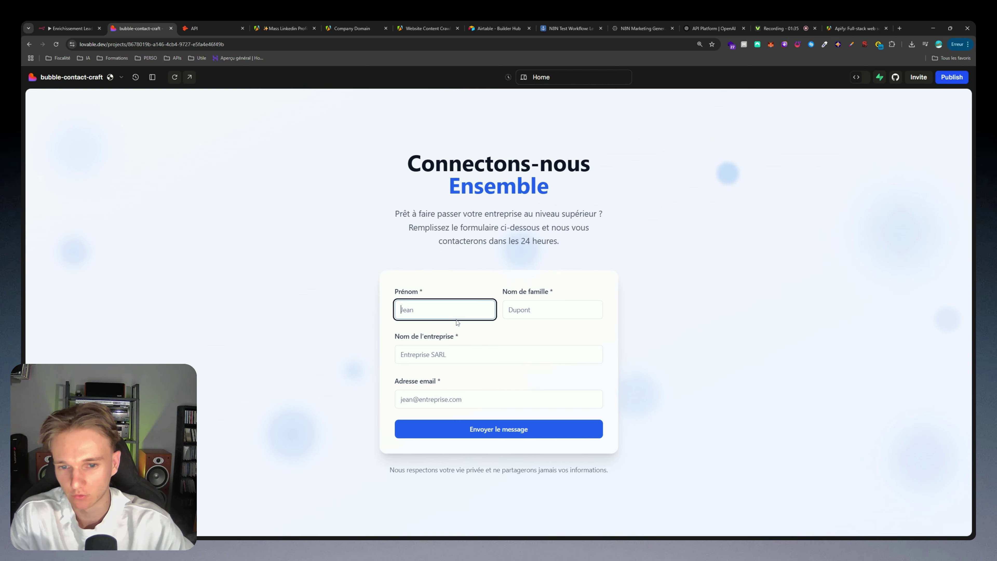
left_click(443, 266)
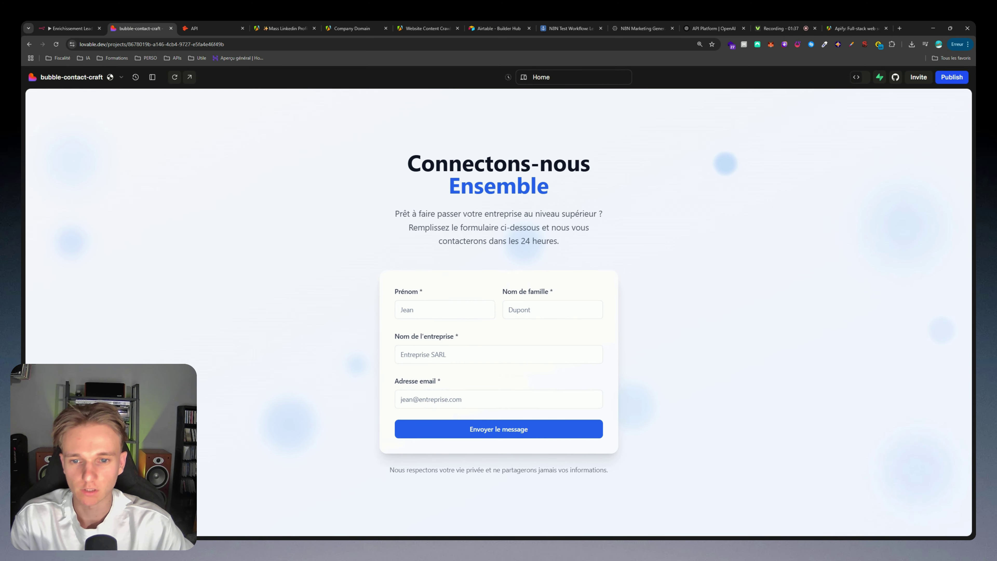
left_click(445, 310)
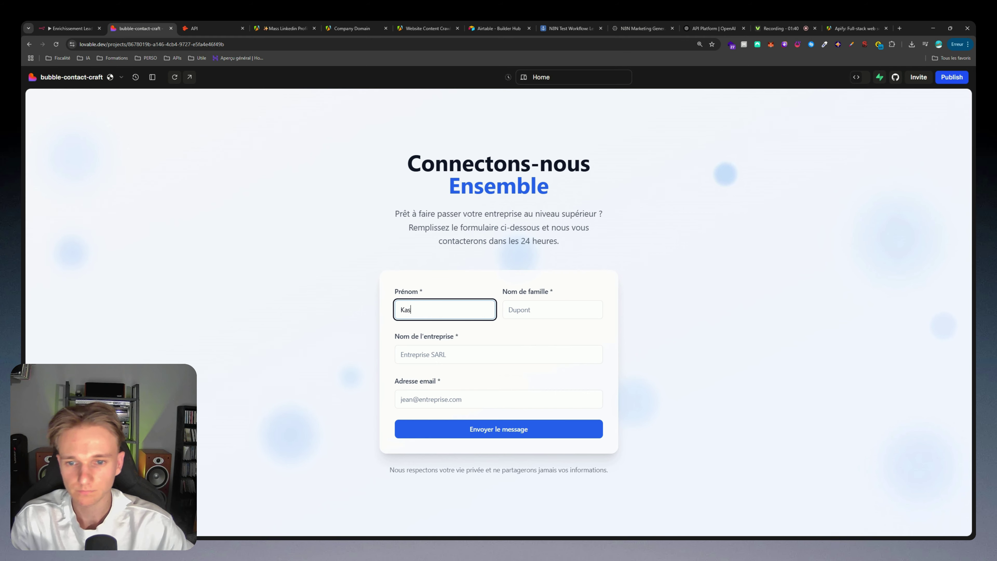
key("Tab")
key("Tab")
type("Elliot Studio")
key("Tab")
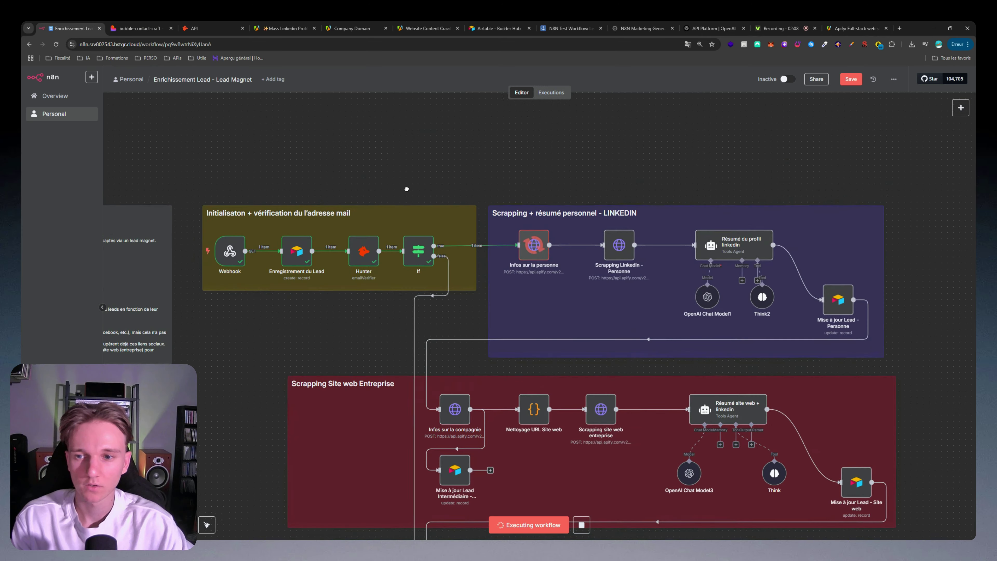
Step: Review the lead data captured by the Webhook node, then bring up the add-node list
double_click(348, 236)
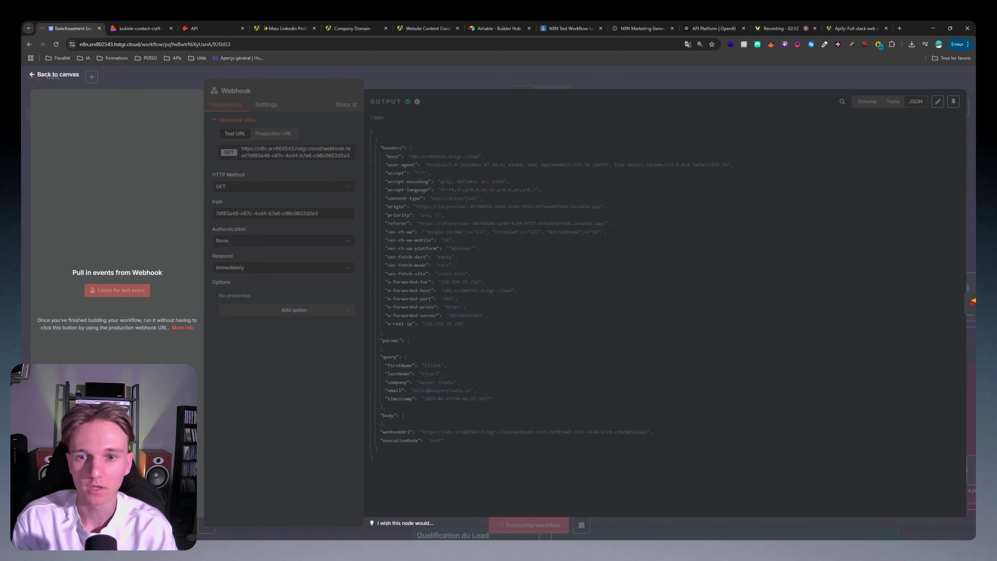
left_click(419, 87)
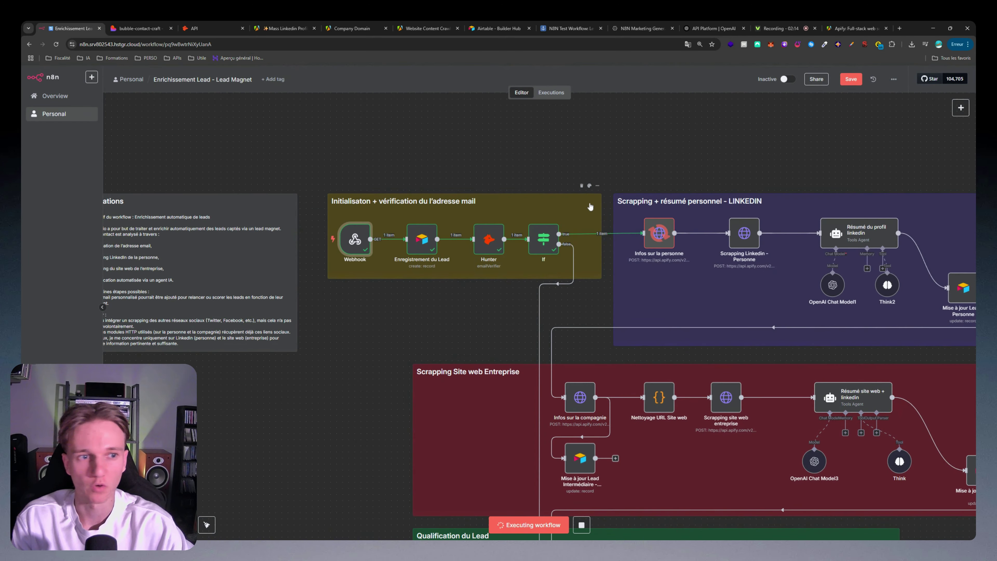
key("Tab")
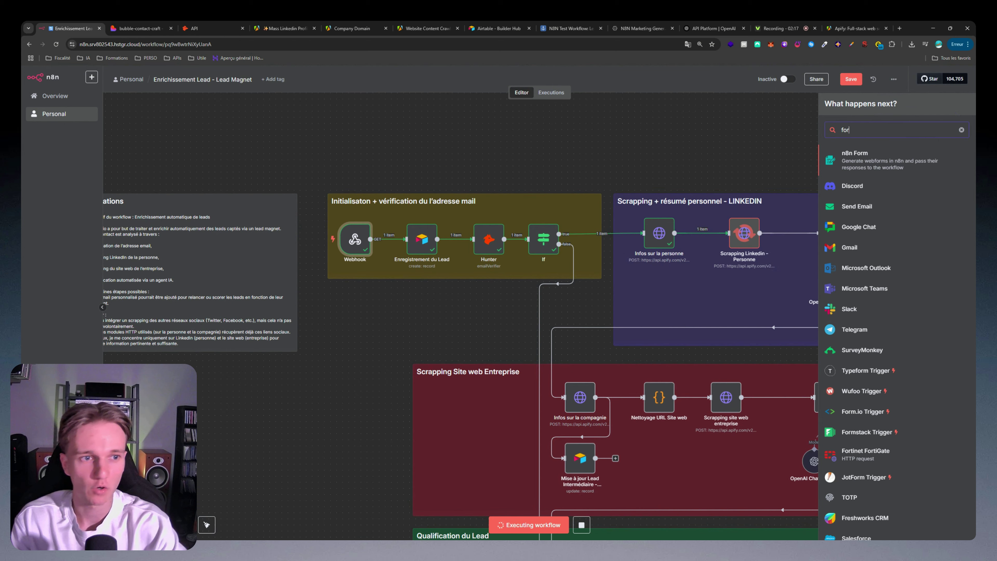
Step: Add an On form submission trigger, keep it detached from the If branch, and recheck the Webhook data
key("Return")
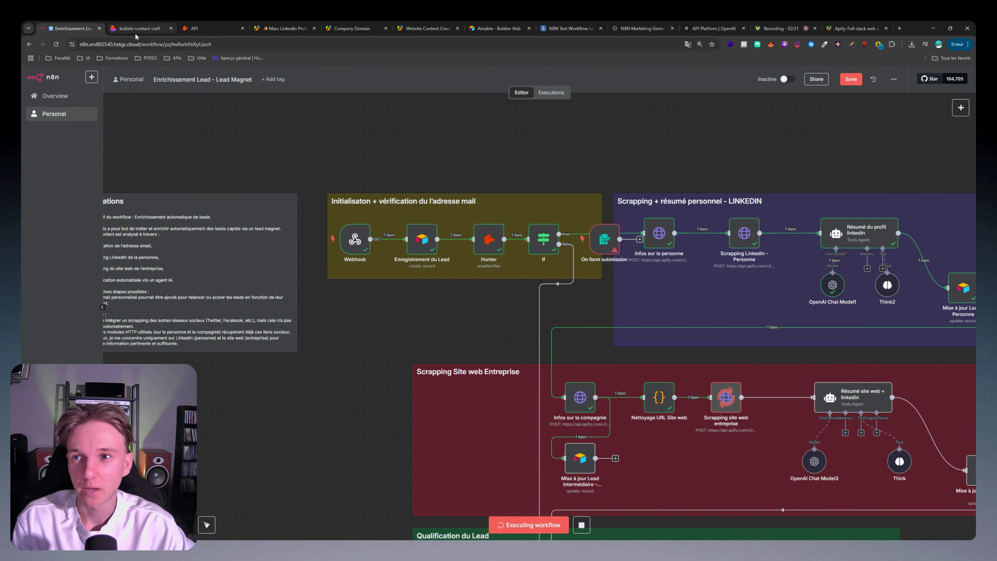
left_click(141, 28)
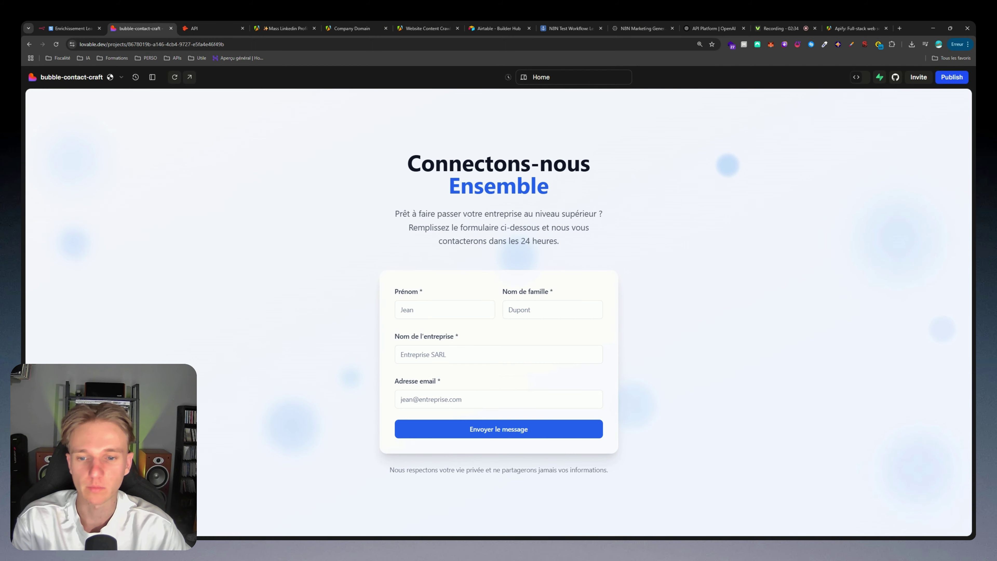
left_click(71, 29)
key("ctrl+z")
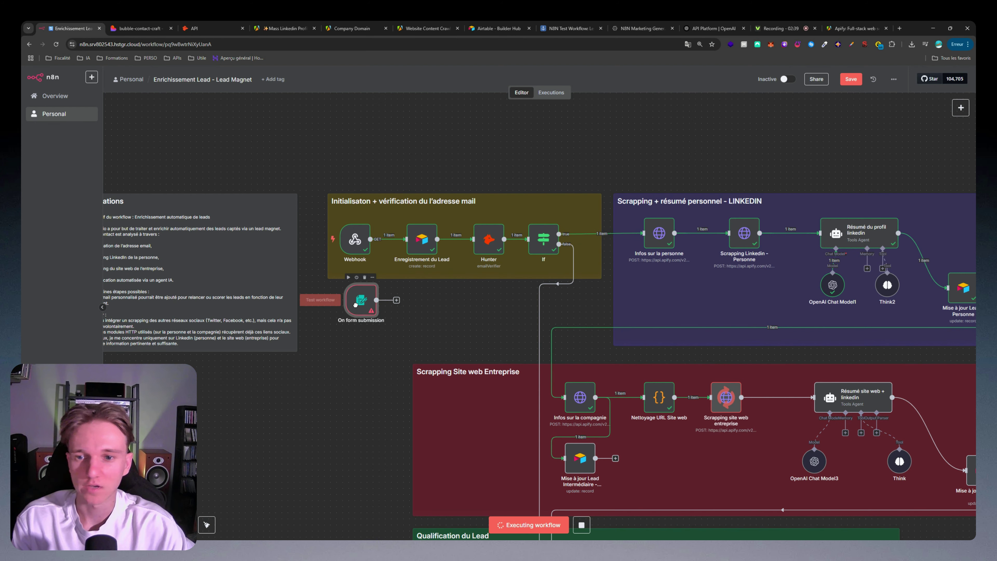
scroll(464, 304, "left", 2)
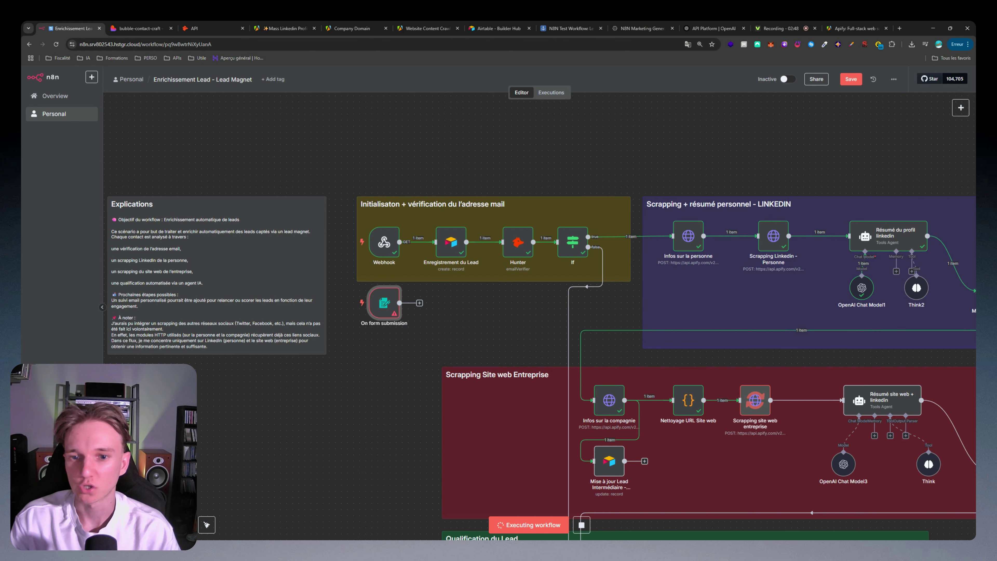
double_click(386, 240)
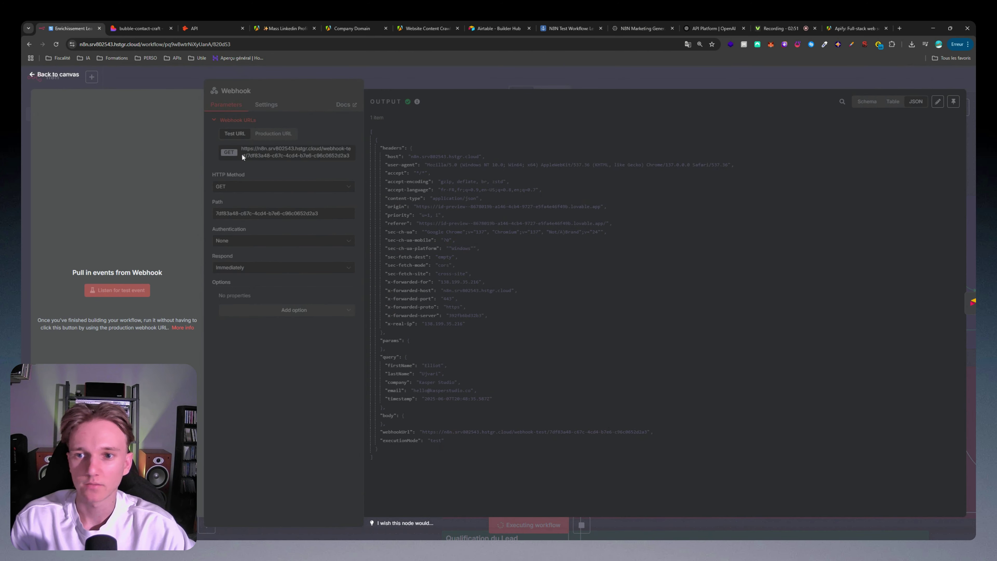
key("Escape")
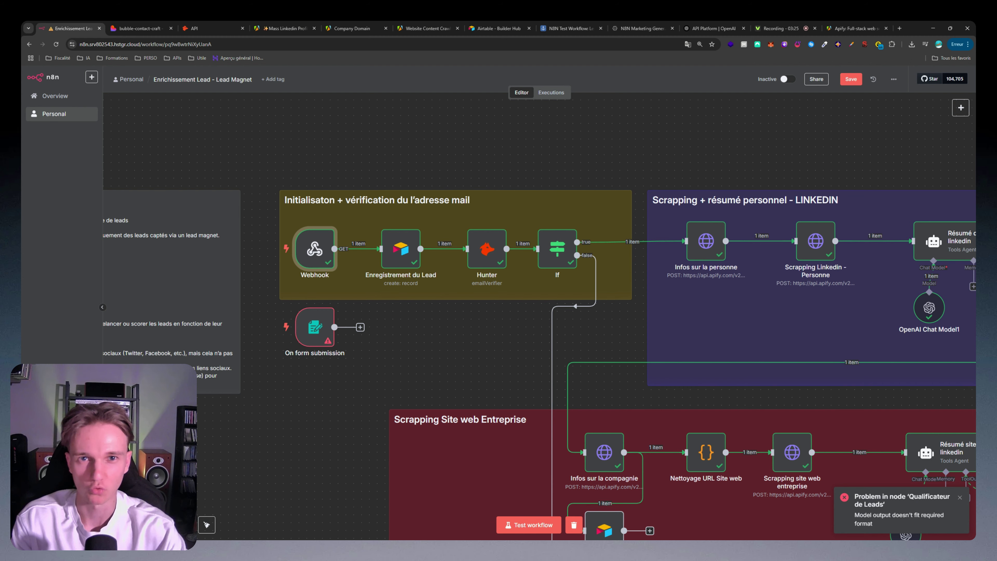
Step: Scroll around the workflow canvas to survey the qualification part of the workflow
scroll(622, 416, "up", 3, "ctrl")
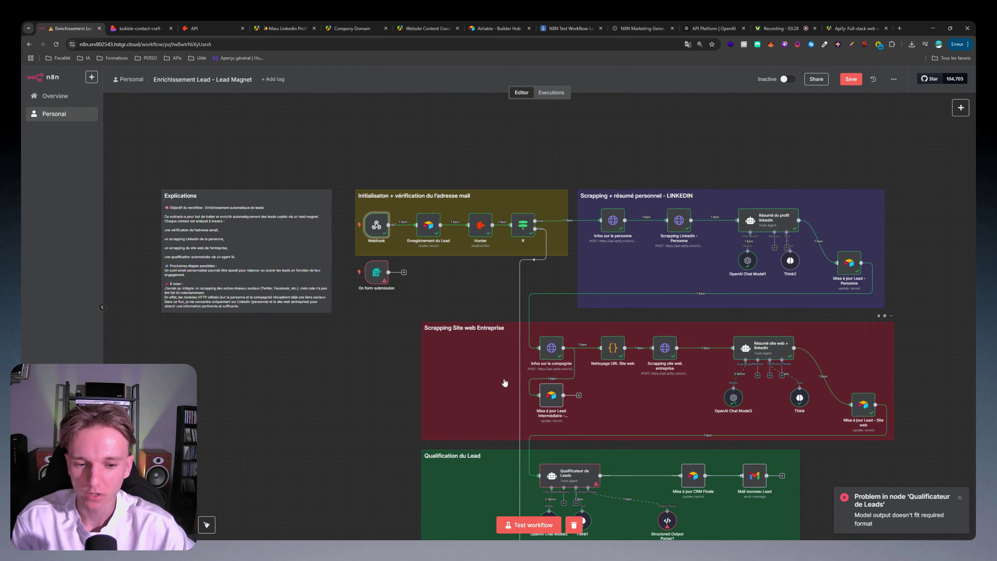
scroll(622, 416, "down", 5)
scroll(622, 415, "down", 3, "ctrl")
scroll(702, 448, "down", 2)
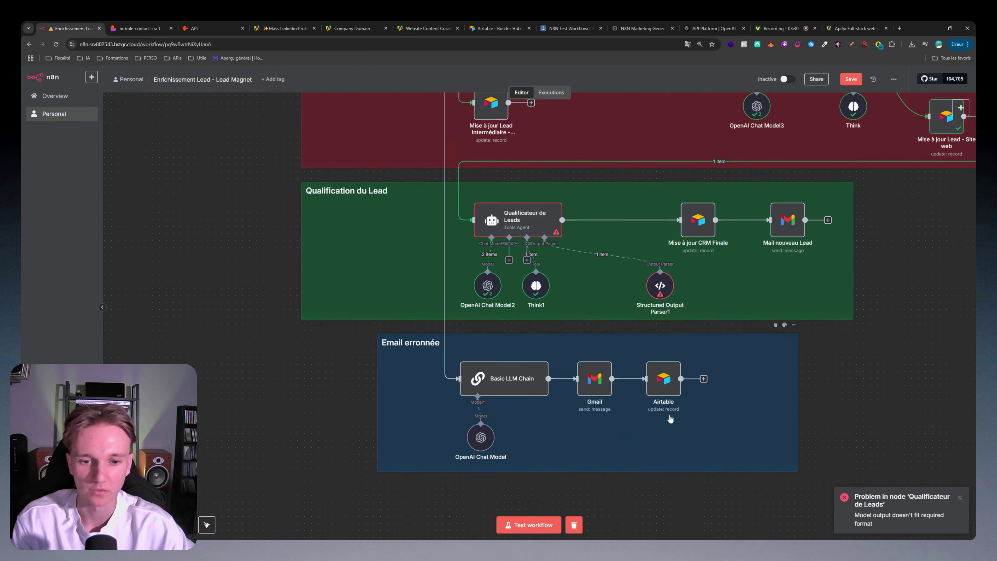
scroll(702, 401, "up", 3, "ctrl")
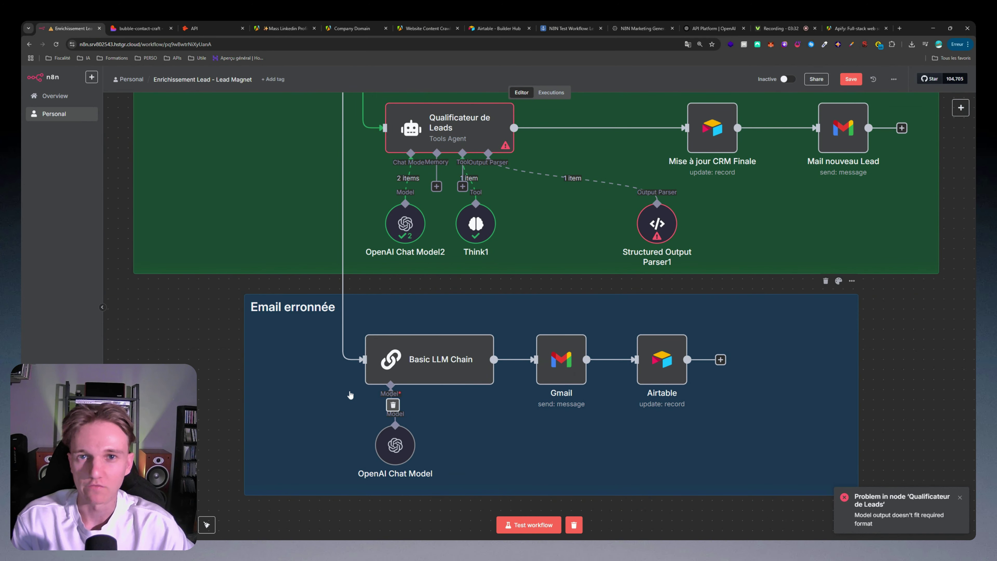
scroll(465, 419, "left", 2)
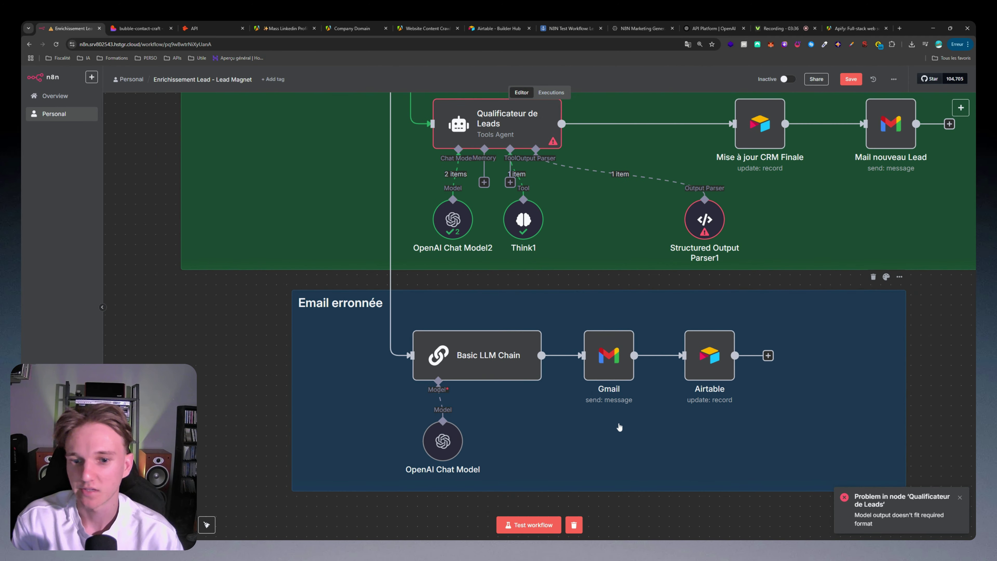
scroll(578, 296, "down", 3)
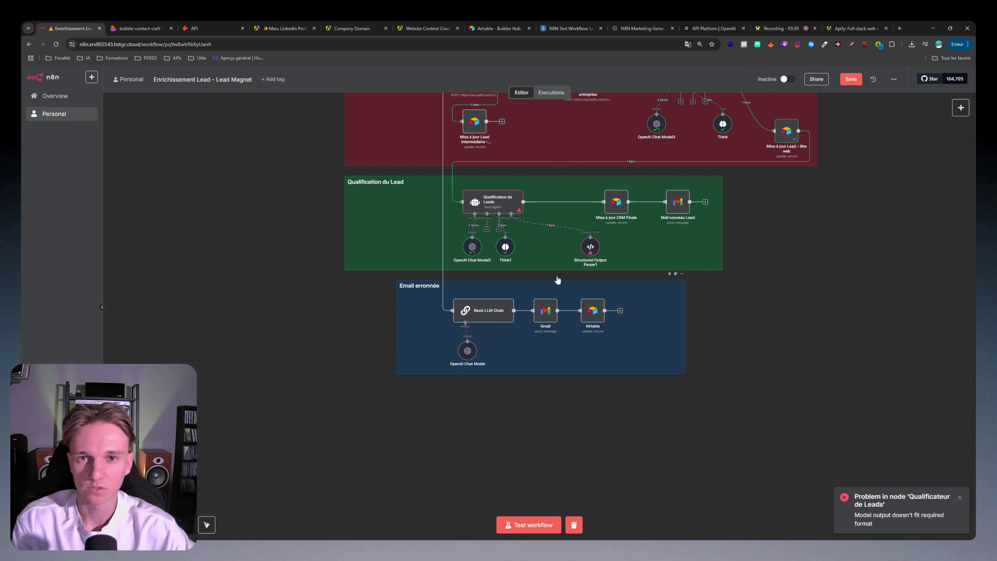
scroll(557, 279, "up", 8)
scroll(406, 295, "right", 3)
Step: Pan to the Explications note, then over to the Email erronée group and the top groups
left_click_drag(422, 303, 466, 302)
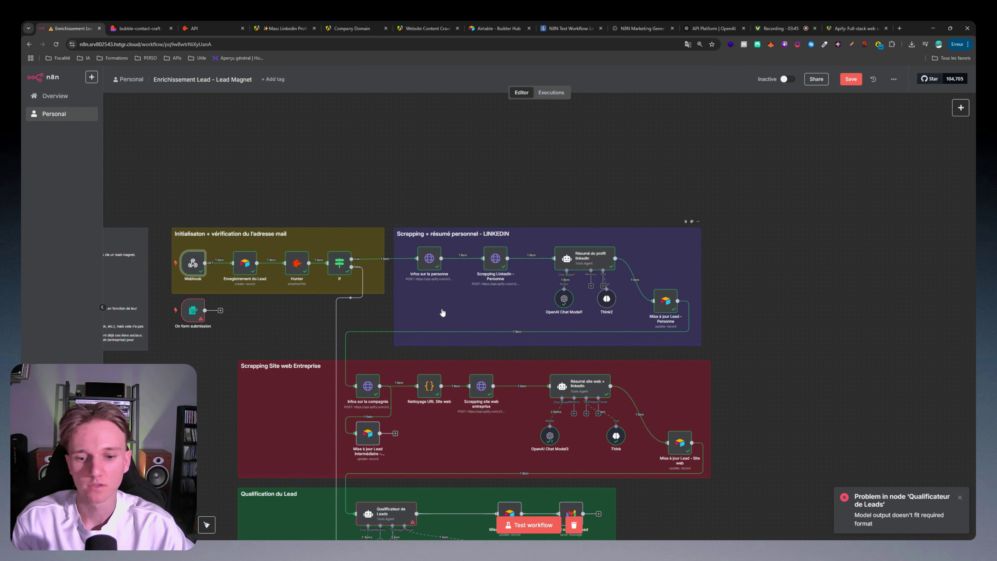
left_click_drag(444, 303, 505, 256)
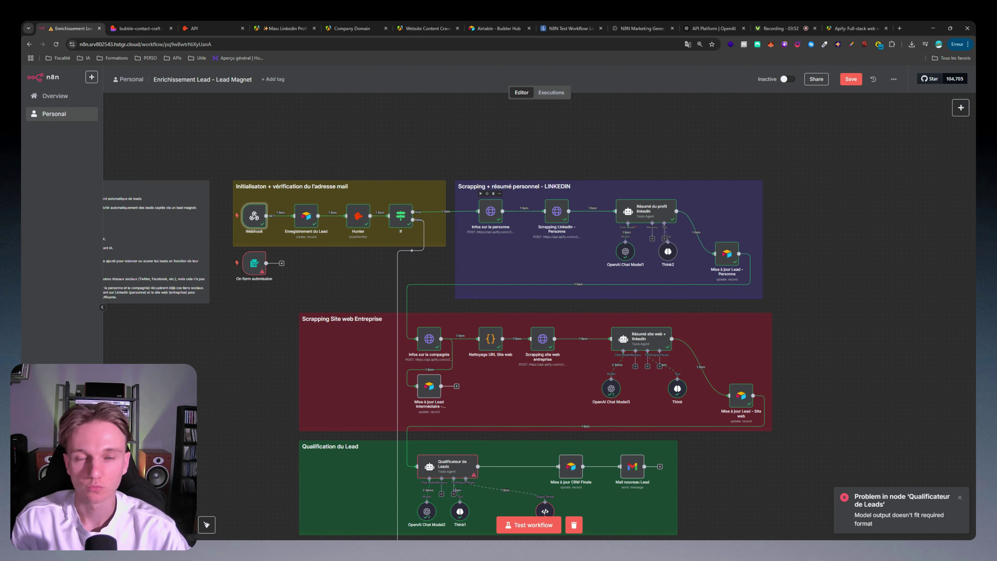
left_click_drag(854, 340, 814, 284)
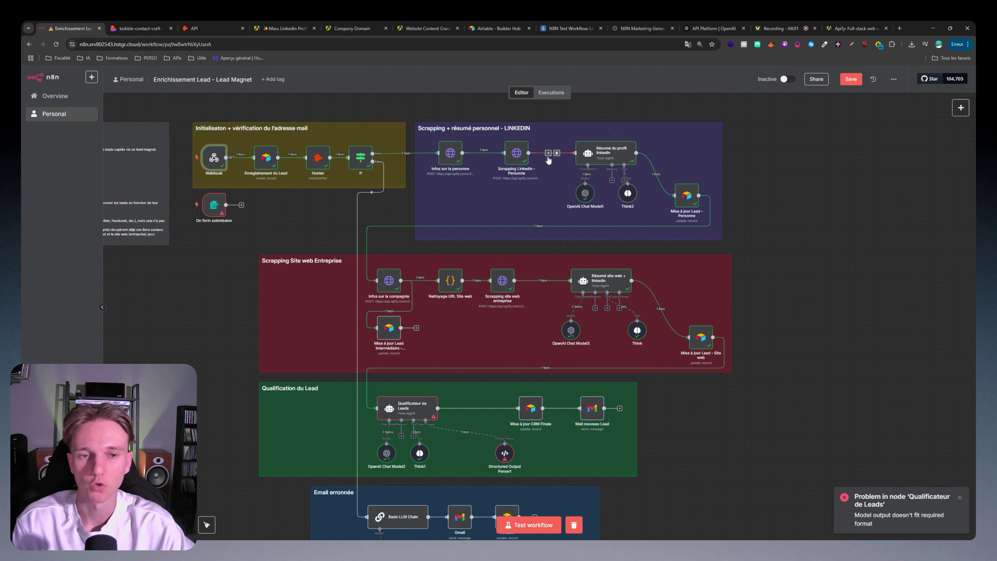
left_click_drag(727, 242, 780, 212)
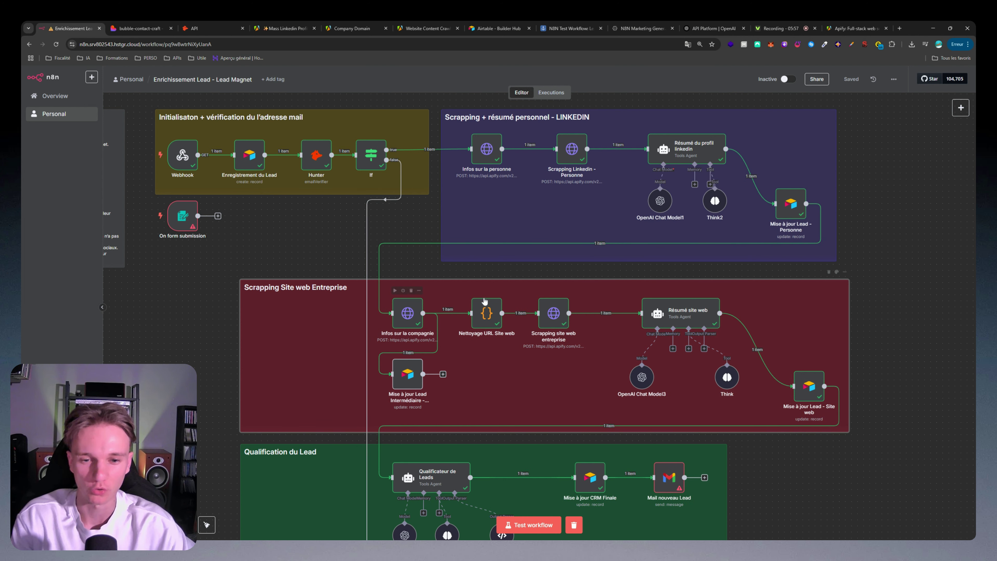
Step: In the Qualification du Lead group, shift the Mise à jour CRM Finale and Mail nouveau Lead nodes left
scroll(480, 340, "right", 3)
scroll(479, 340, "right", 2)
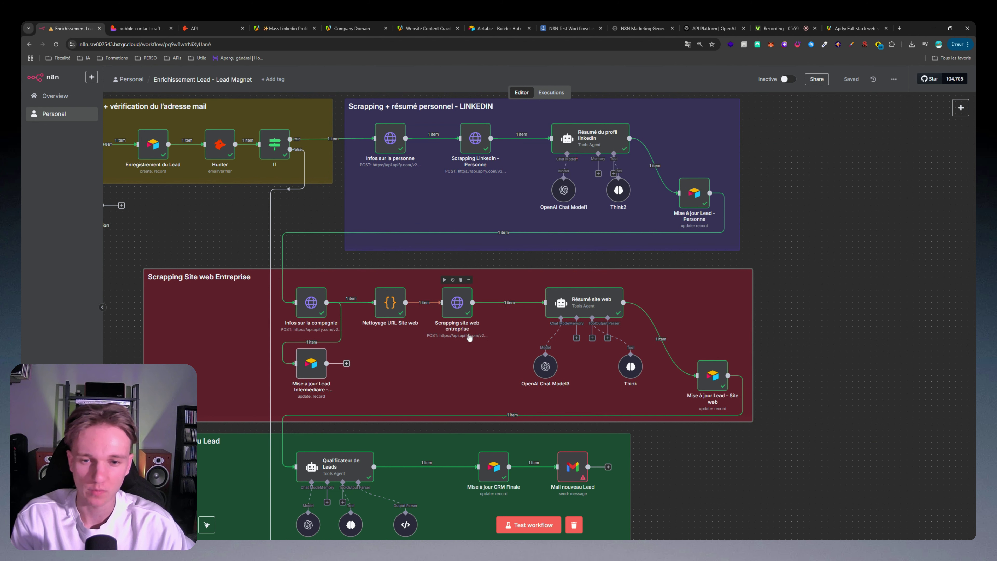
scroll(565, 338, "down", 3)
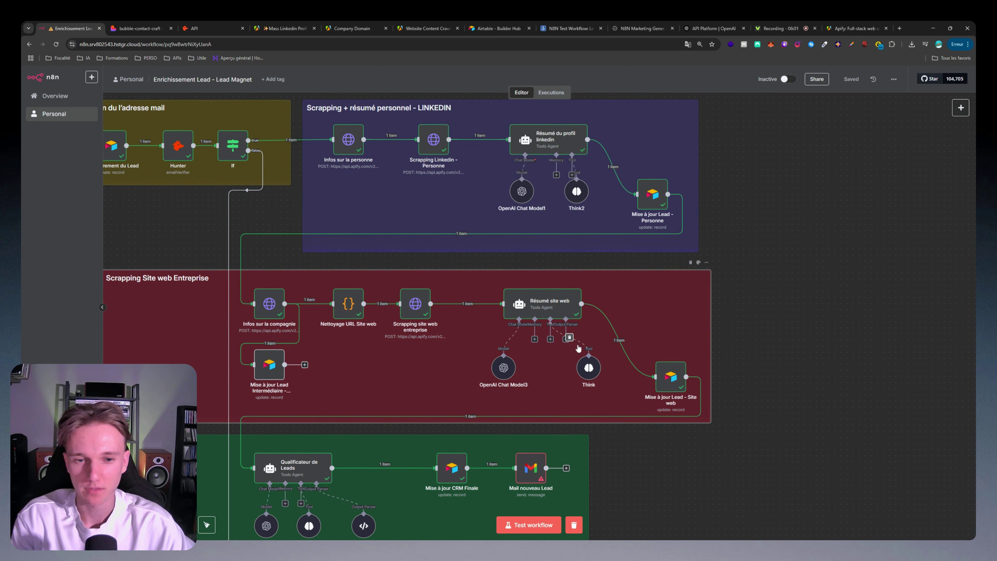
scroll(661, 297, "down", 2)
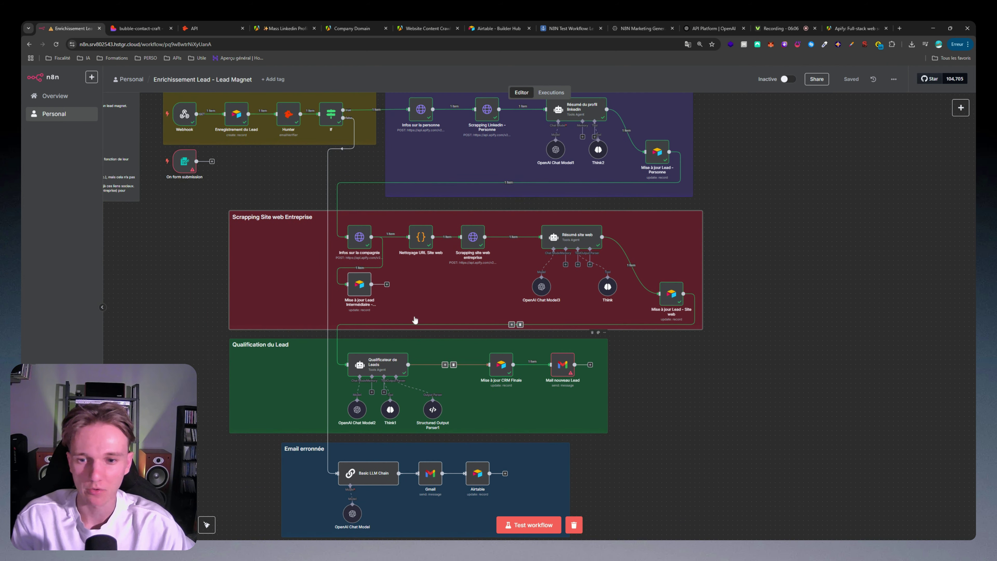
scroll(532, 271, "left", 5)
scroll(533, 272, "down", 2)
scroll(533, 272, "up", 3)
scroll(529, 269, "down", 1)
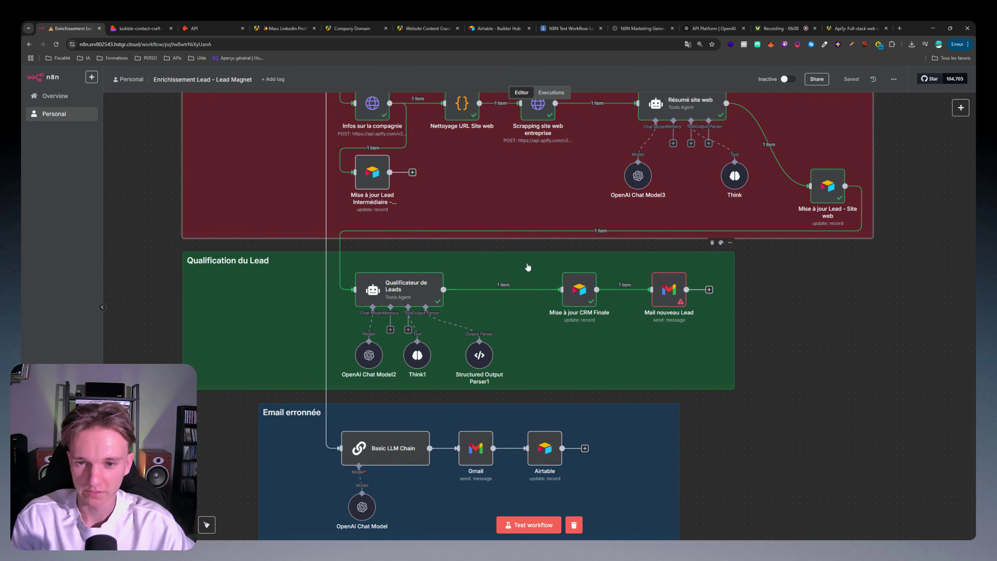
left_click_drag(528, 267, 562, 258)
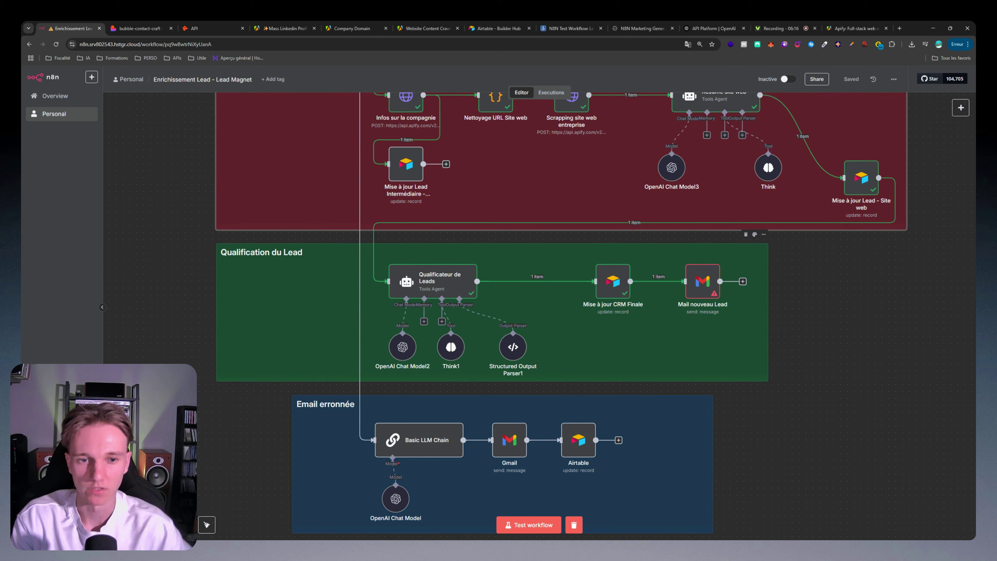
scroll(568, 257, "down", 2)
left_click_drag(568, 257, 589, 276)
scroll(620, 267, "up", 2)
left_click_drag(734, 278, 679, 278)
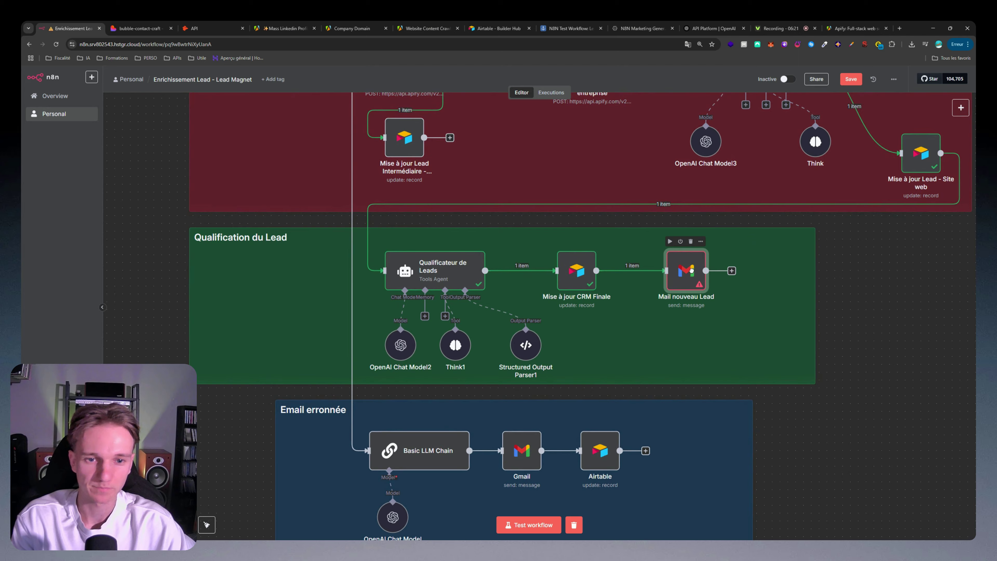
scroll(657, 287, "down", 4)
left_click_drag(638, 307, 643, 323)
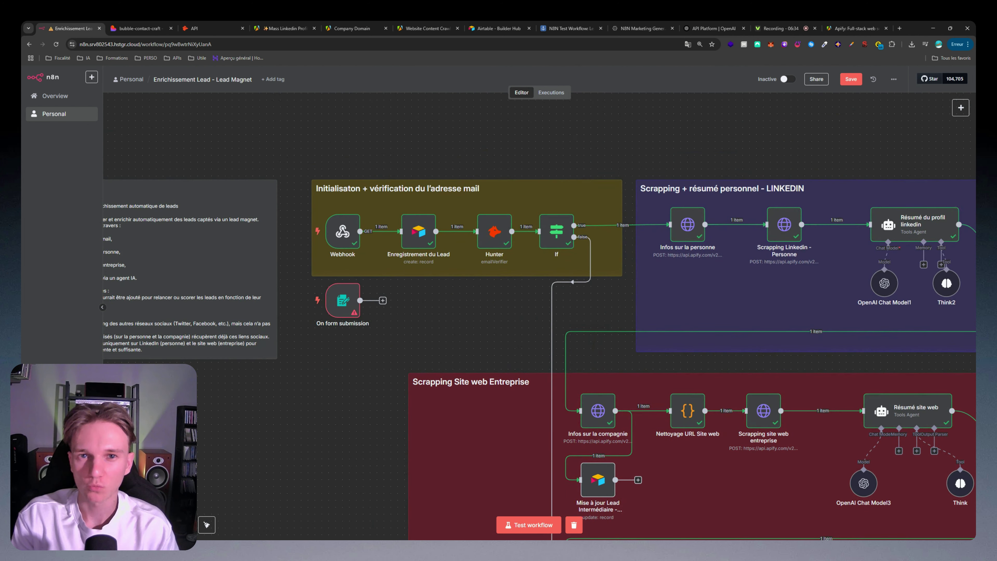
Step: Move the Webhook trigger out of the group and put the On form submission trigger in its place
left_click_drag(353, 235, 442, 263)
scroll(442, 263, "up", 1)
scroll(442, 266, "up", 1)
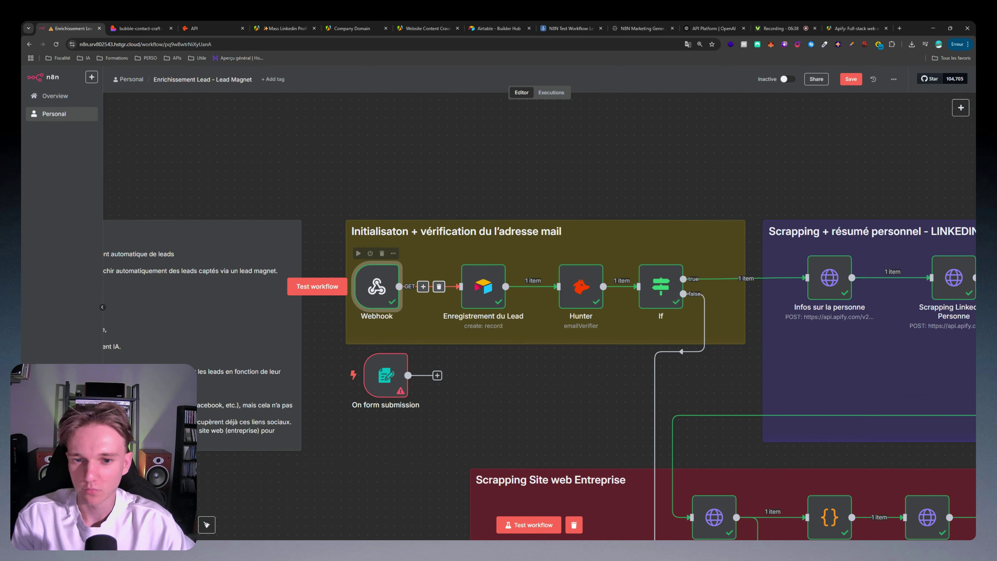
left_click_drag(379, 289, 335, 164)
left_click_drag(387, 376, 461, 286)
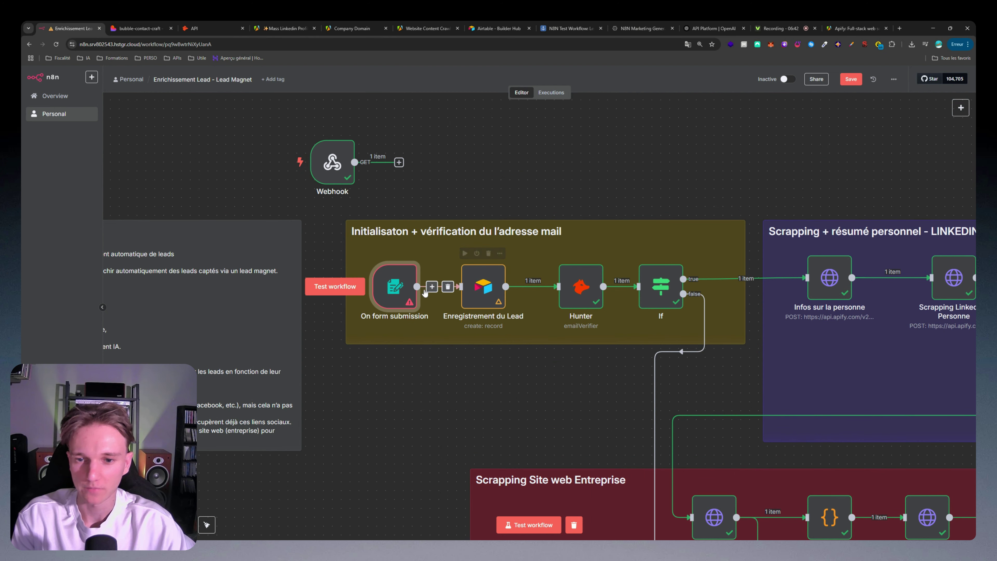
double_click(402, 294)
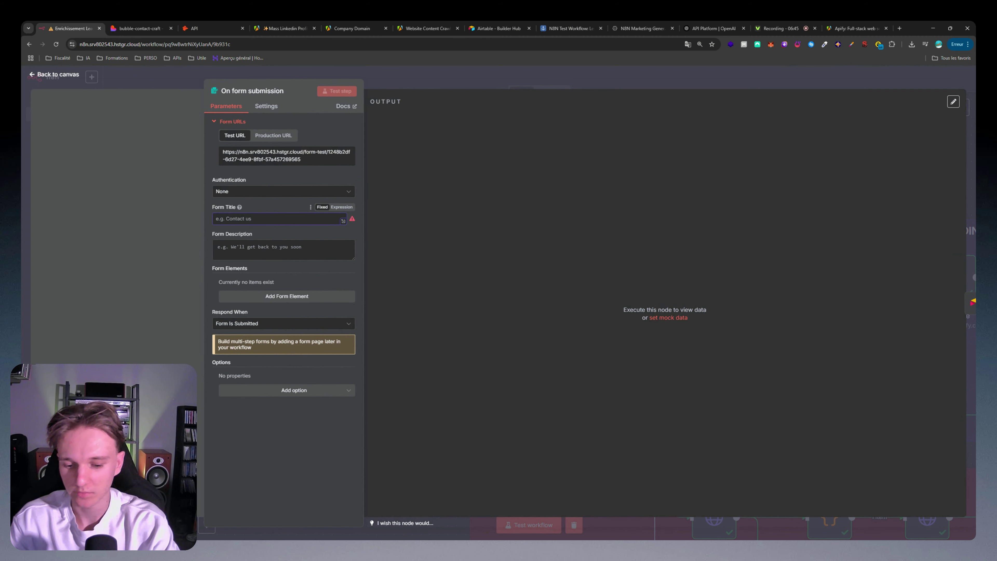
Step: Title the form 'Informations du Lead' and add a required Prénom field
type("Informations du L")
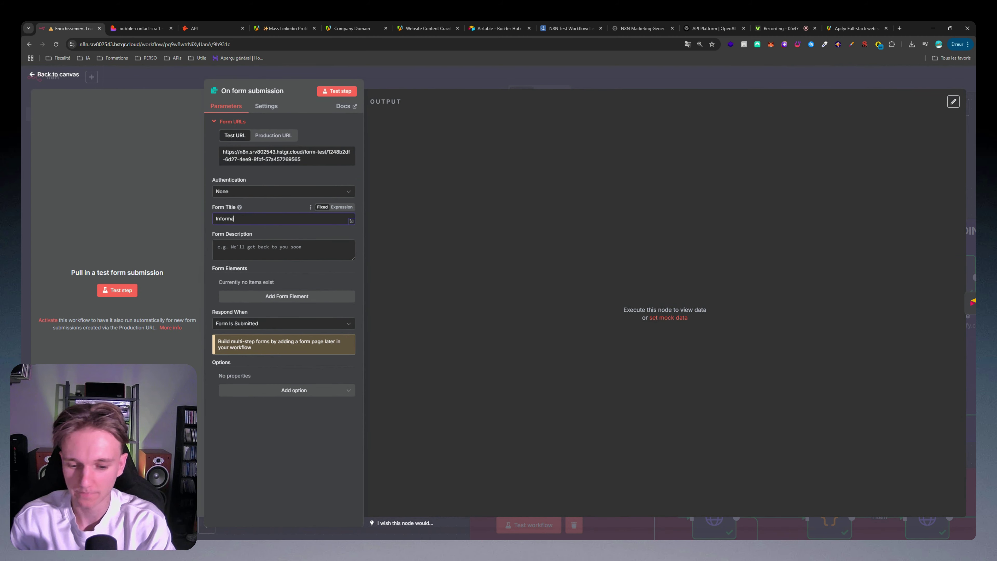
key("BackSpace")
key("BackSpace")
type("ead")
left_click(287, 295)
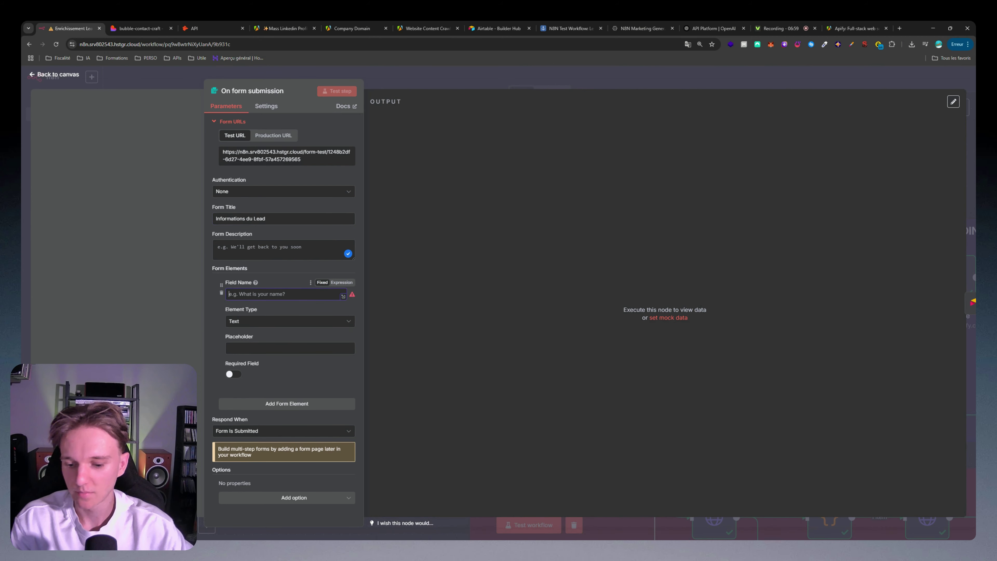
type("P")
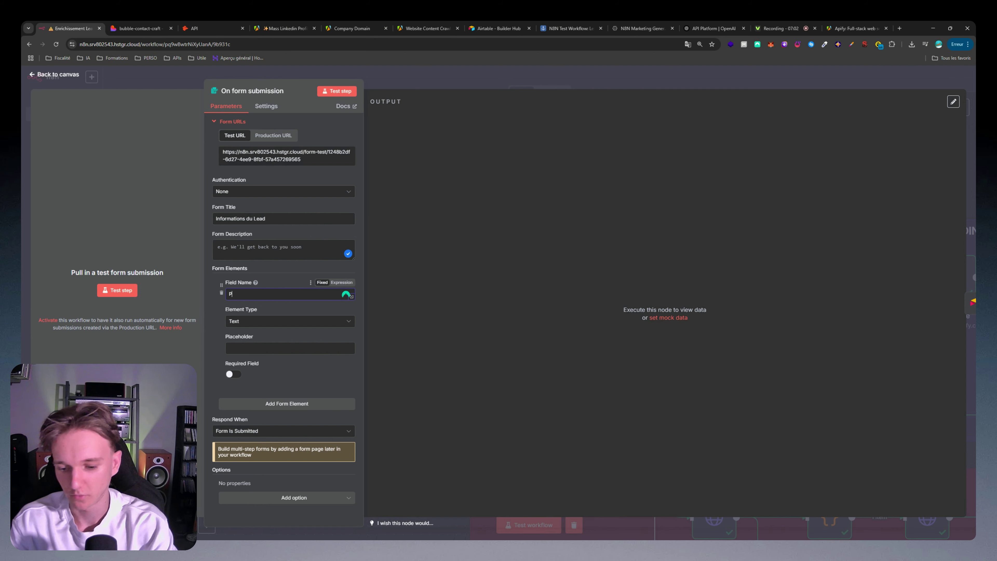
type("rénom")
left_click(233, 374)
Step: Add a required Nom field, an Entreprise field, and one more form element
left_click(287, 403)
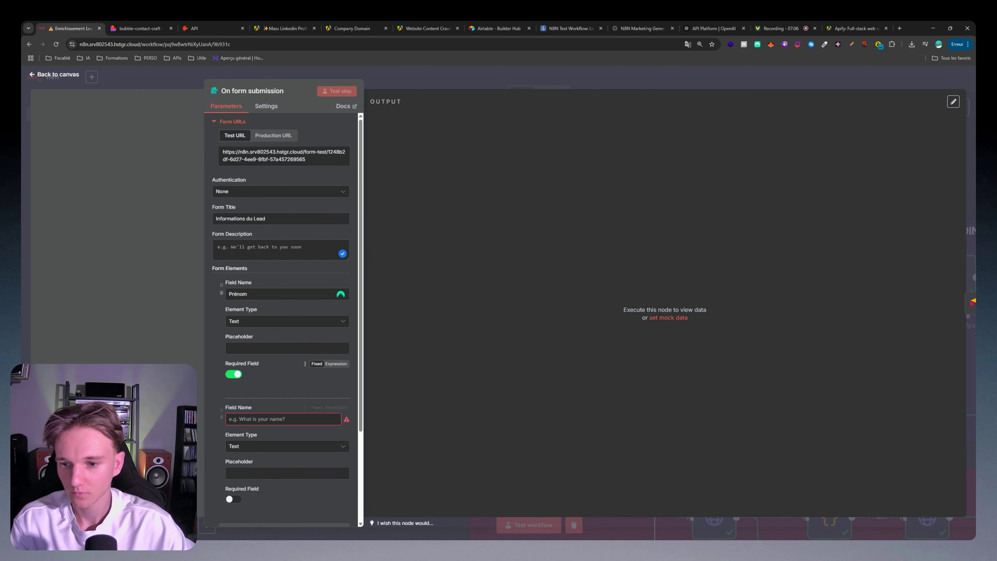
left_click(282, 419)
type("Nom")
scroll(294, 201, "down", 3)
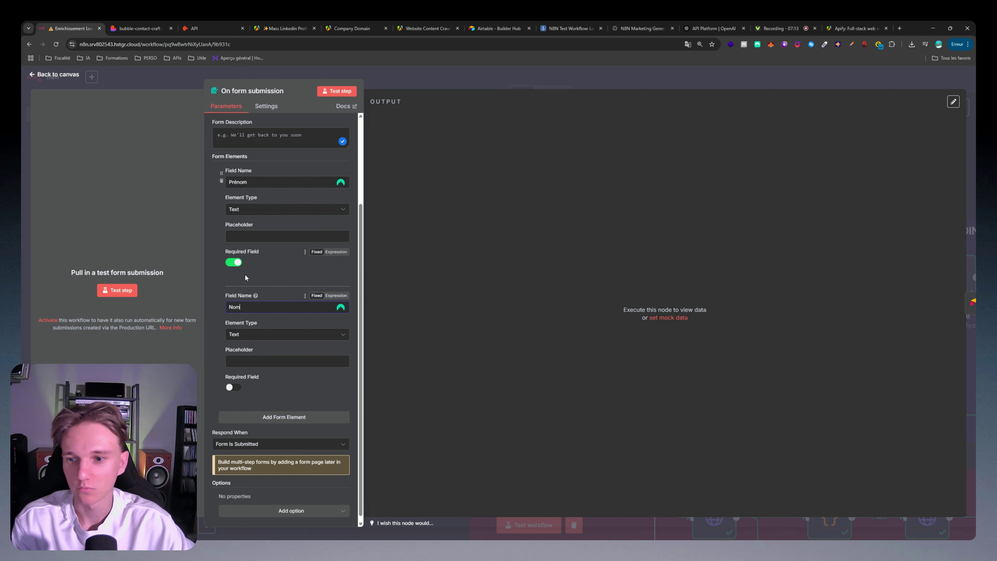
left_click(233, 387)
left_click(284, 417)
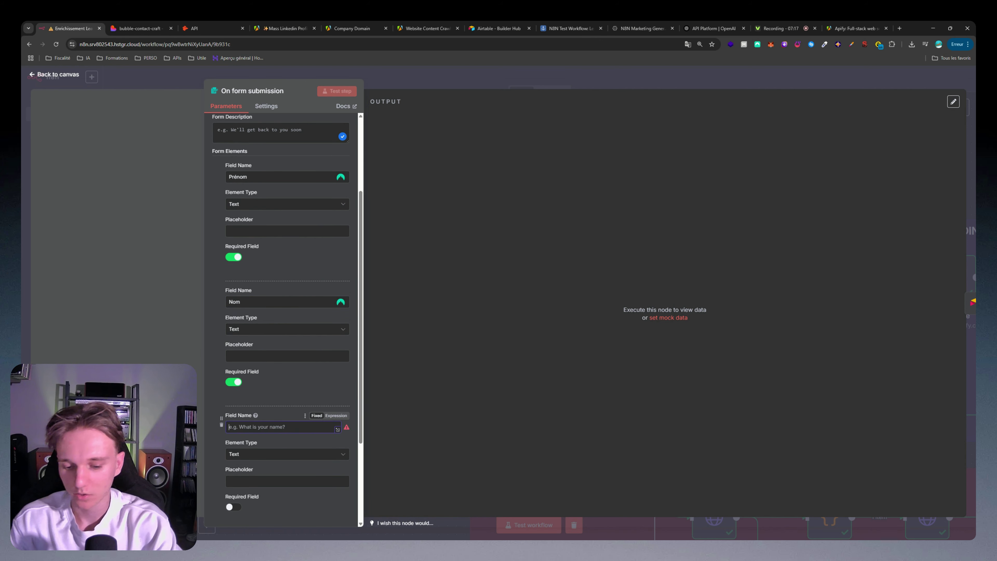
type("Entreprise")
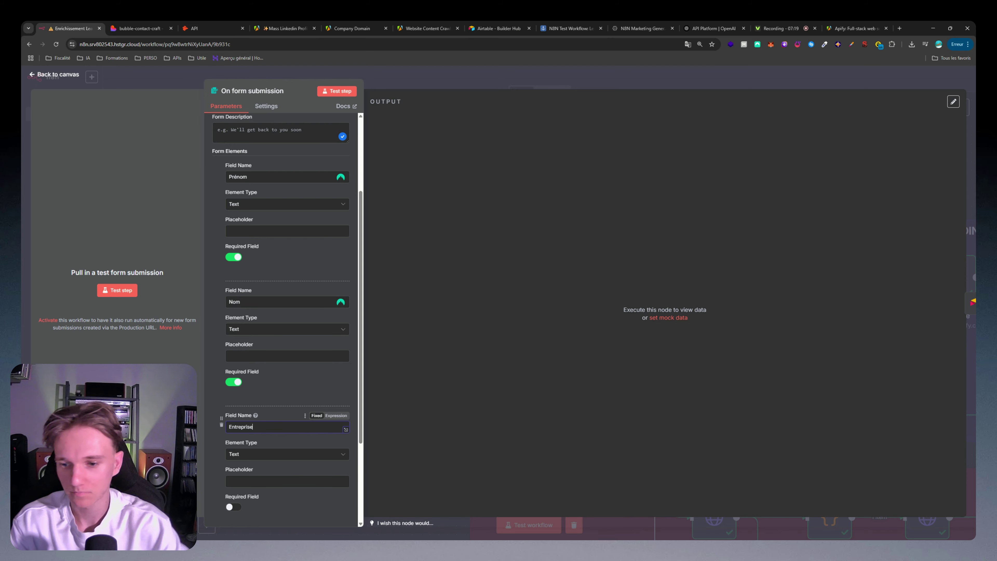
scroll(257, 454, "down", 3)
left_click(283, 423)
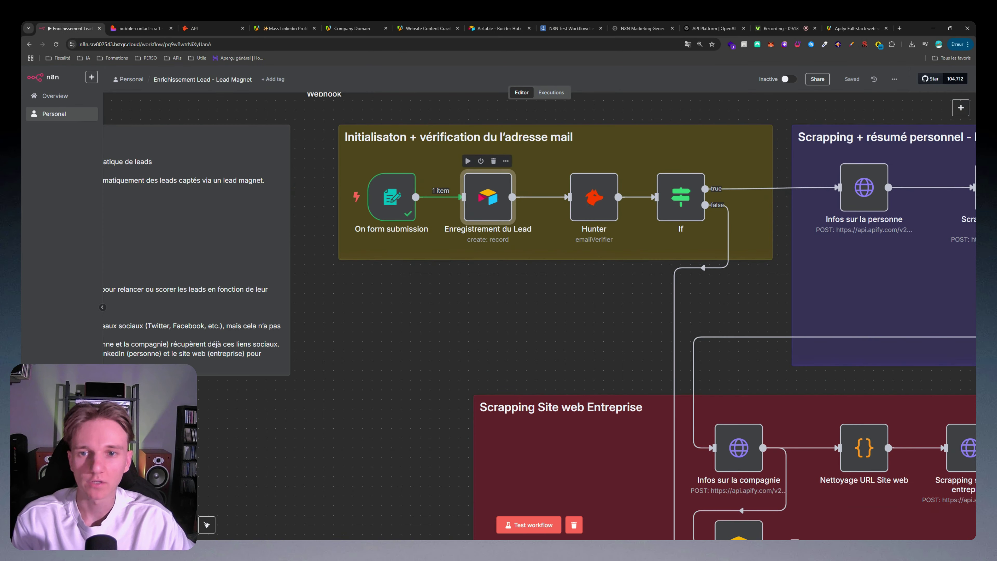
Step: Open Enregistrement du Lead's settings and start creating a new Airtable token credential
double_click(497, 201)
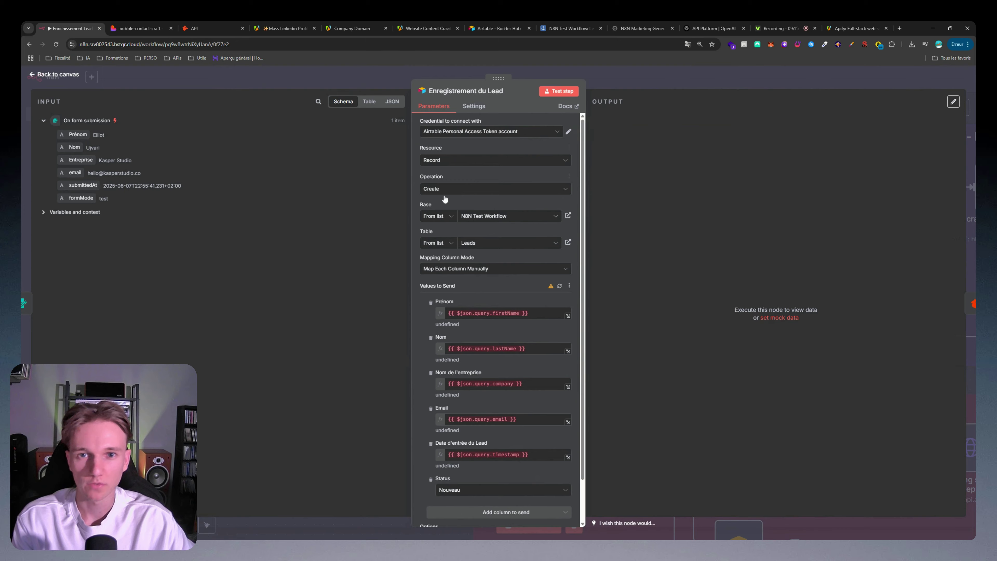
left_click(493, 27)
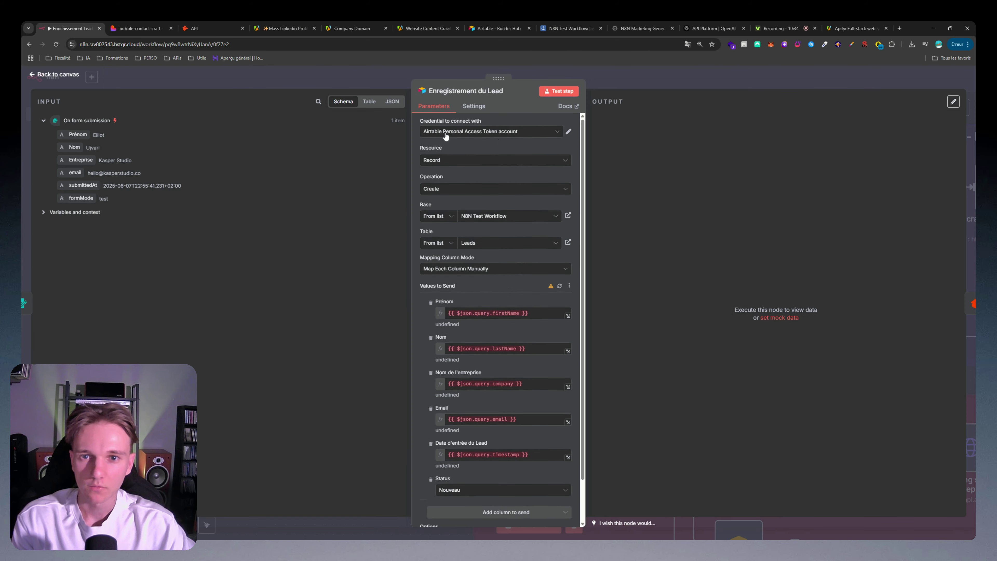
left_click(446, 133)
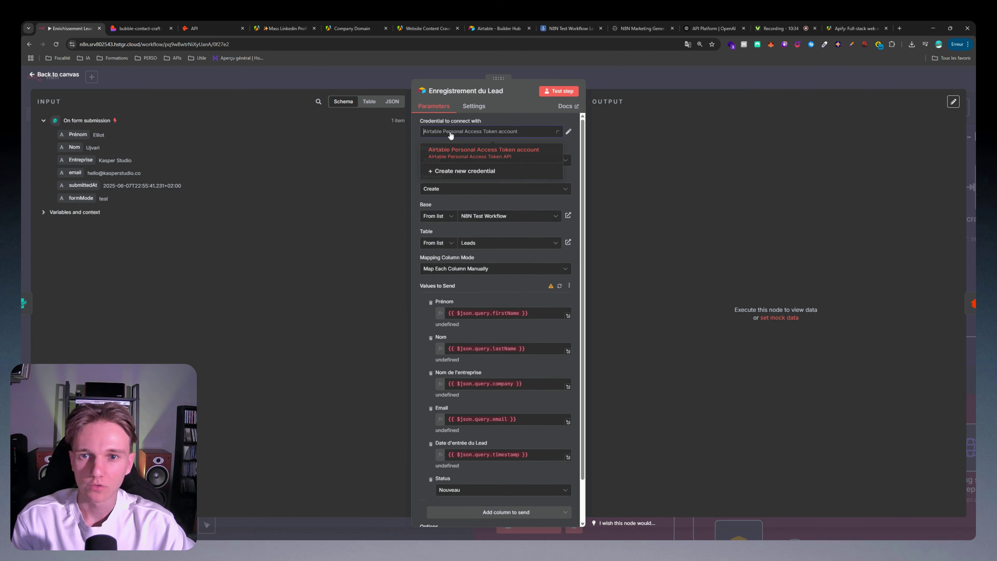
left_click(459, 173)
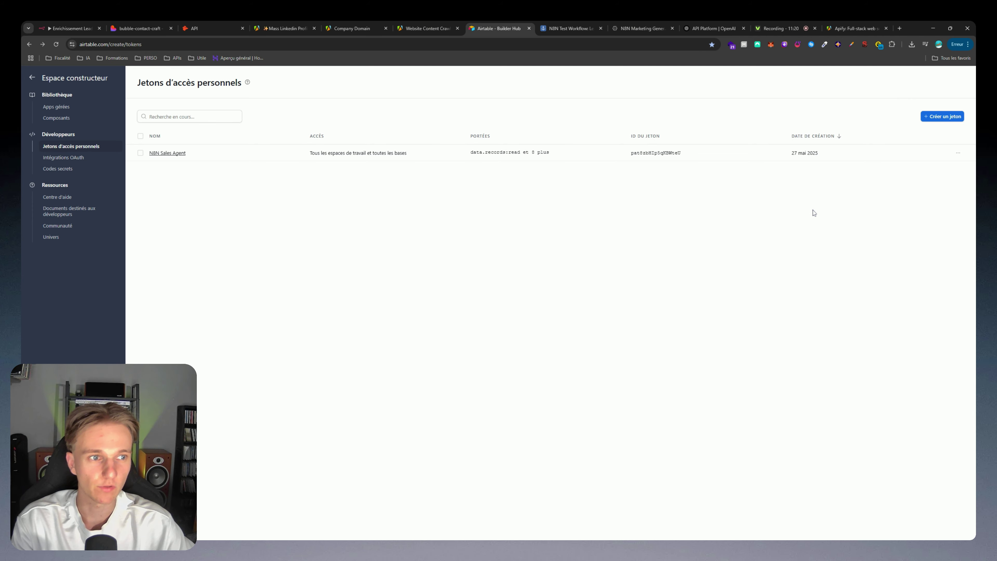
Step: Start a new Airtable personal access token, browsing scopes and trying then removing all-resources access
left_click(929, 120)
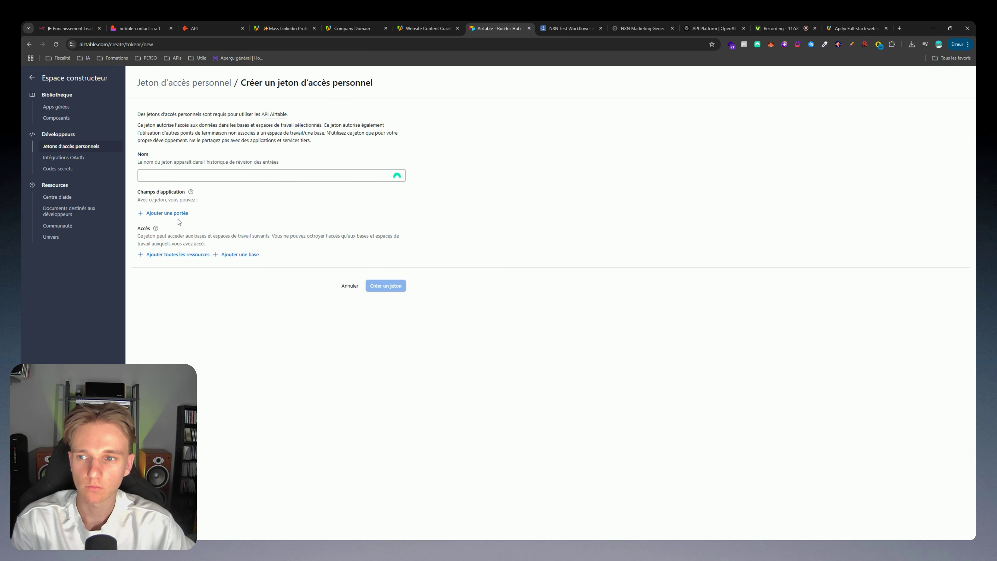
left_click(177, 215)
scroll(220, 267, "down", 3)
scroll(220, 267, "up", 3)
left_click(230, 192)
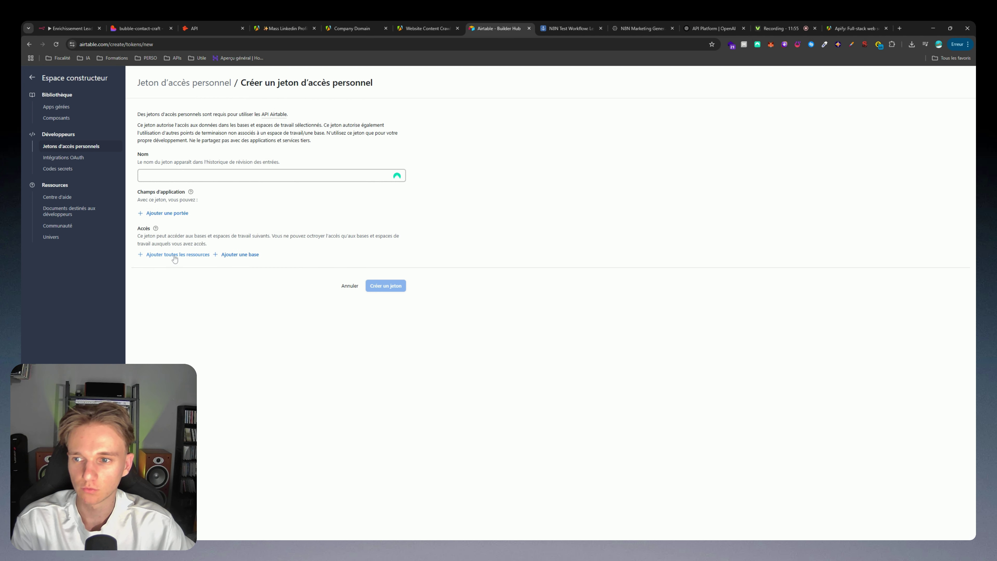
left_click(174, 256)
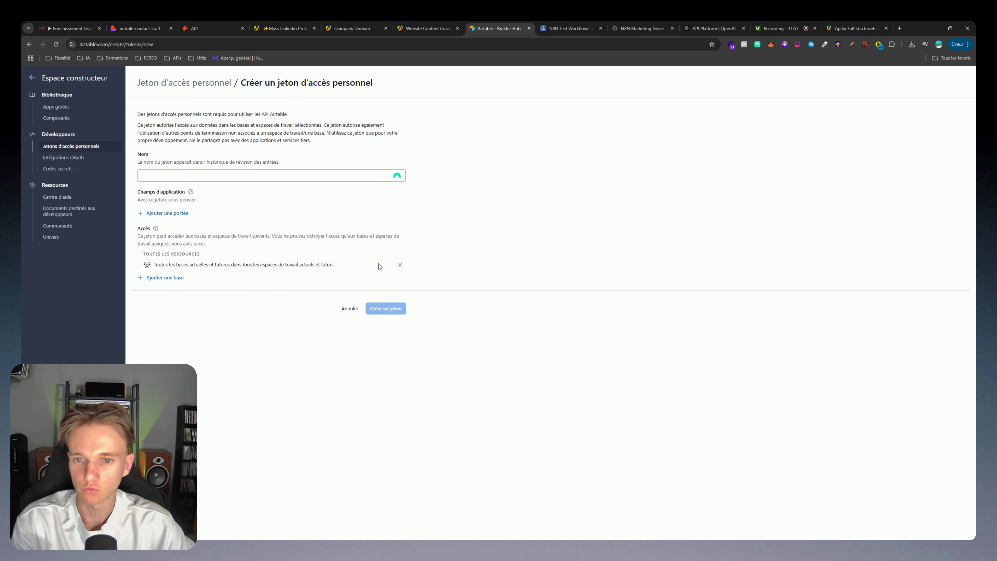
left_click(400, 264)
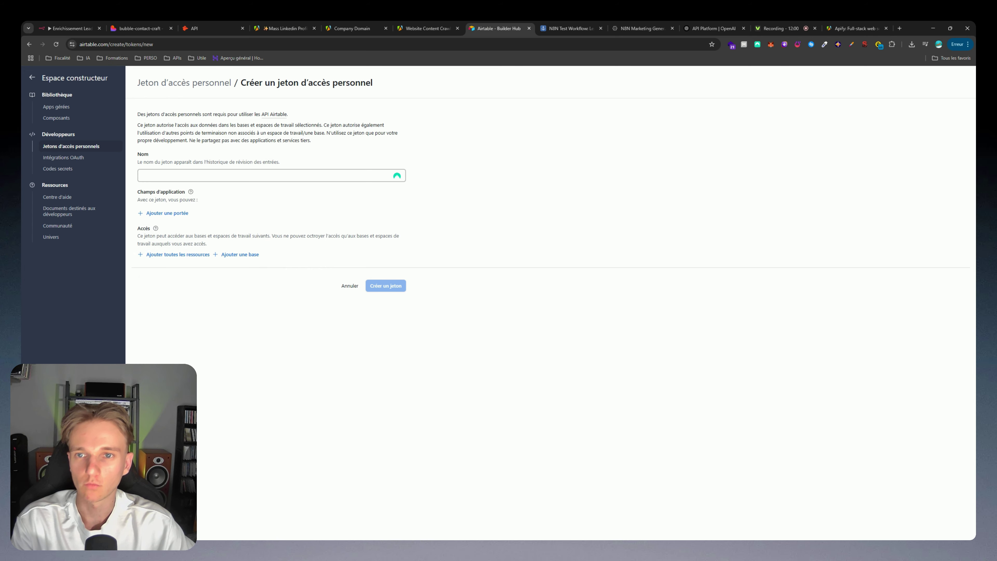
key("ctrl+plus")
key("ctrl+plus")
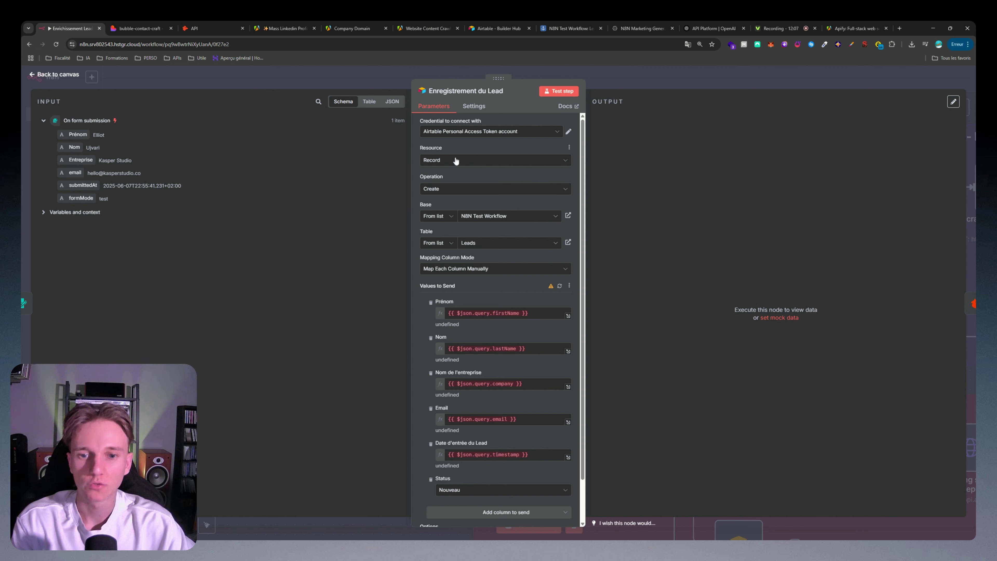
Step: Clear the old Prénom, Nom and company expressions from the Airtable field mappings
scroll(474, 210, "down", 2)
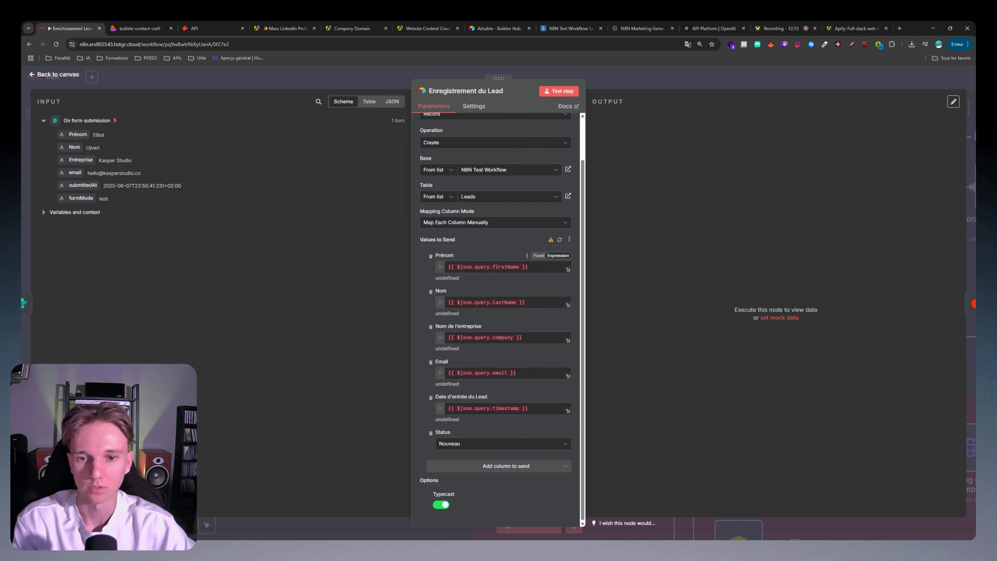
left_click(536, 267)
key("ctrl+a")
key("BackSpace")
left_click(527, 320)
left_click_drag(532, 303, 430, 303)
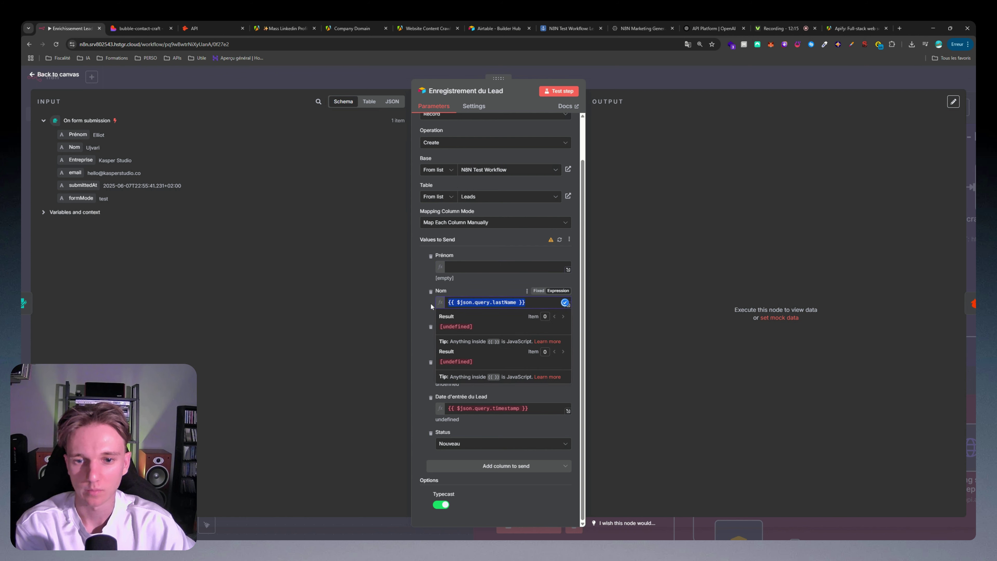
key("BackSpace")
left_click(498, 314)
left_click_drag(530, 338, 430, 339)
key("BackSpace")
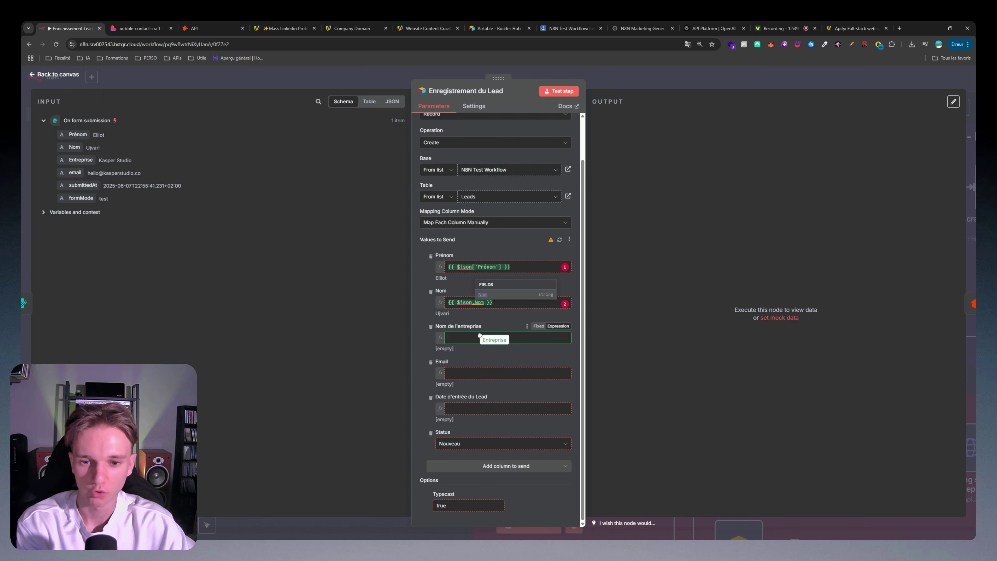
Step: Map Entreprise, email and submittedAt into the Airtable fields and create a test record
left_click_drag(480, 335, 480, 337)
left_click_drag(74, 173, 477, 373)
left_click(166, 278)
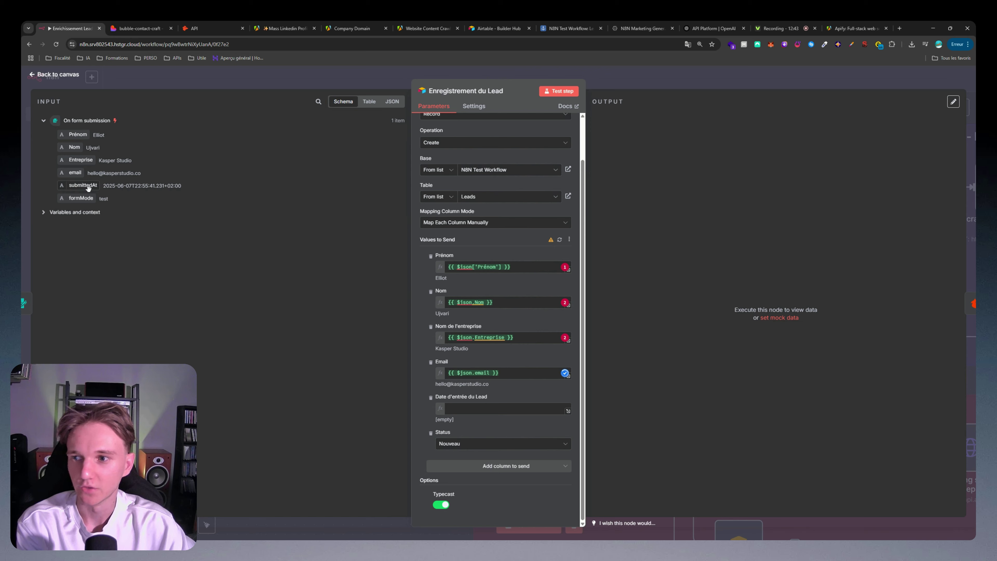
left_click_drag(82, 185, 477, 408)
left_click(431, 420)
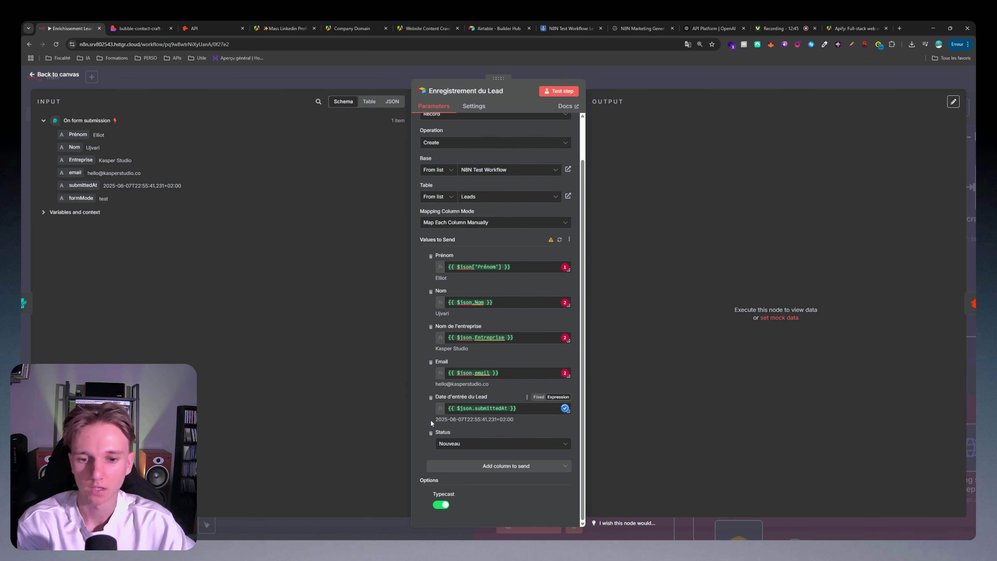
left_click(559, 91)
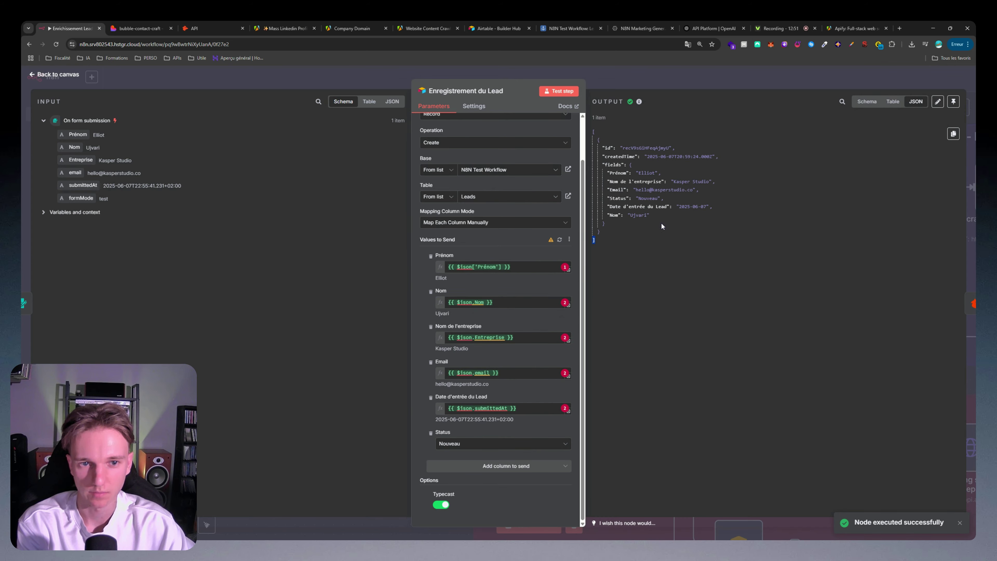
key("Escape")
scroll(526, 283, "right", 2)
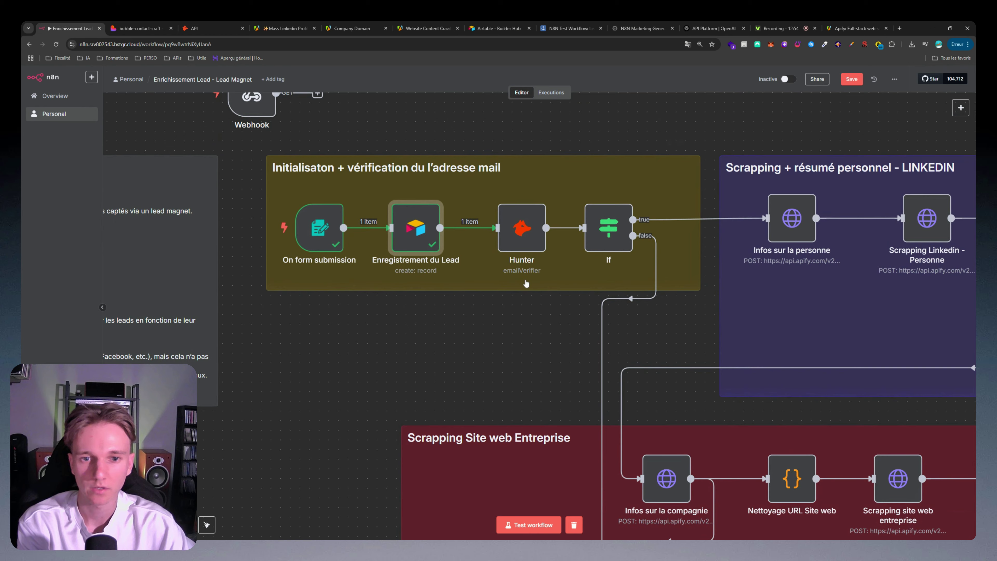
Step: Open the Hunter node and start a new Hunter API credential, then close it unsaved
double_click(520, 229)
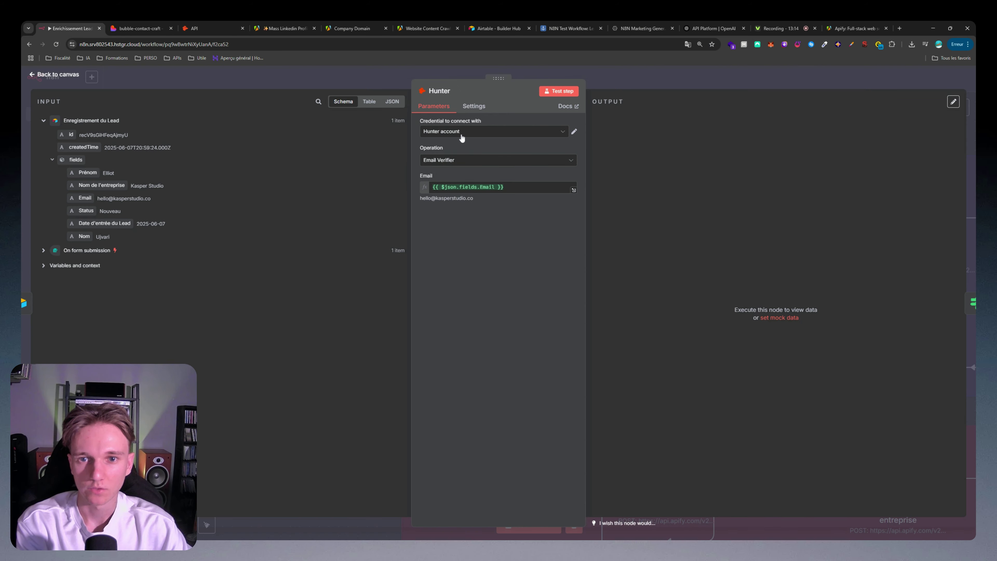
left_click(461, 132)
left_click(463, 169)
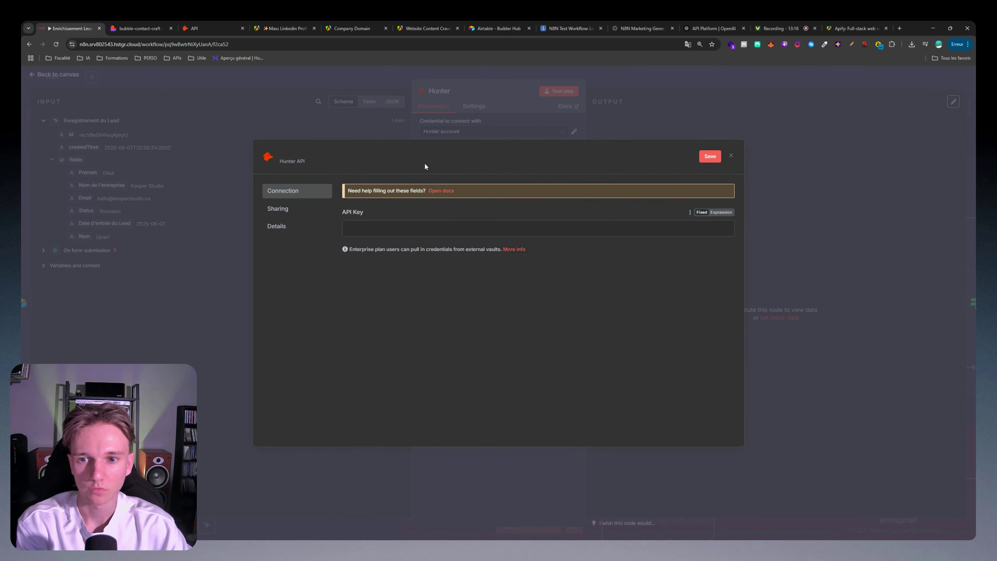
left_click(455, 130)
left_click(456, 131)
left_click(455, 176)
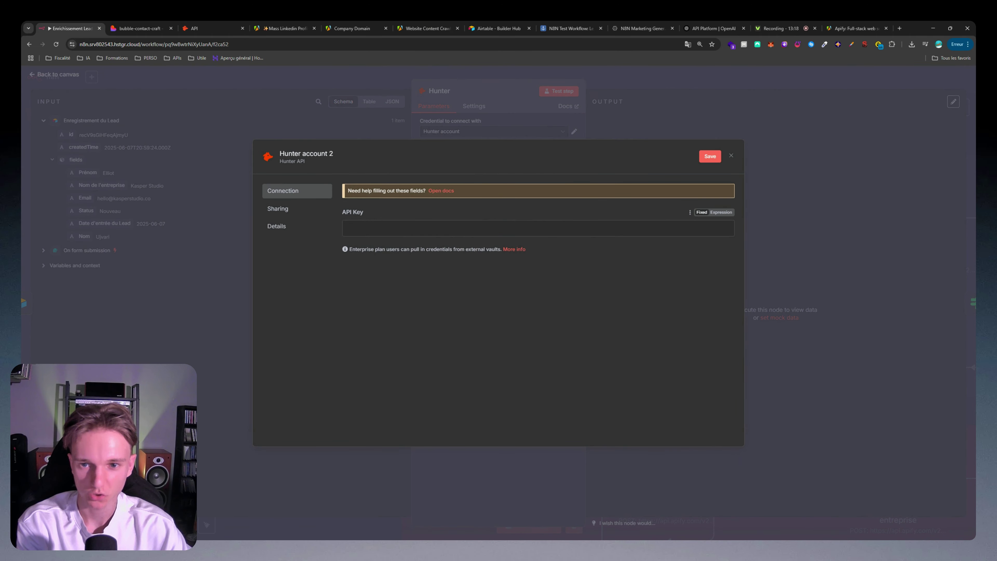
left_click(666, 120)
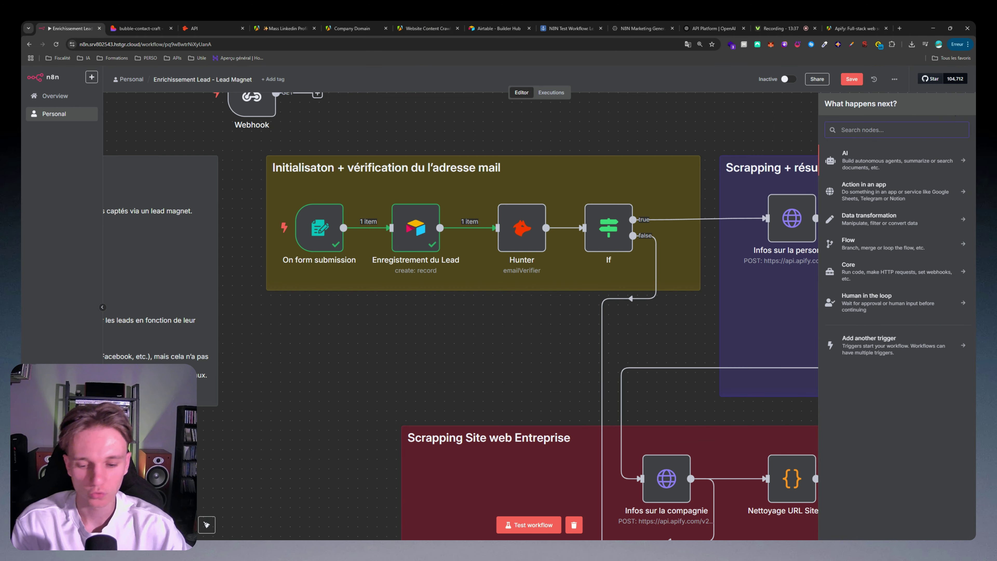
Step: Add Hunter's 'Verify the deliverability of an email address' action, keeping the Email Verifier operation
type("hunt")
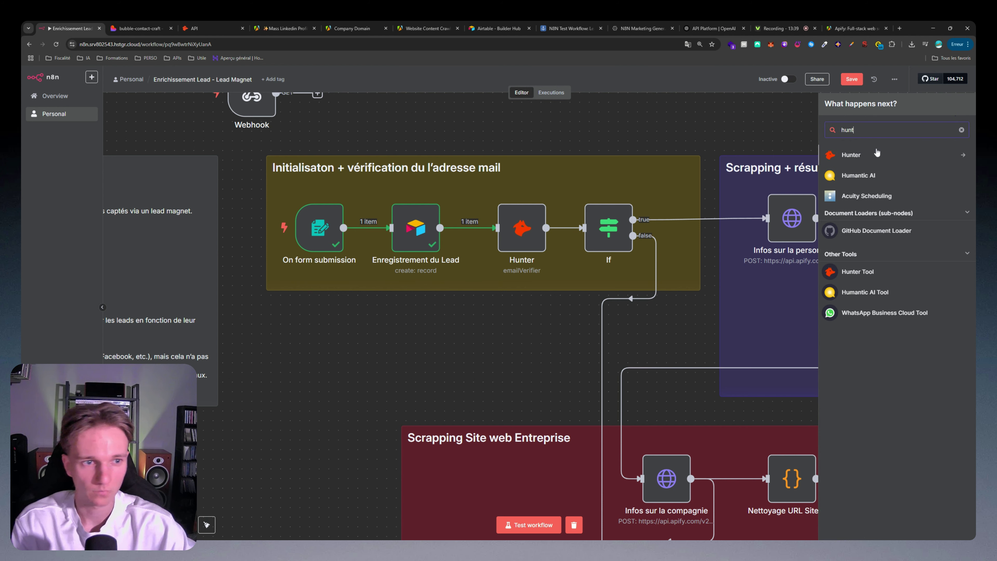
left_click(860, 157)
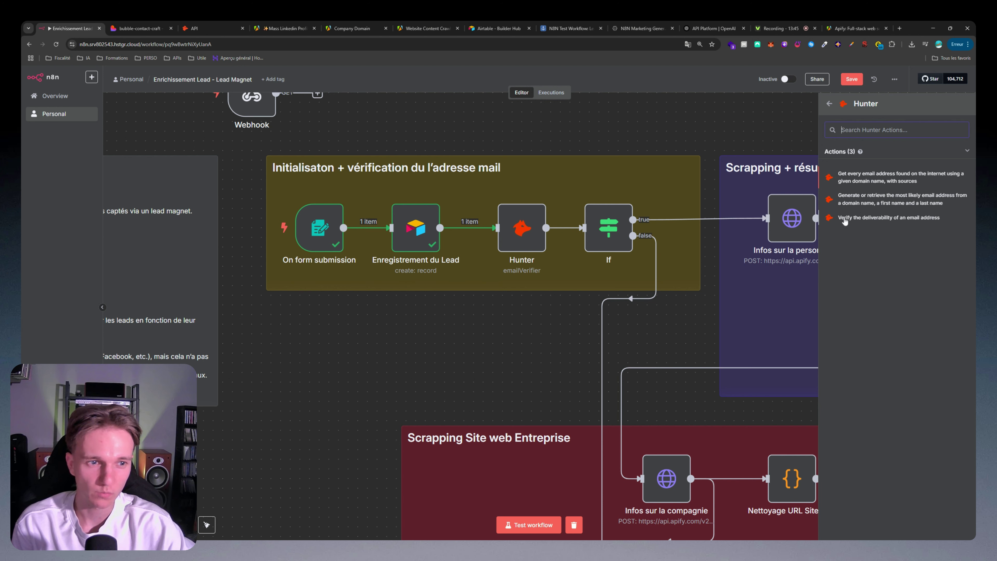
left_click(864, 219)
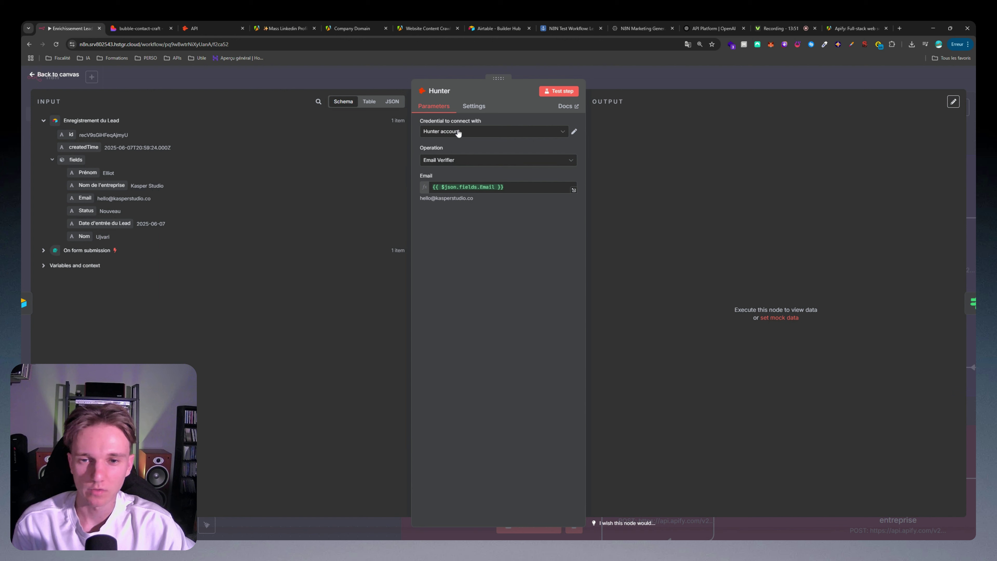
left_click(448, 160)
left_click(438, 163)
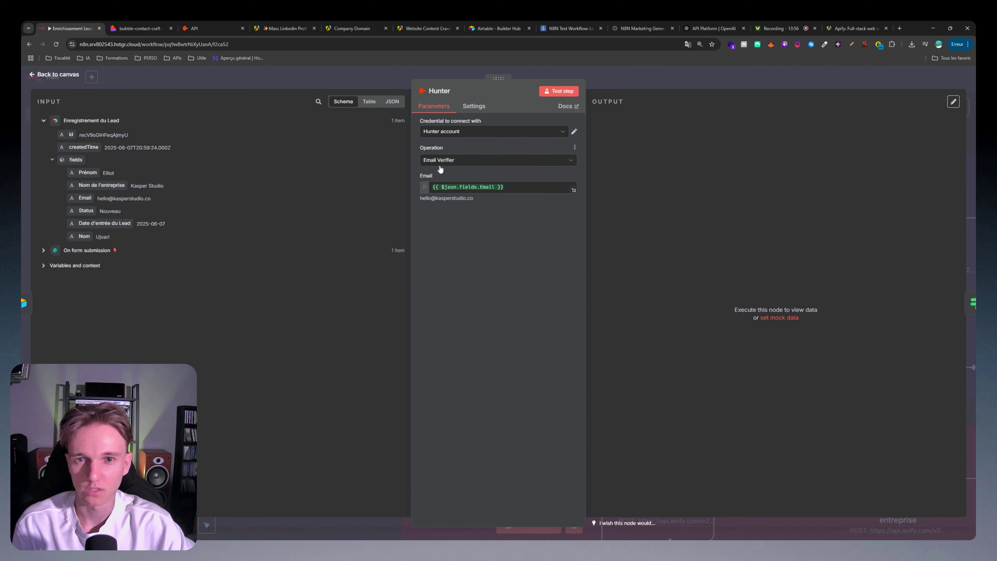
Step: Check the {{ $json.fields.Email }} value and test the step, returning valid, deliverable, score 100
left_click_drag(506, 187, 431, 188)
left_click(188, 198)
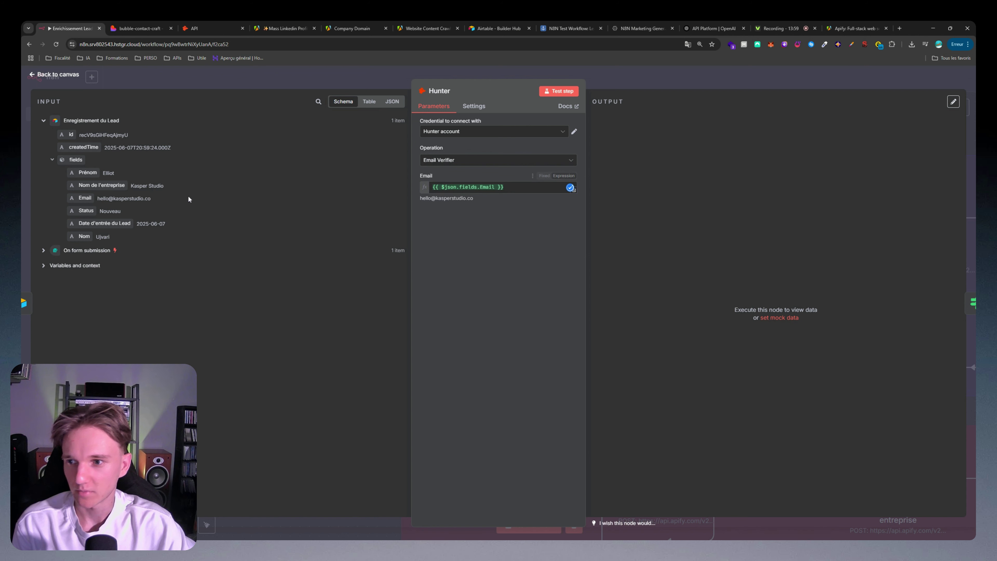
left_click(72, 250)
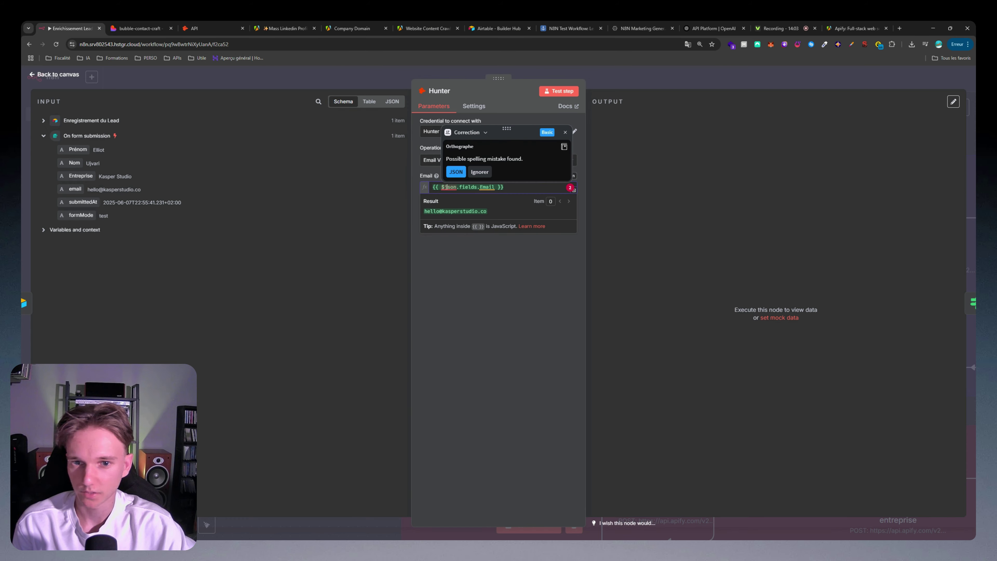
left_click(559, 91)
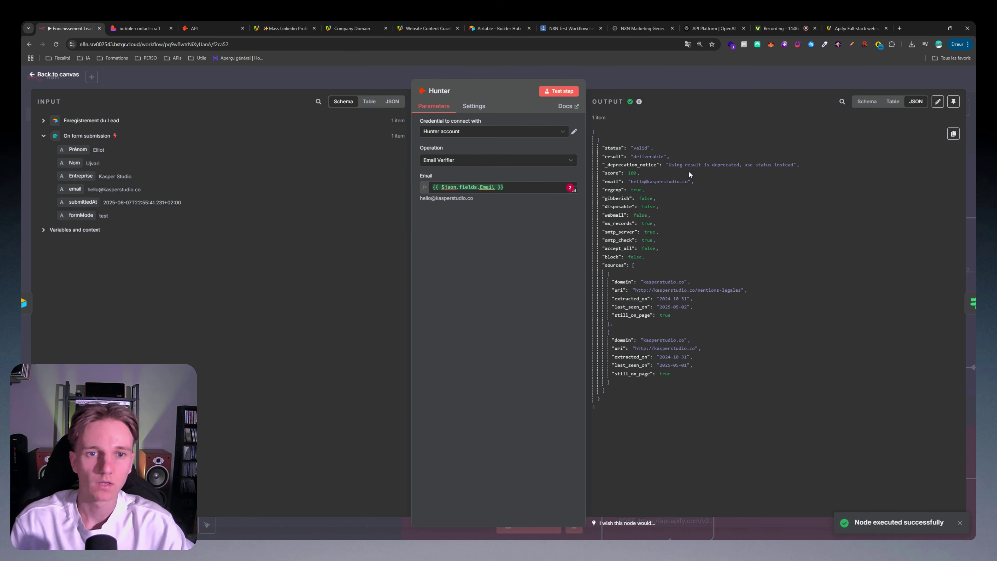
key("ctrl+plus")
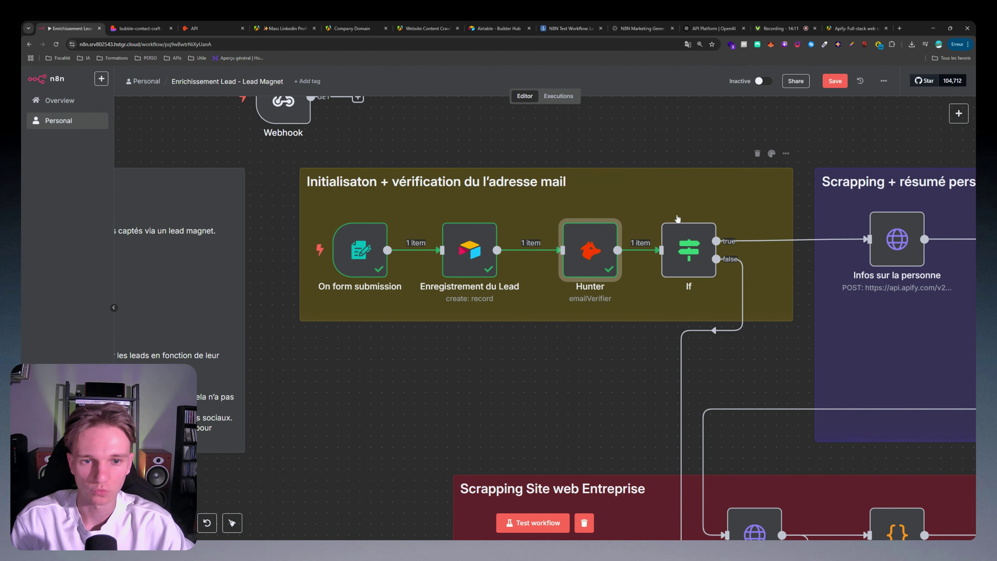
scroll(277, 204, "up", 3)
scroll(384, 188, "down", 3)
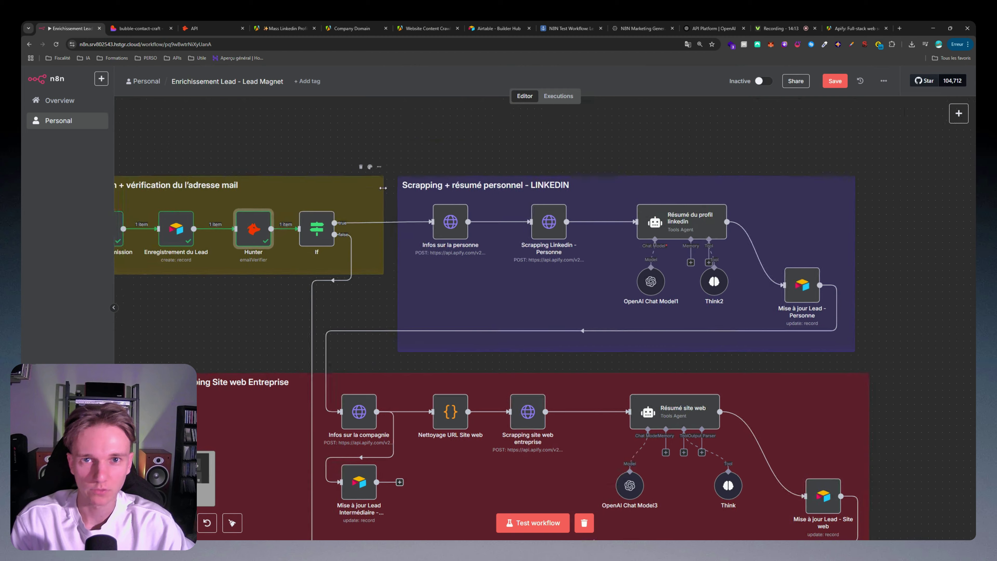
scroll(384, 187, "left", 5)
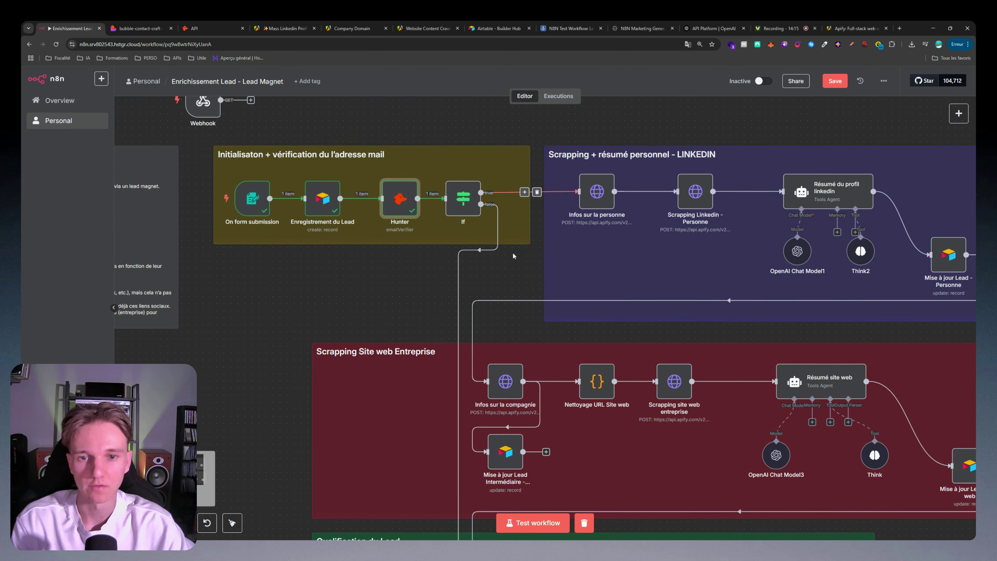
scroll(513, 252, "down", 3)
scroll(596, 293, "down", 10)
scroll(596, 293, "right", 2)
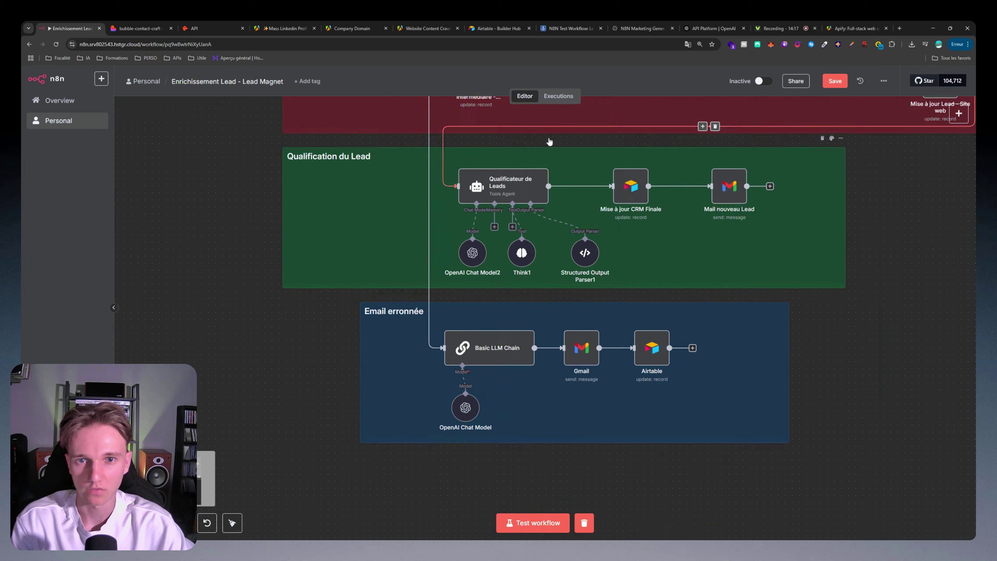
scroll(581, 204, "down", 2)
scroll(545, 346, "up", 5)
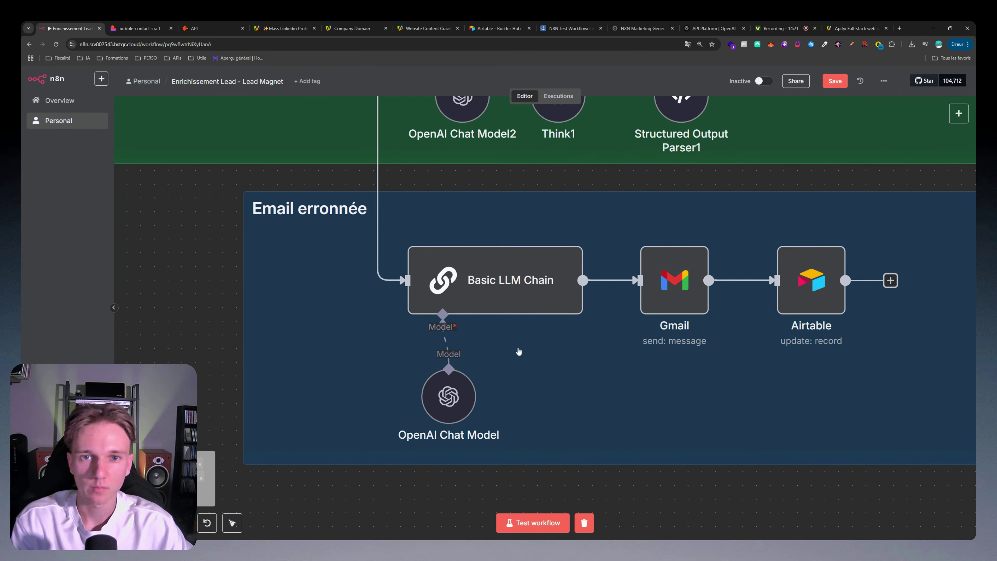
double_click(481, 278)
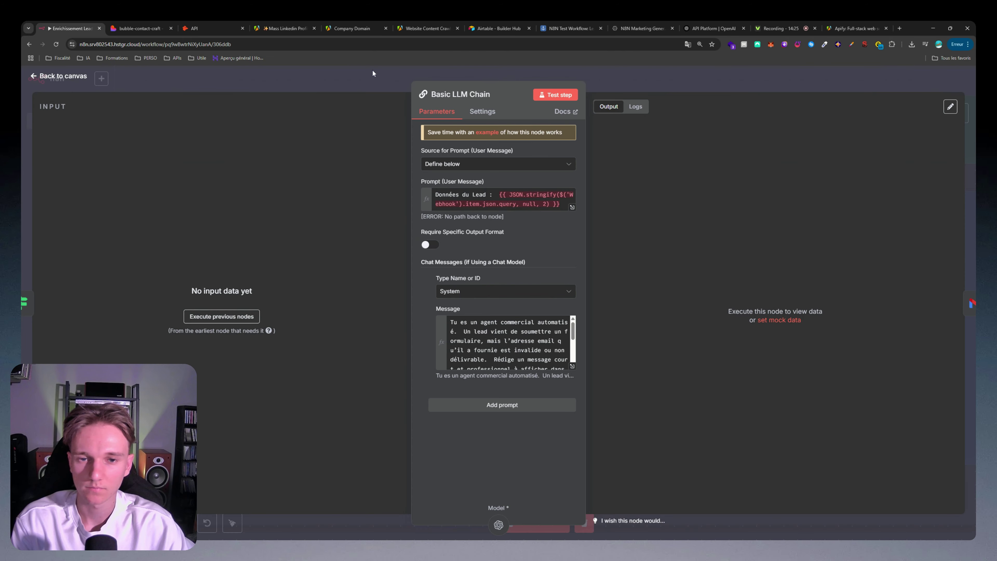
left_click(374, 73)
scroll(430, 340, "up", 2)
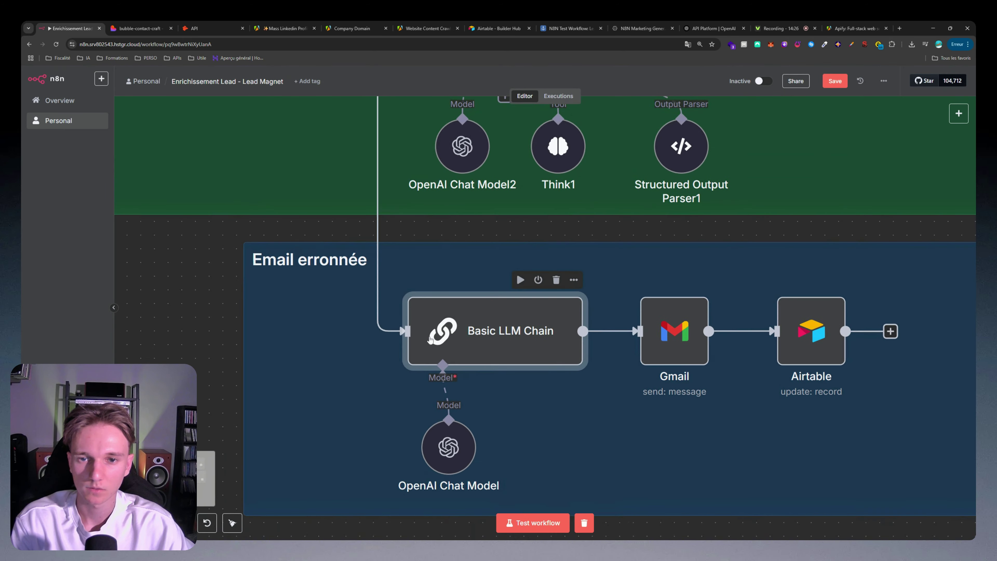
scroll(431, 340, "down", 3)
scroll(403, 396, "up", 6)
scroll(425, 227, "up", 3)
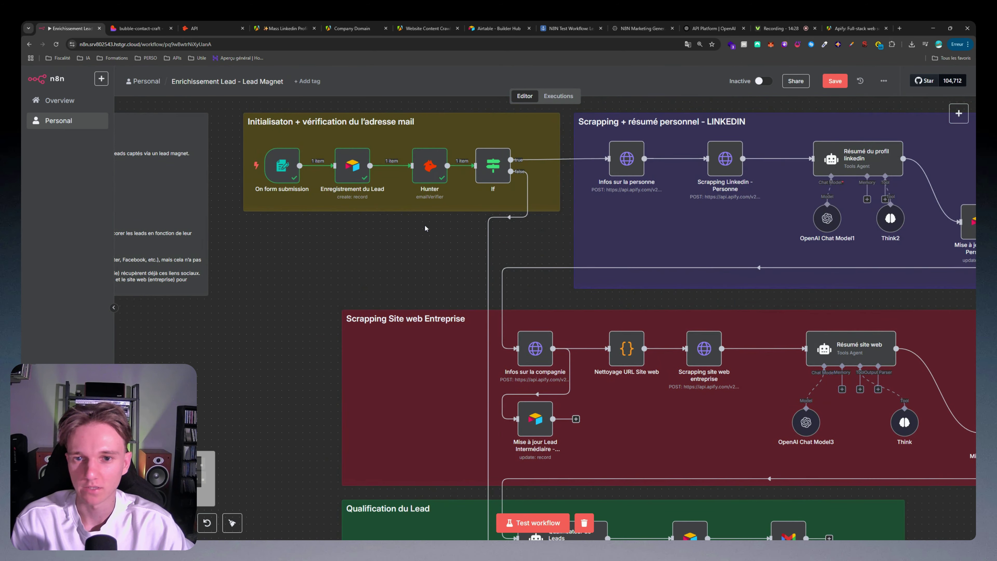
scroll(425, 227, "up", 2)
double_click(433, 117)
Step: Replace Hunter's Email with a fixed misspelled test address and rerun it, getting invalid and undeliverable
left_click(498, 203)
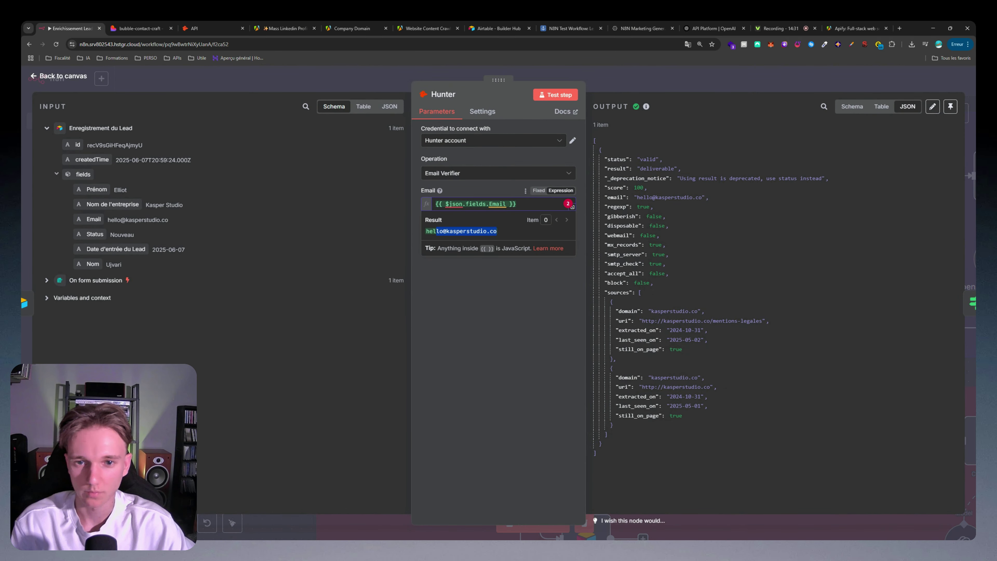
key("ctrl+a")
key("ctrl+v")
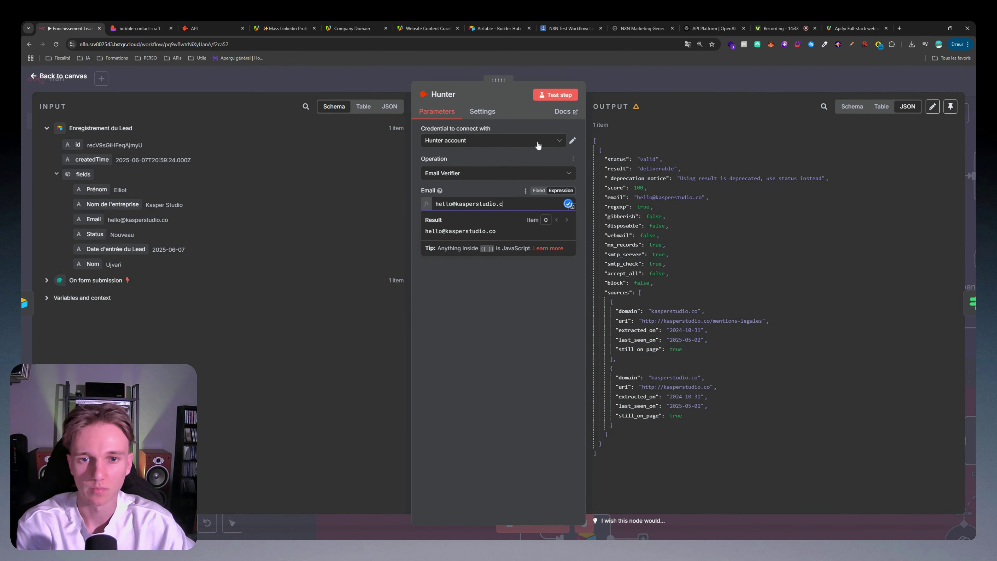
left_click(558, 99)
left_click(541, 204)
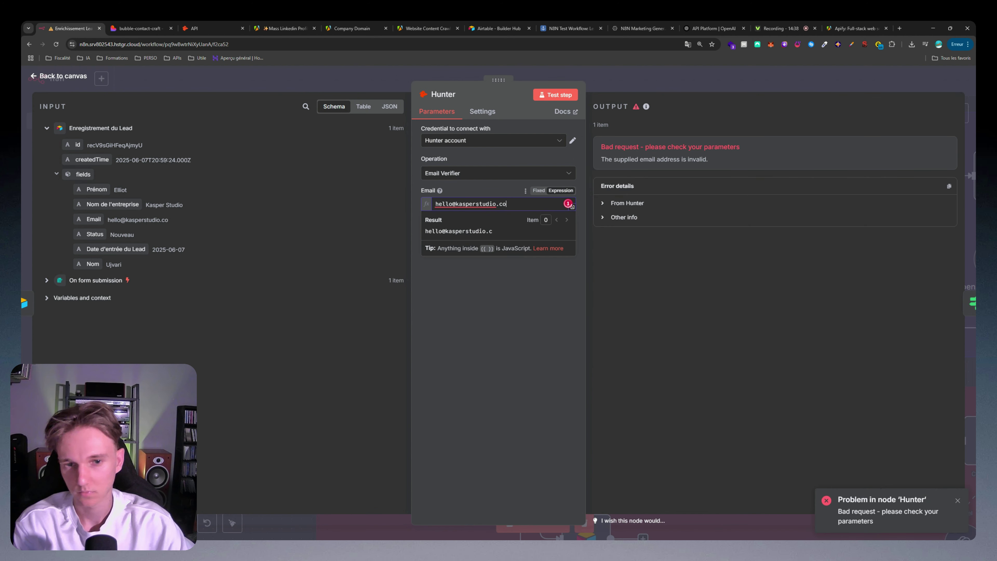
type("om")
left_click(555, 94)
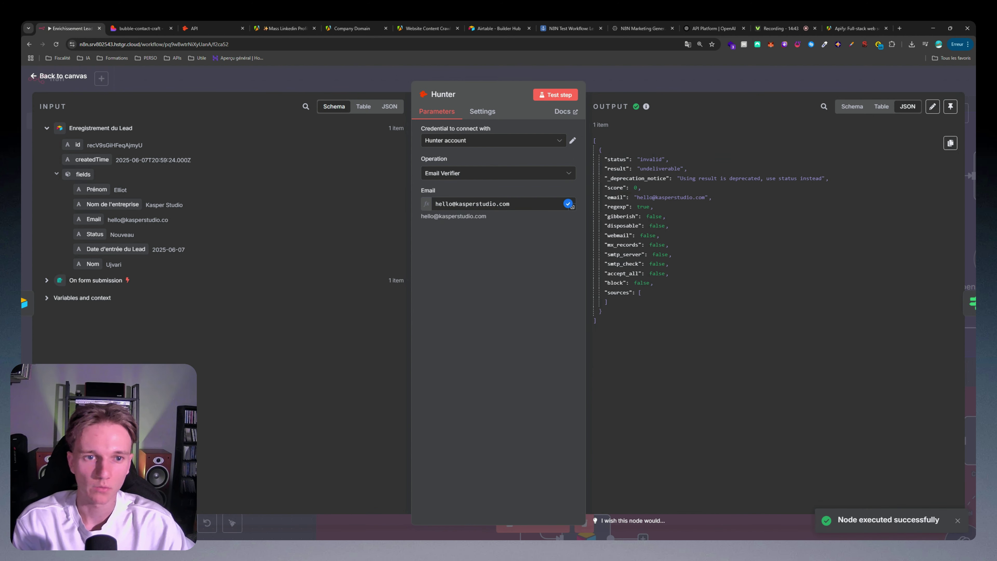
left_click_drag(642, 159, 666, 159)
left_click(672, 169)
Step: Back on the canvas, execute the workflow up to the If step
left_click(694, 81)
scroll(610, 292, "down", 4)
left_click_drag(624, 355, 595, 165)
left_click_drag(643, 340, 652, 528)
scroll(539, 231, "up", 5)
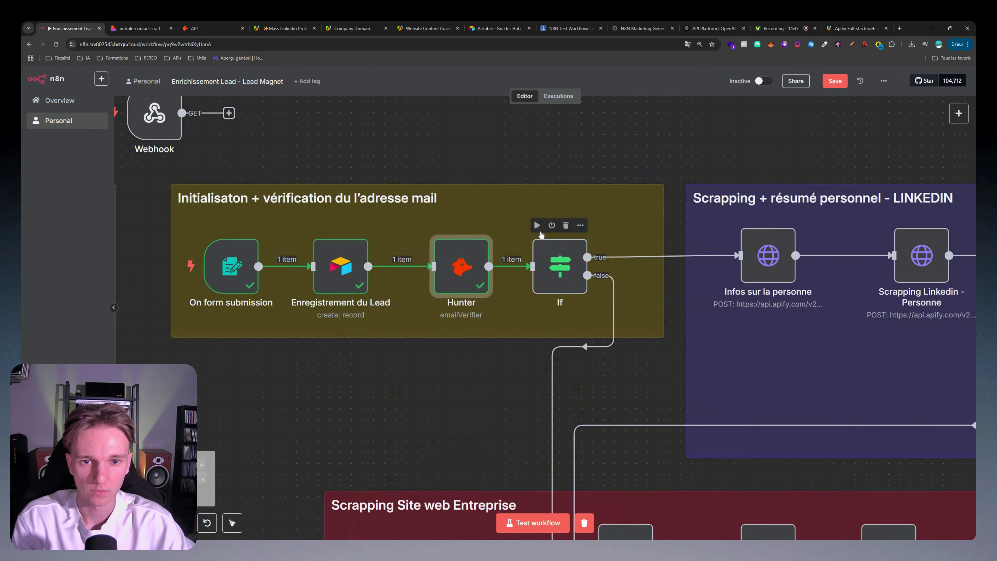
left_click(537, 226)
Step: Inspect the If condition status equals 'valid' and see the invalid item fail it
double_click(556, 263)
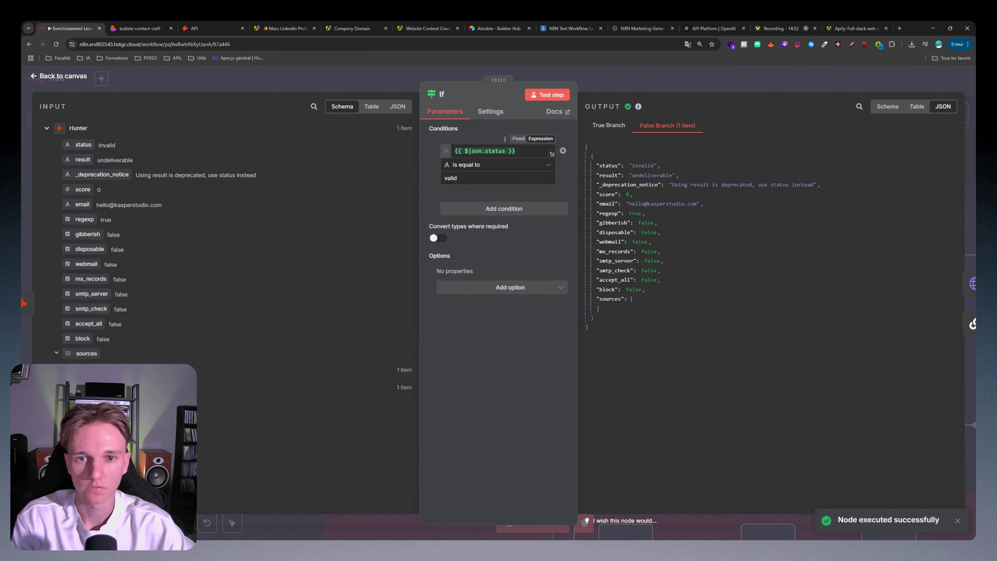
left_click(495, 151)
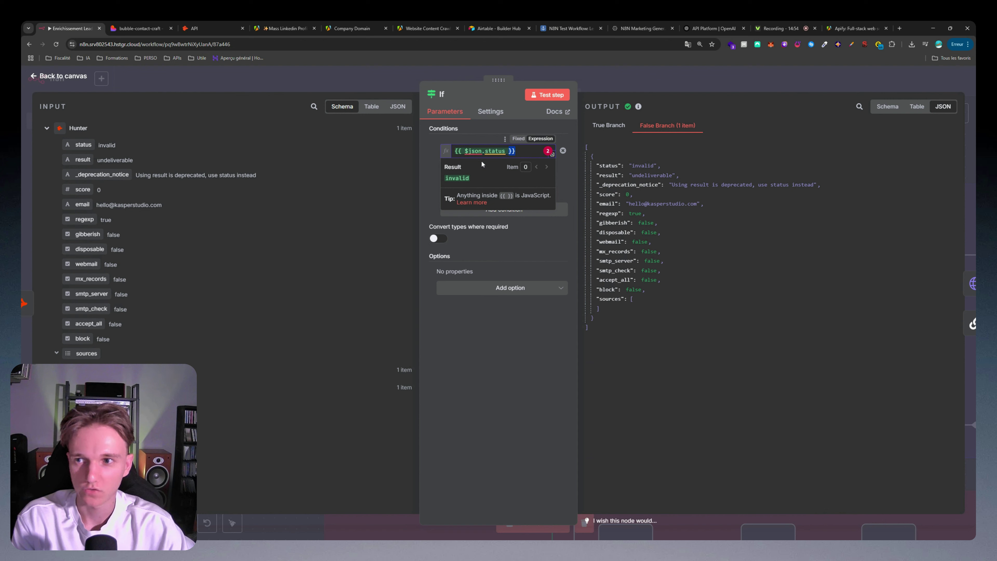
left_click_drag(84, 145, 467, 156)
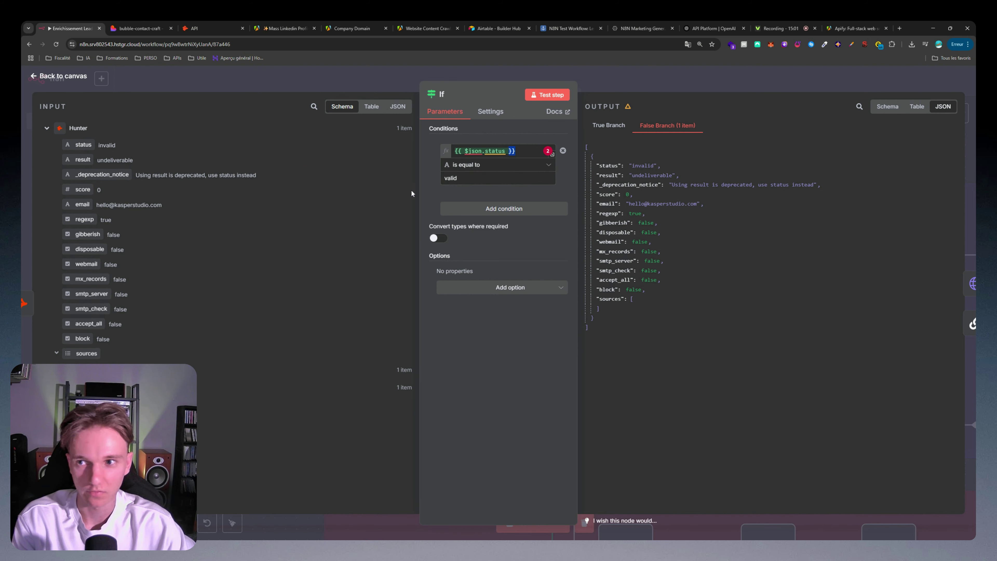
left_click_drag(115, 145, 102, 145)
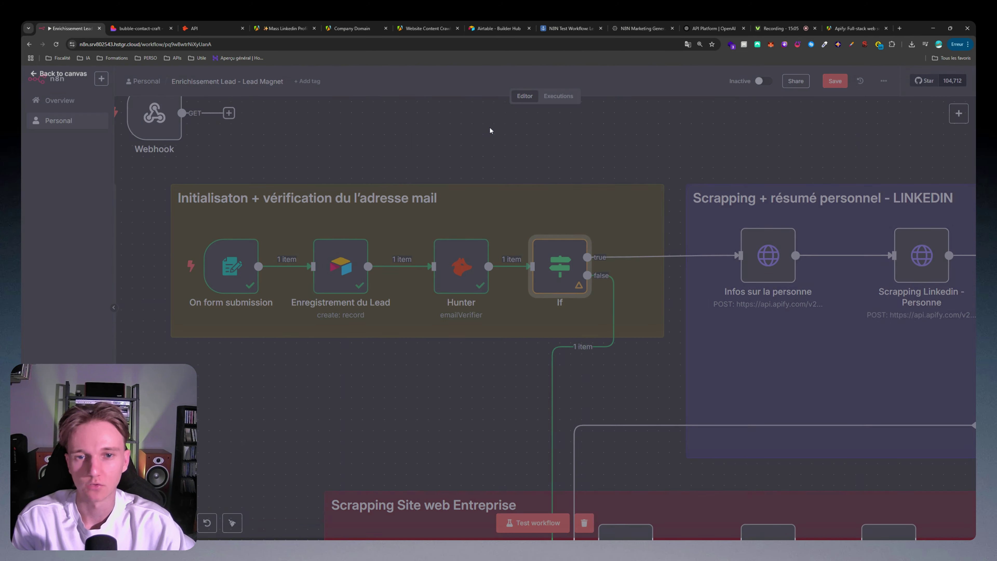
scroll(552, 354, "up", 2)
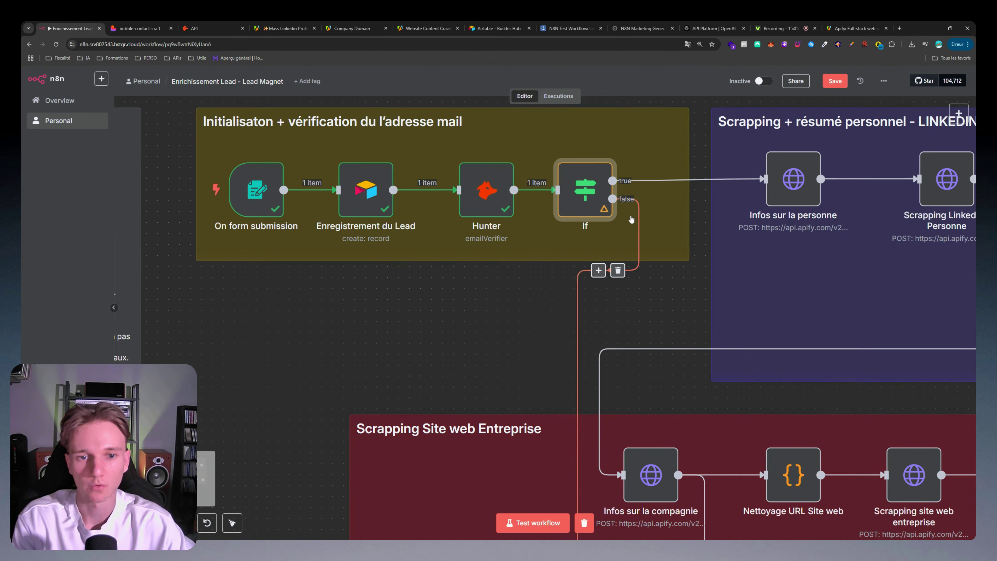
Step: Build the Basic LLM Chain prompt from the lead's Nom, Entreprise and email, then run the step
scroll(553, 353, "down", 3)
scroll(553, 354, "up", 4)
scroll(540, 364, "down", 1)
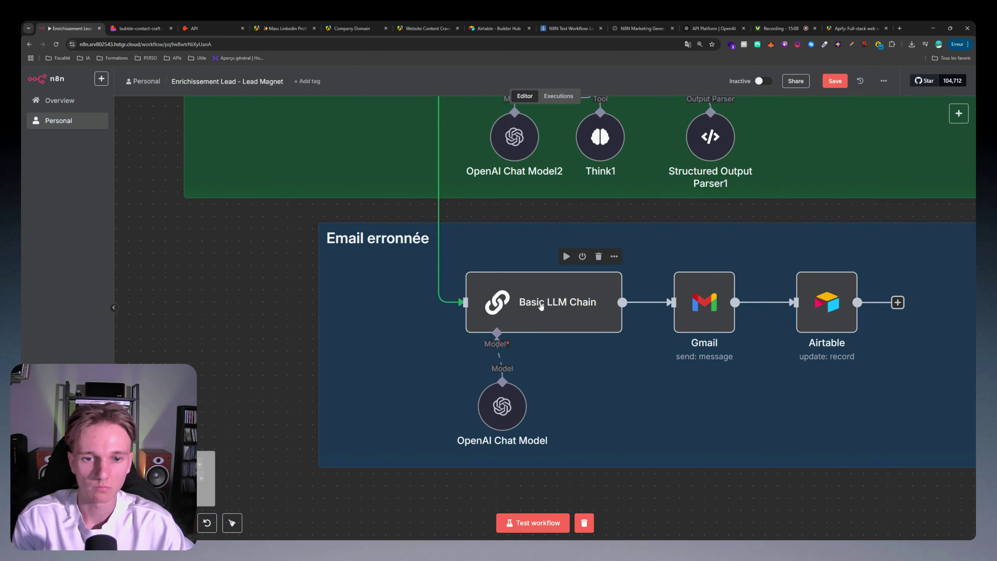
double_click(550, 310)
left_click_drag(499, 194, 564, 216)
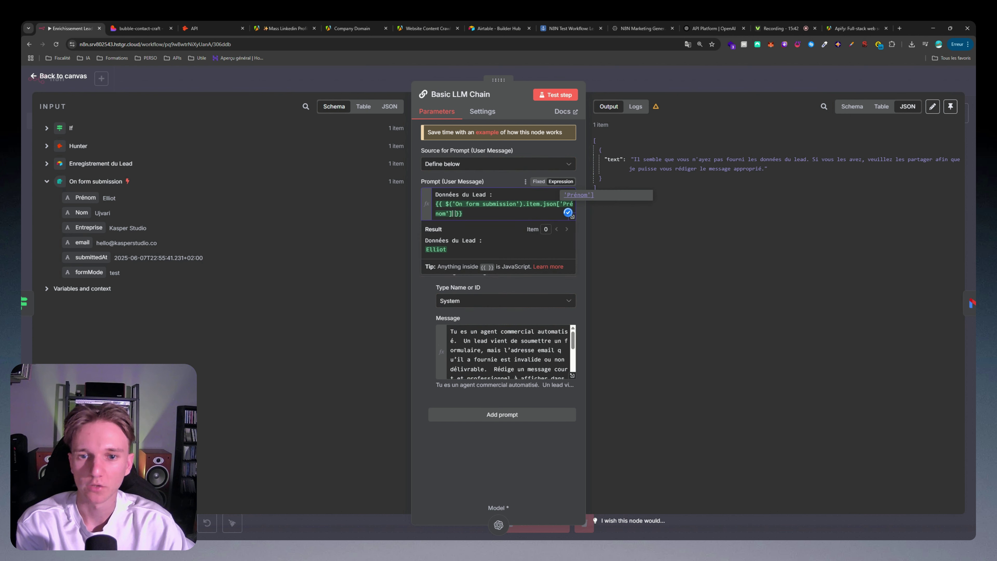
left_click_drag(82, 212, 455, 239)
left_click_drag(455, 239, 455, 239)
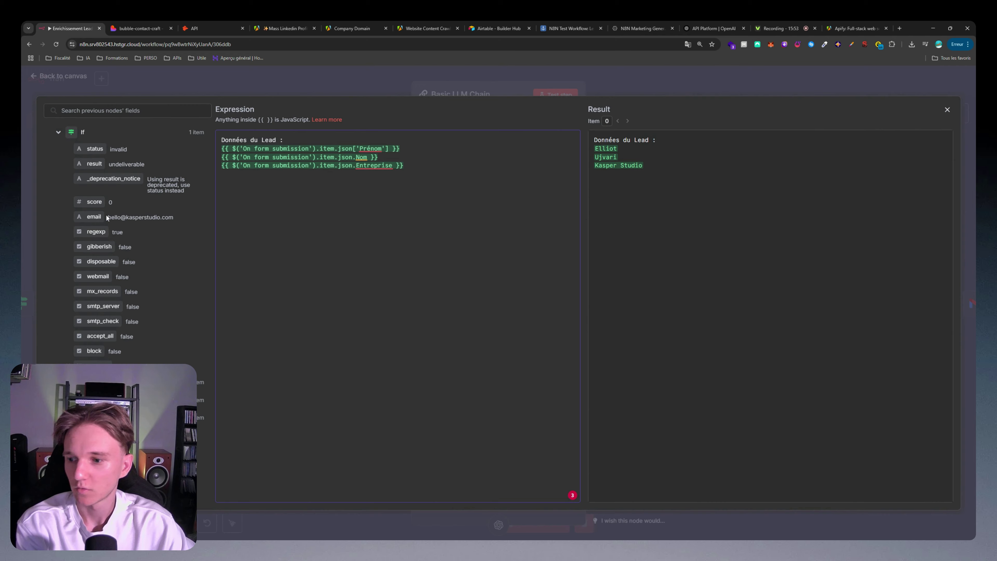
left_click(58, 132)
left_click_drag(96, 248, 271, 176)
left_click(557, 92)
left_click(560, 96)
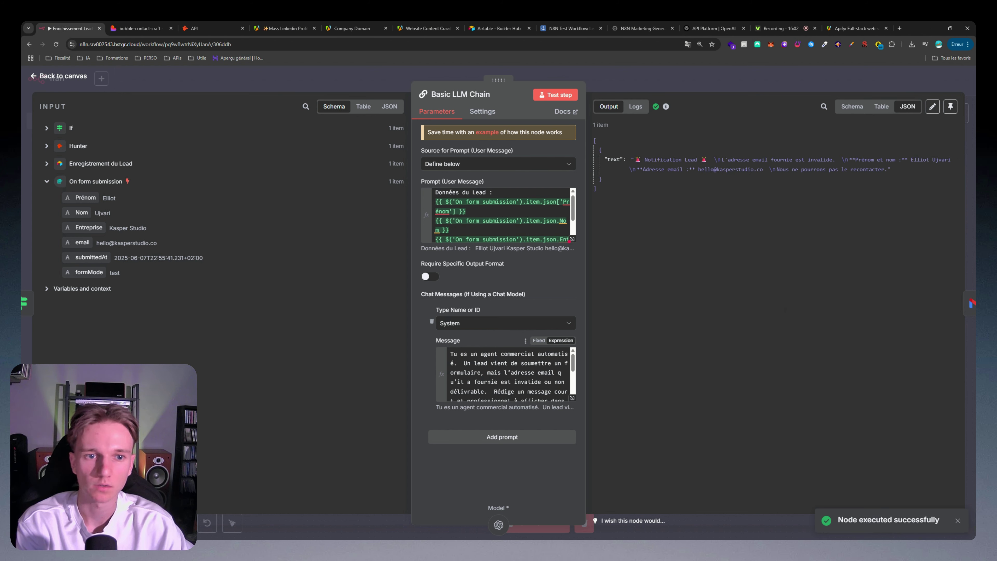
Step: Reformat the system message so each requirement bullet sits on its own line
left_click(572, 397)
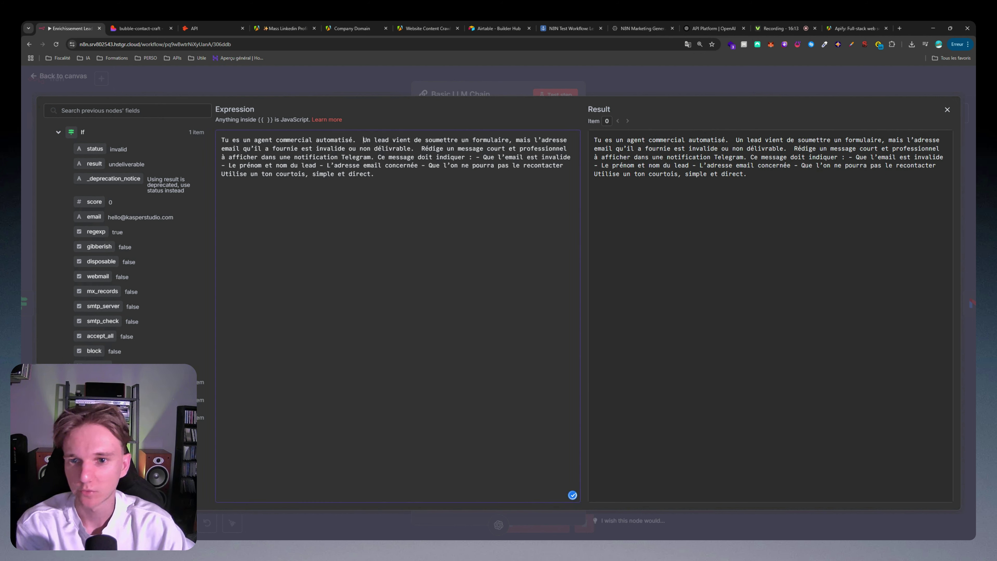
key("Return")
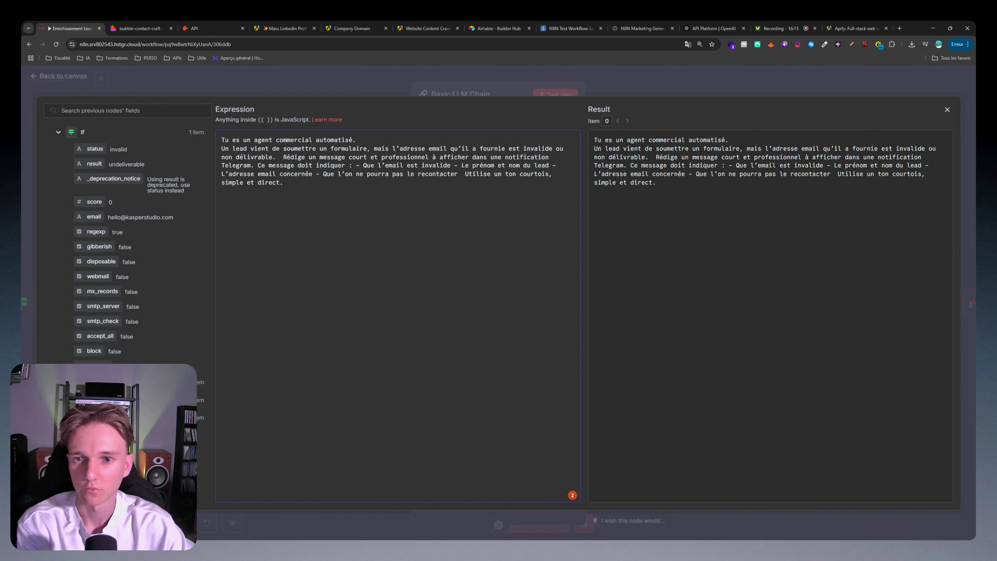
left_click(358, 165)
key("Return")
left_click(319, 174)
key("Return")
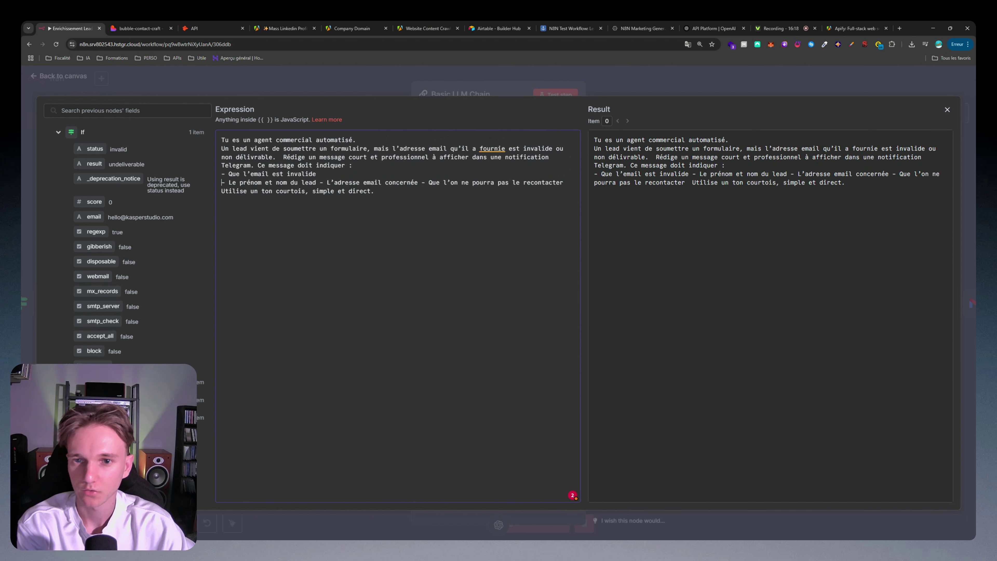
left_click(319, 182)
key("Return")
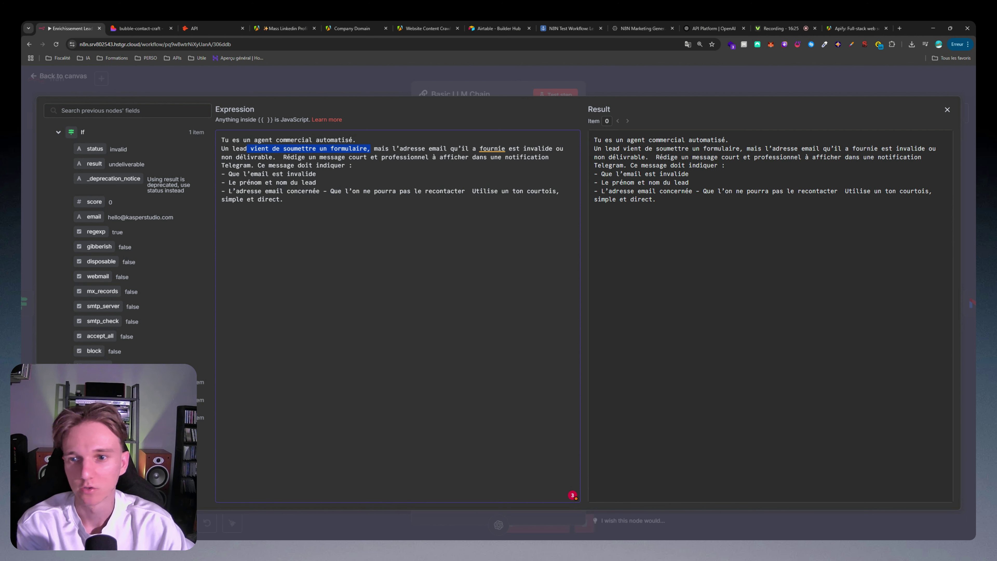
left_click(324, 191)
key("Return")
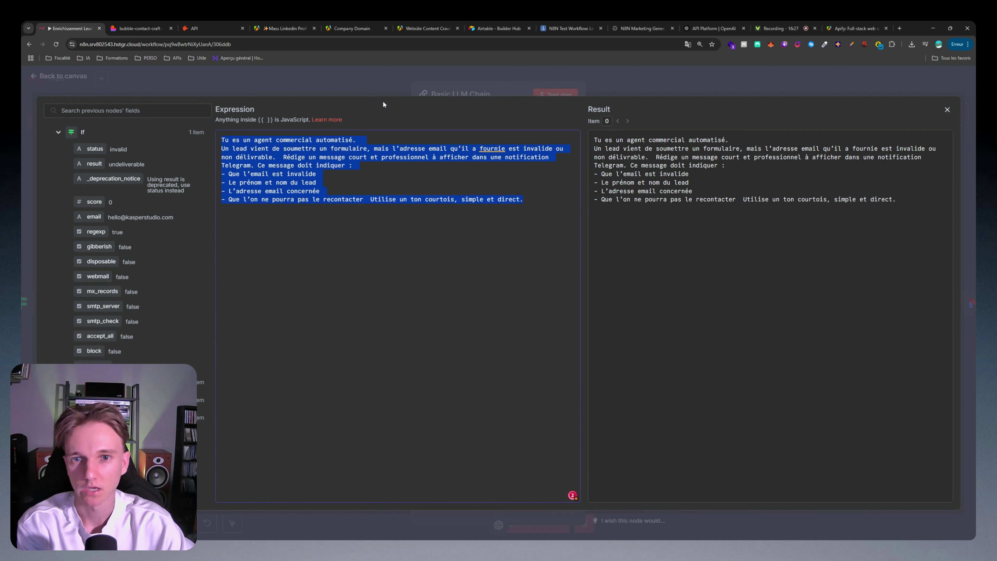
left_click(422, 88)
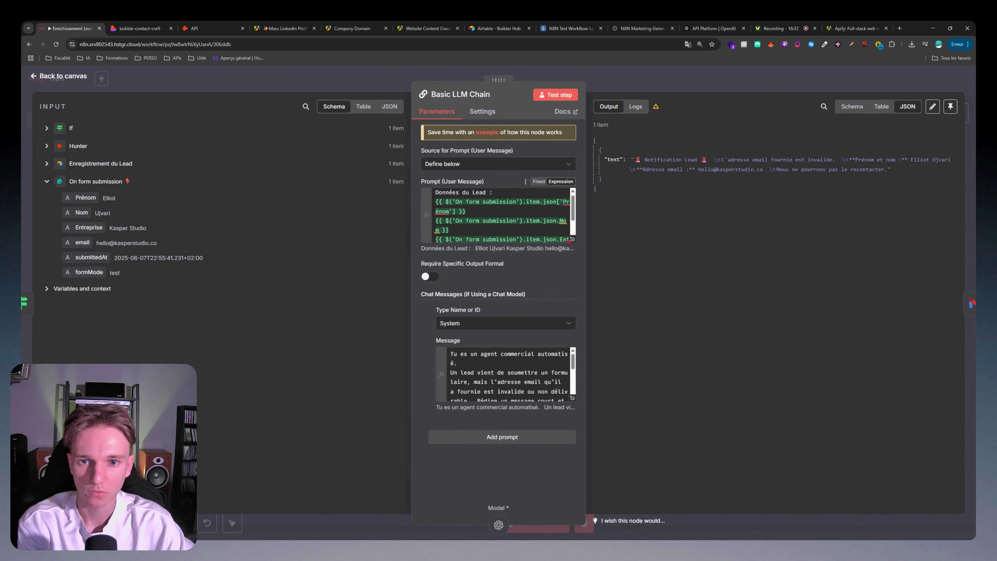
left_click(445, 202)
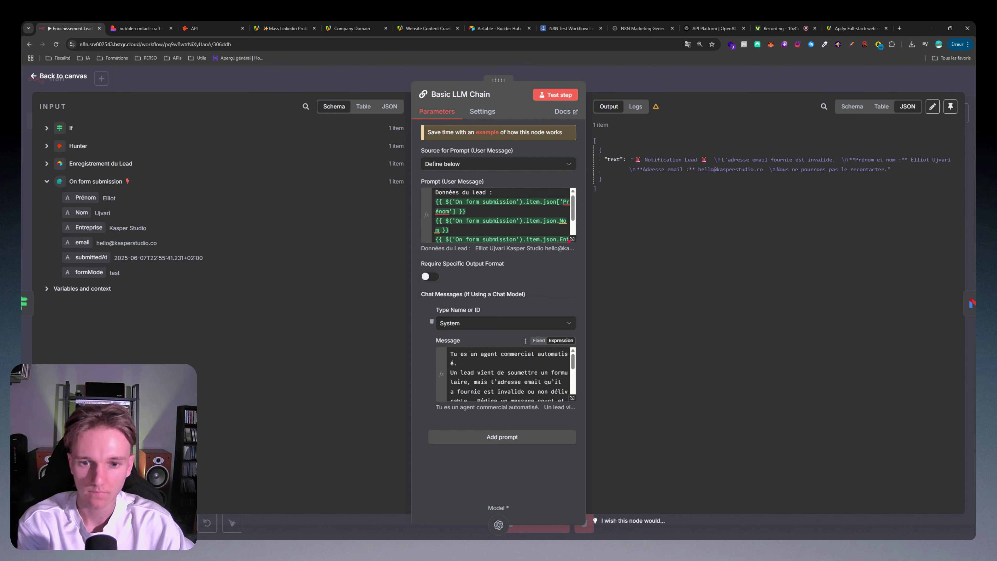
left_click_drag(451, 354, 544, 391)
left_click(493, 313)
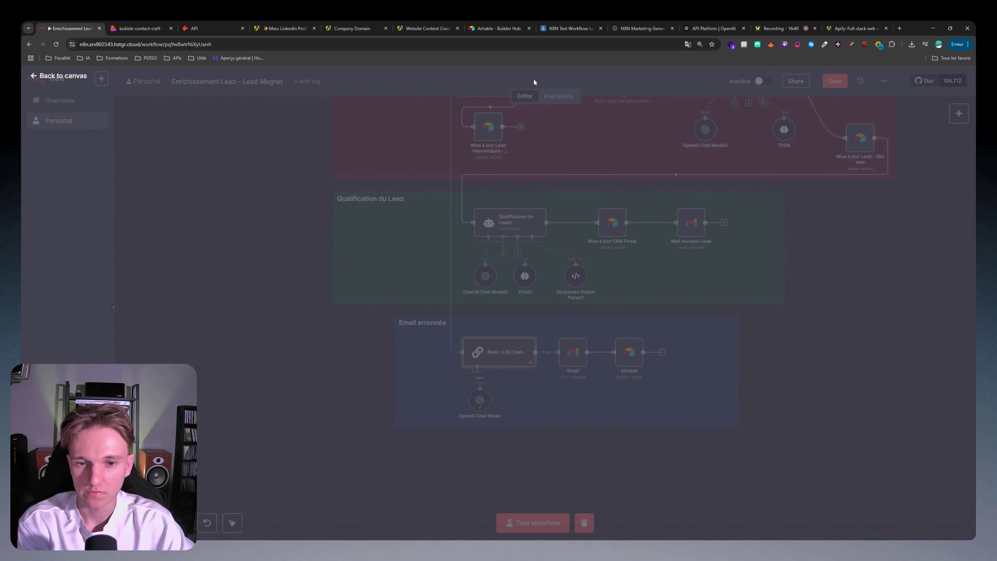
Step: Open the OpenAI Chat Model node and choose Create new credential in its credential dropdown
scroll(477, 405, "up", 4)
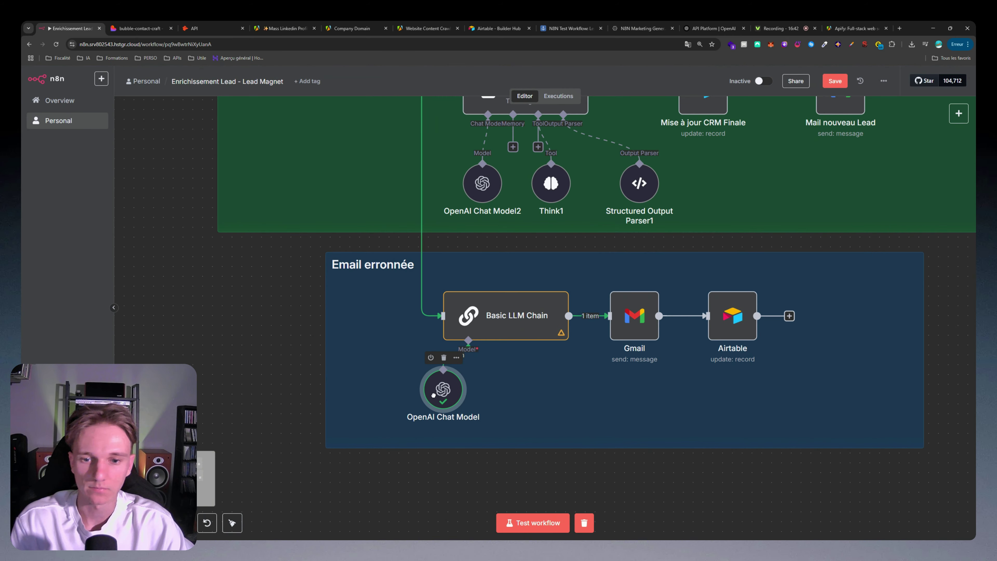
scroll(501, 347, "up", 2)
double_click(491, 305)
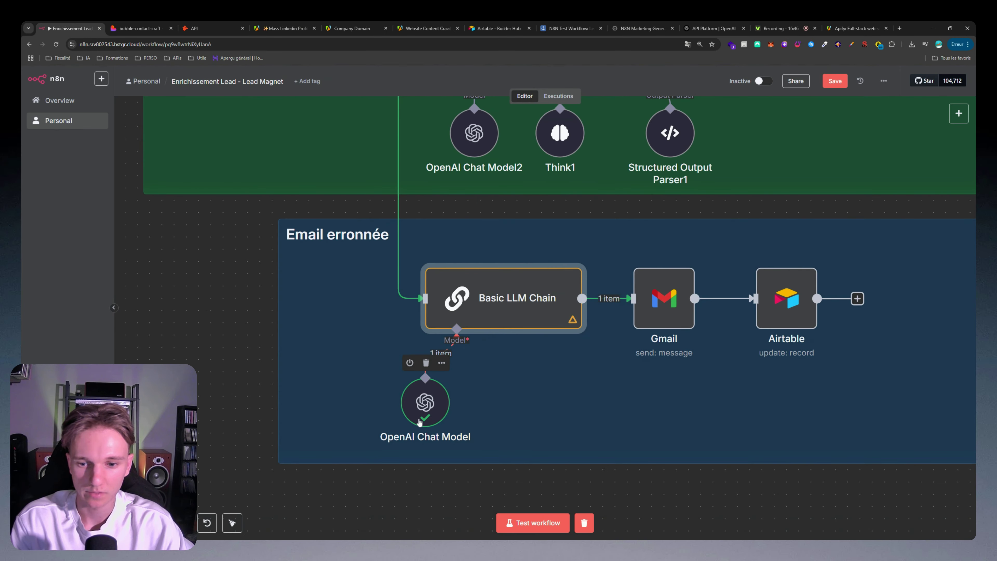
double_click(422, 401)
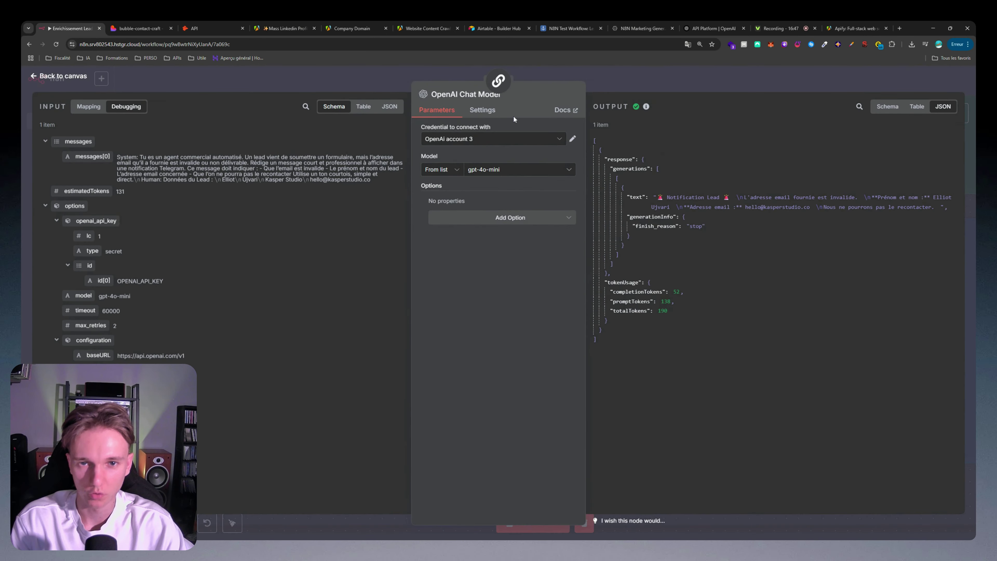
left_click(561, 68)
double_click(416, 401)
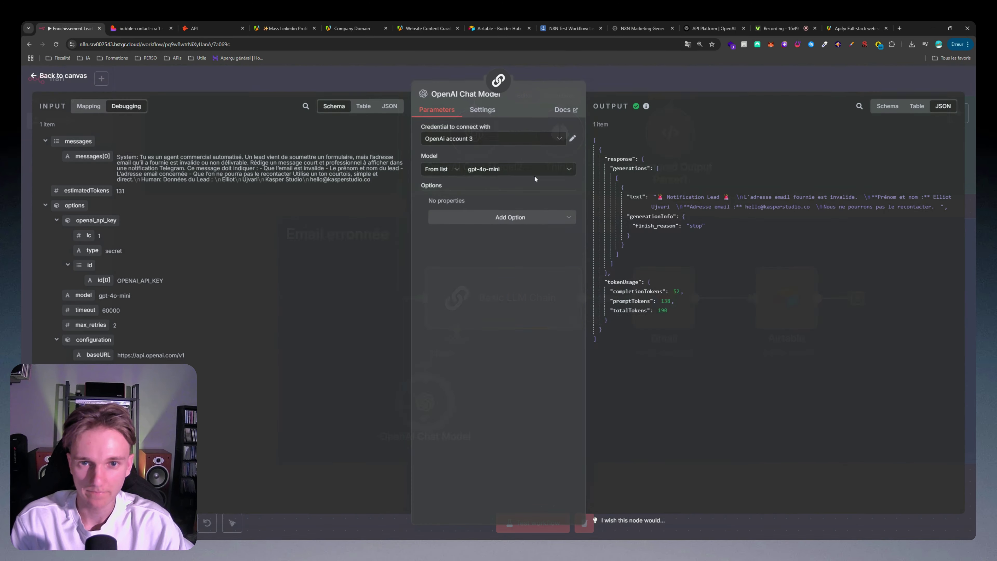
left_click(522, 138)
left_click(469, 234)
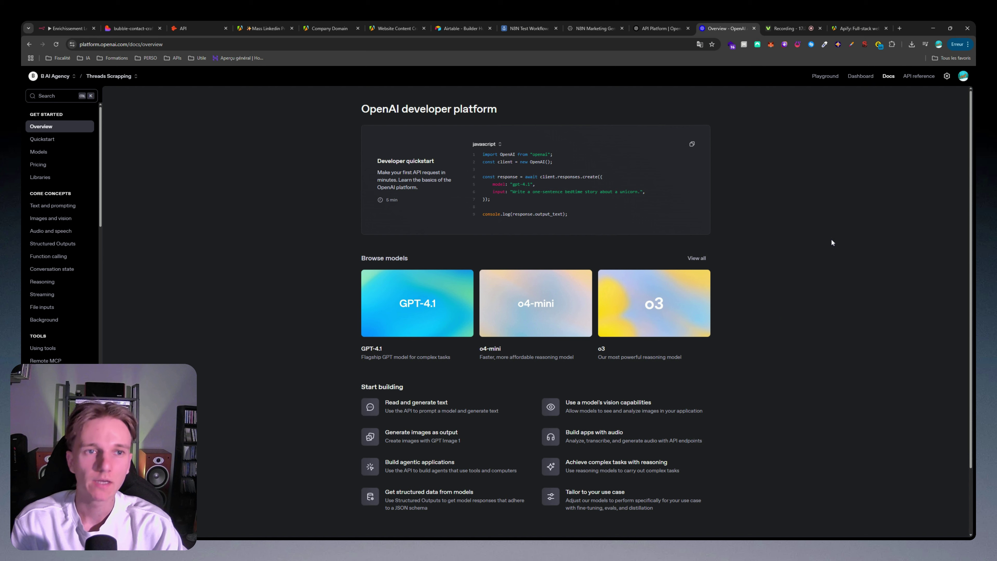
Step: View the project's API keys on the OpenAI Platform dashboard, cancel a new secret key, and return to n8n
left_click(909, 77)
left_click(860, 77)
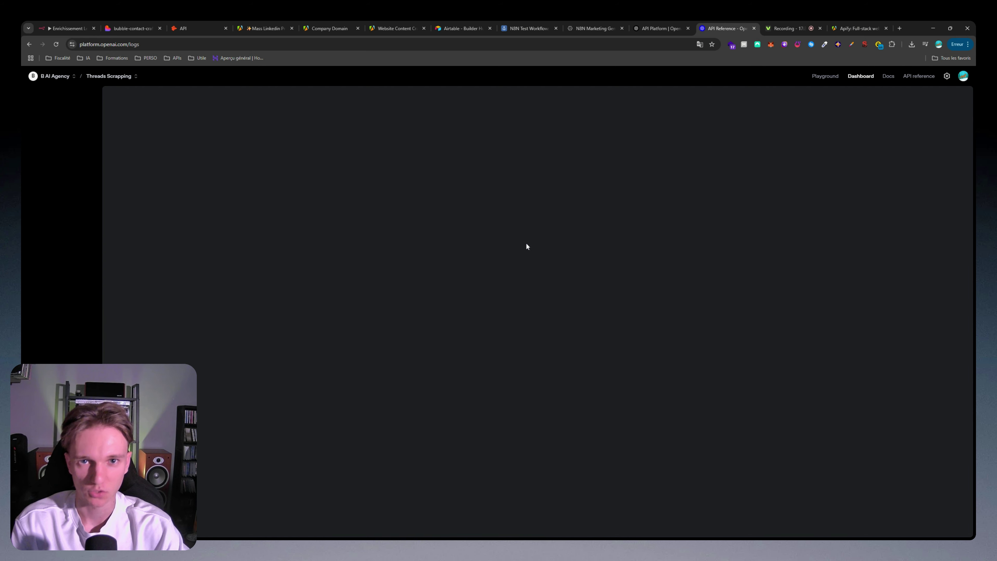
left_click(49, 223)
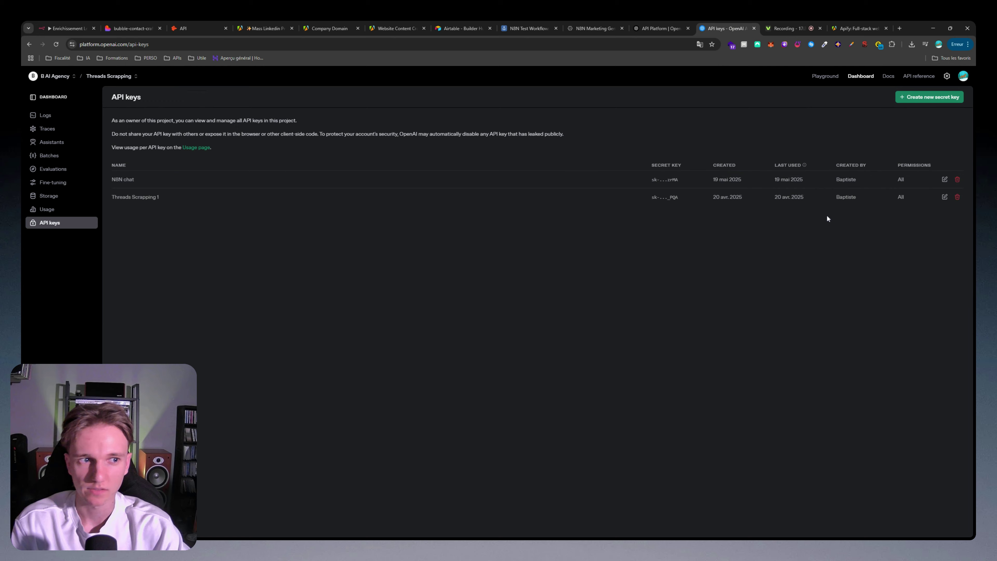
left_click(927, 99)
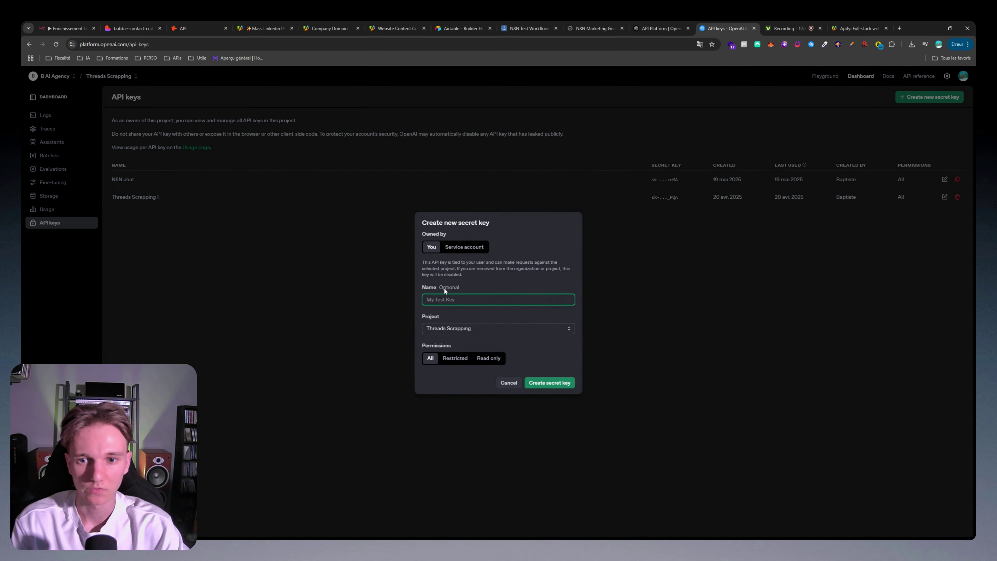
left_click(606, 328)
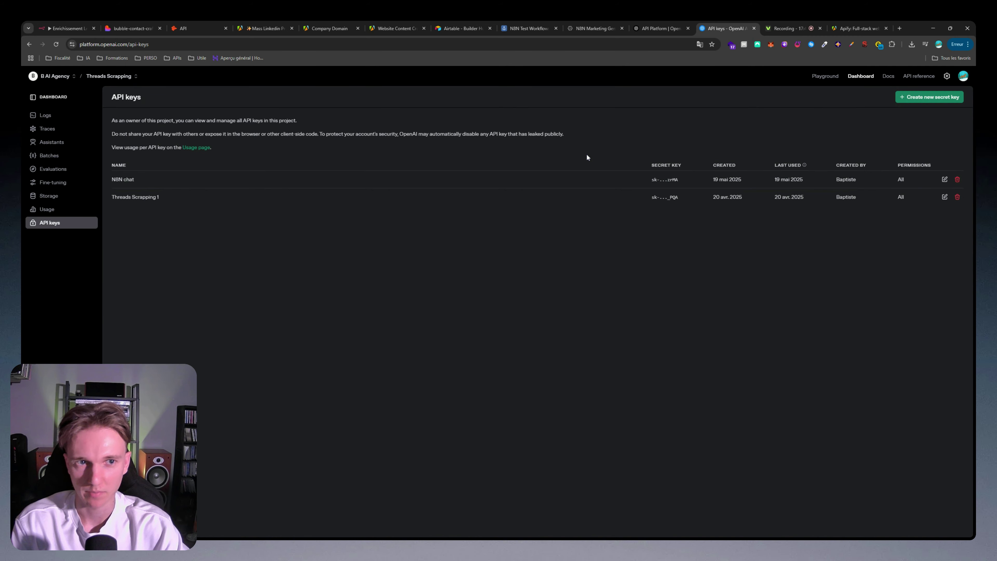
key("ctrl+1")
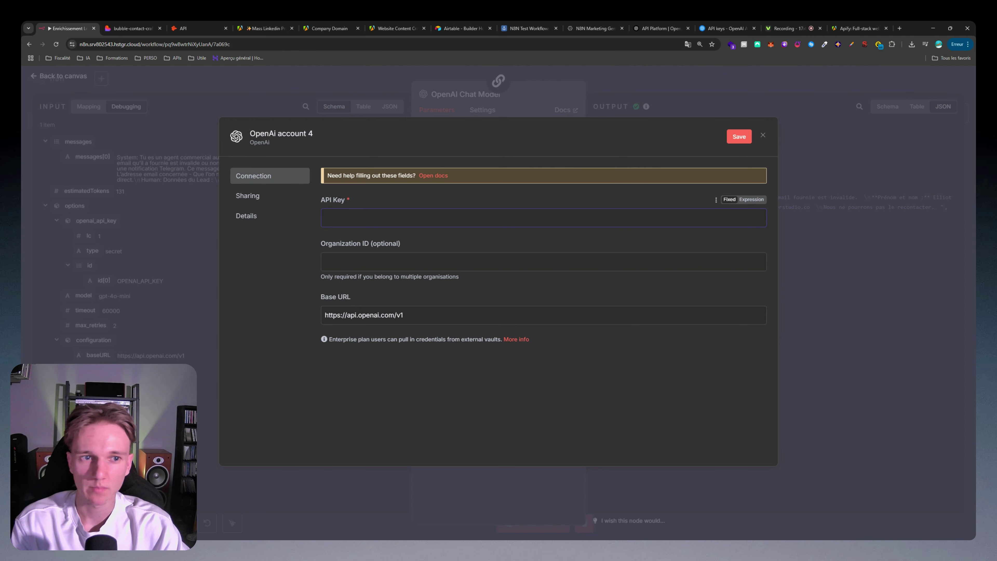
Step: Discard the new OpenAI credential form and close the chat model settings
left_click(524, 93)
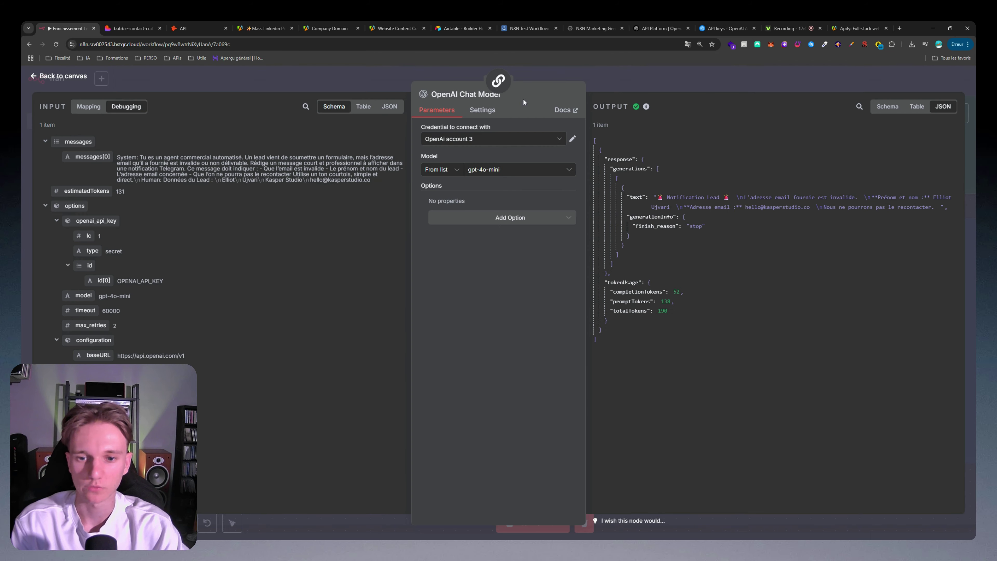
left_click(519, 169)
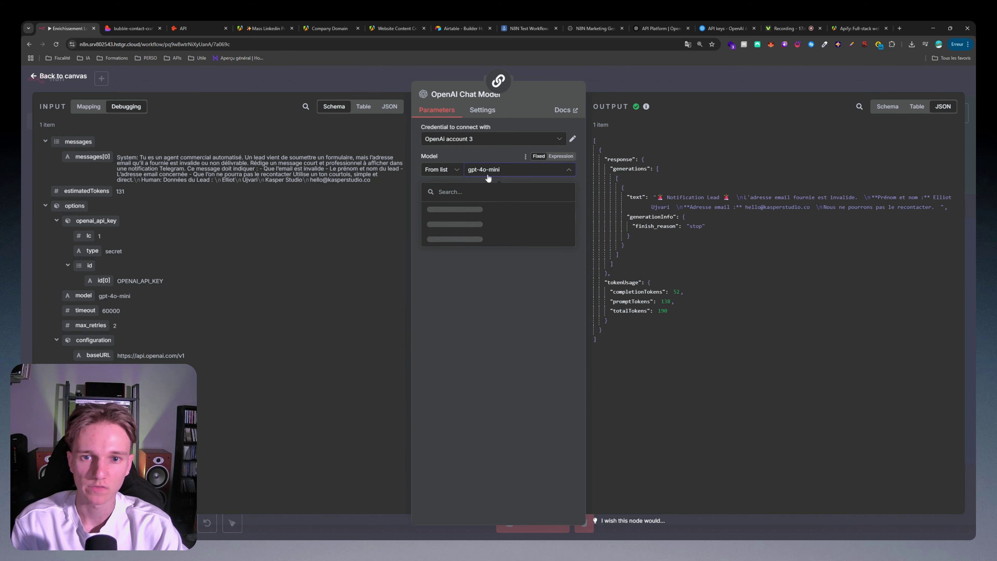
key("Escape")
scroll(658, 278, "up", 10)
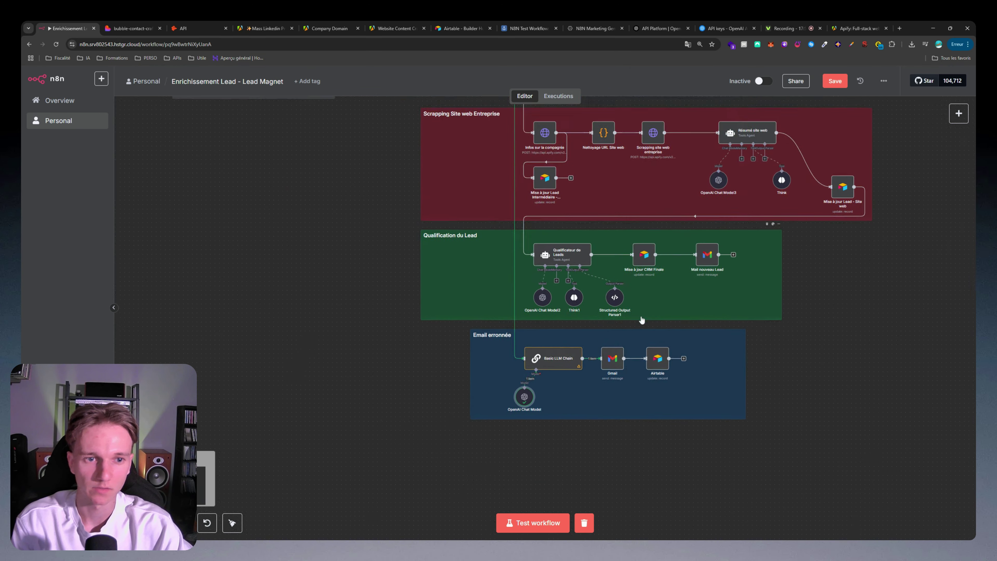
scroll(549, 214, "up", 3)
scroll(549, 214, "up", 5)
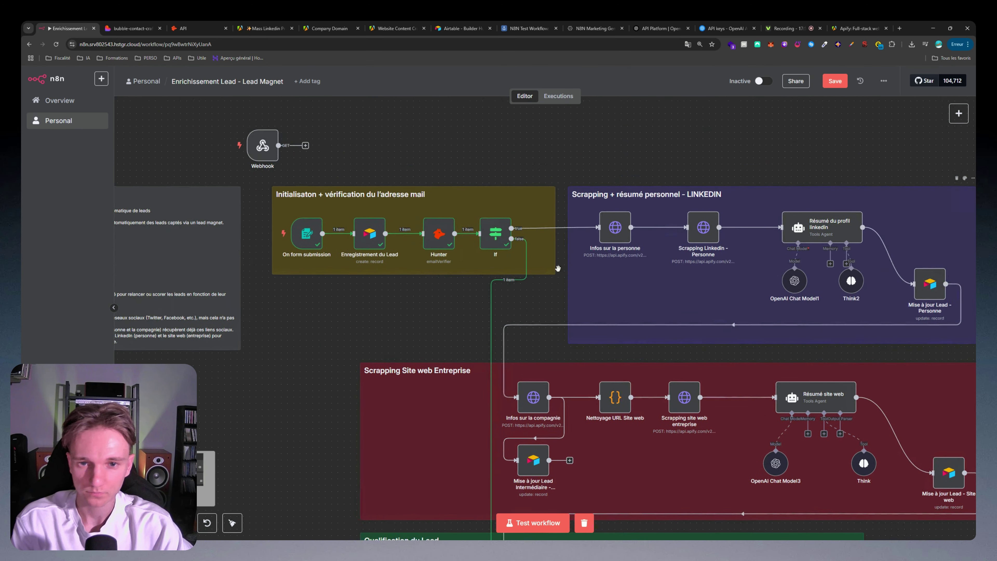
scroll(471, 219, "up", 2)
Step: Set Hunter's Email to the record's Email field and test the If check, sending 1 item true
double_click(419, 225)
left_click(512, 204)
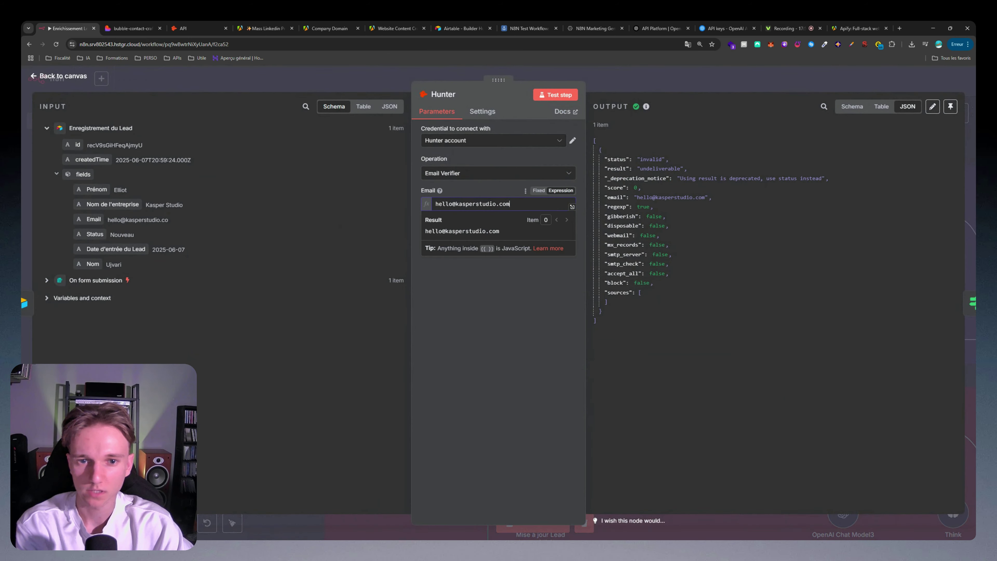
key("BackSpace")
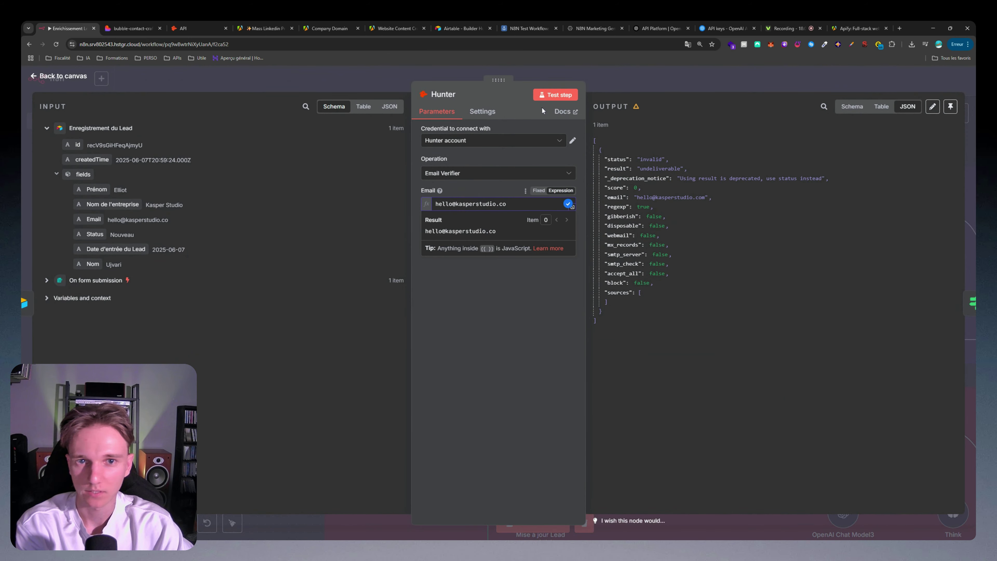
key("ctrl+a")
left_click_drag(94, 220, 471, 204)
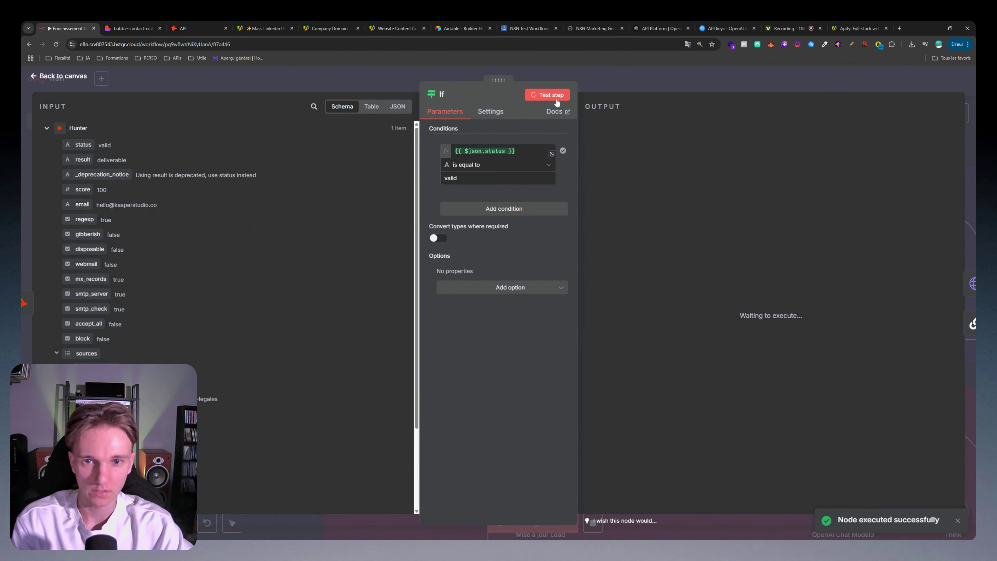
left_click(553, 97)
Step: Delete the {{ }} name expressions from the Infos sur la personne JSON body and go to Apify
left_click(686, 70)
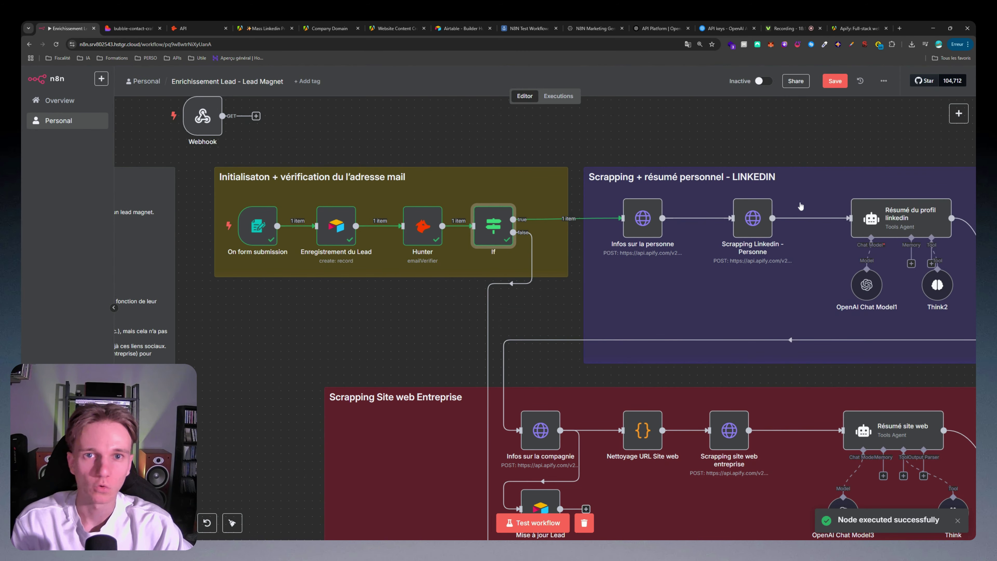
left_click_drag(648, 233, 391, 268)
scroll(391, 268, "up", 3)
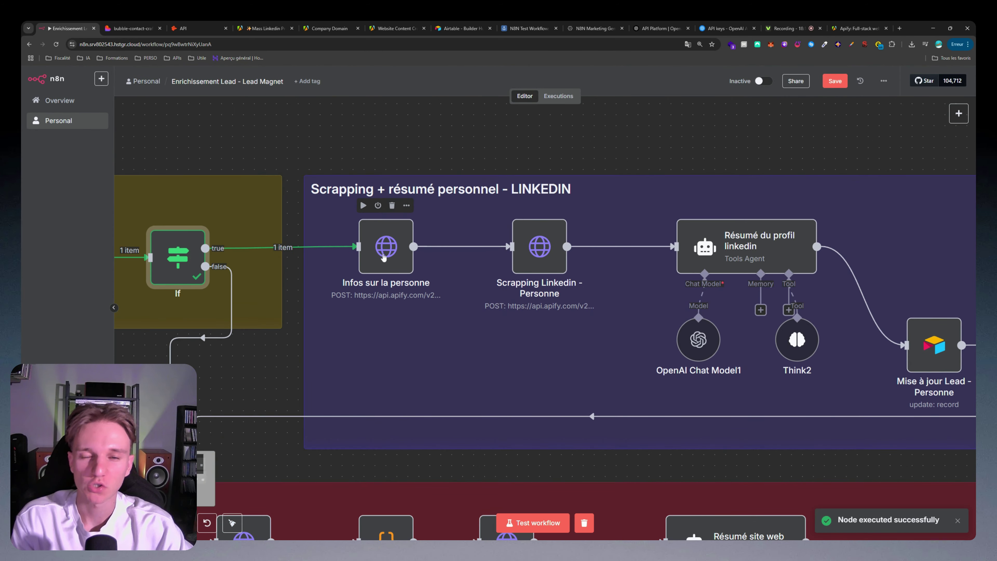
double_click(388, 261)
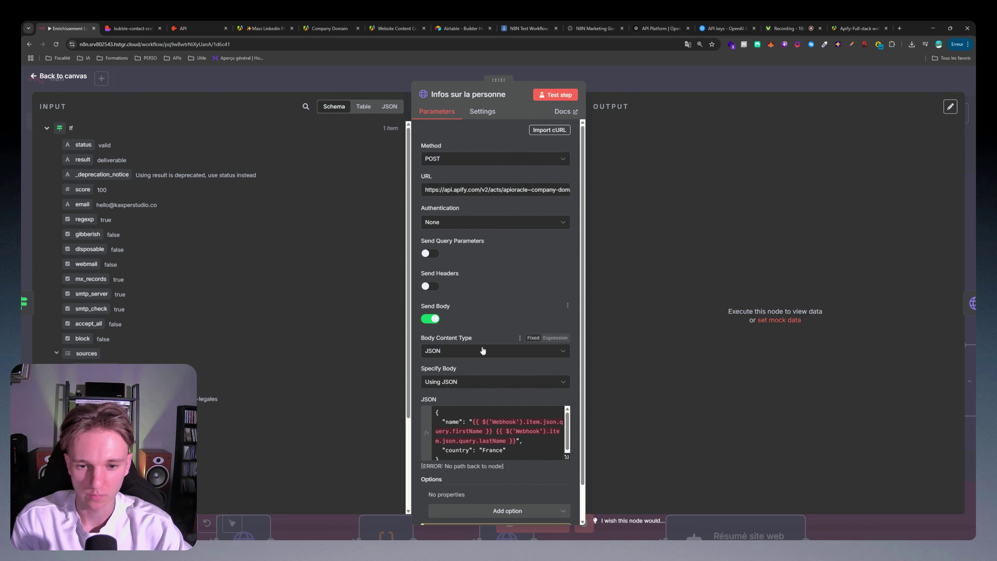
left_click_drag(473, 421, 516, 441)
key("BackSpace")
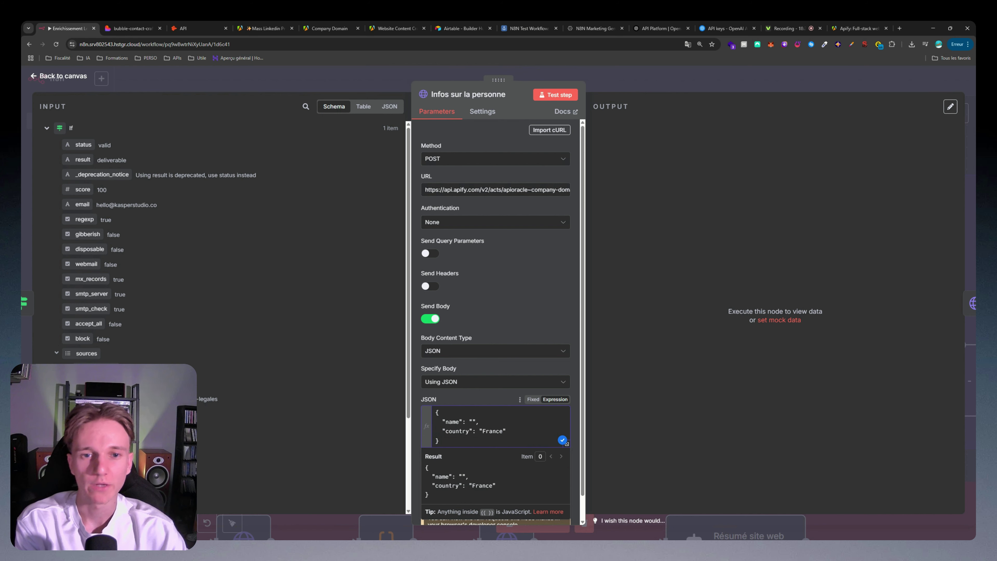
left_click(499, 206)
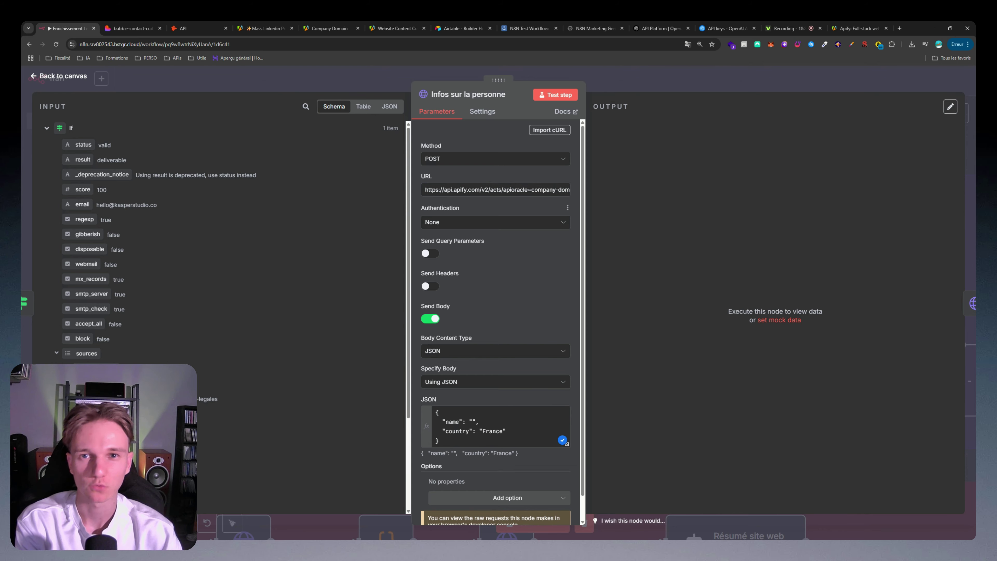
left_click(859, 32)
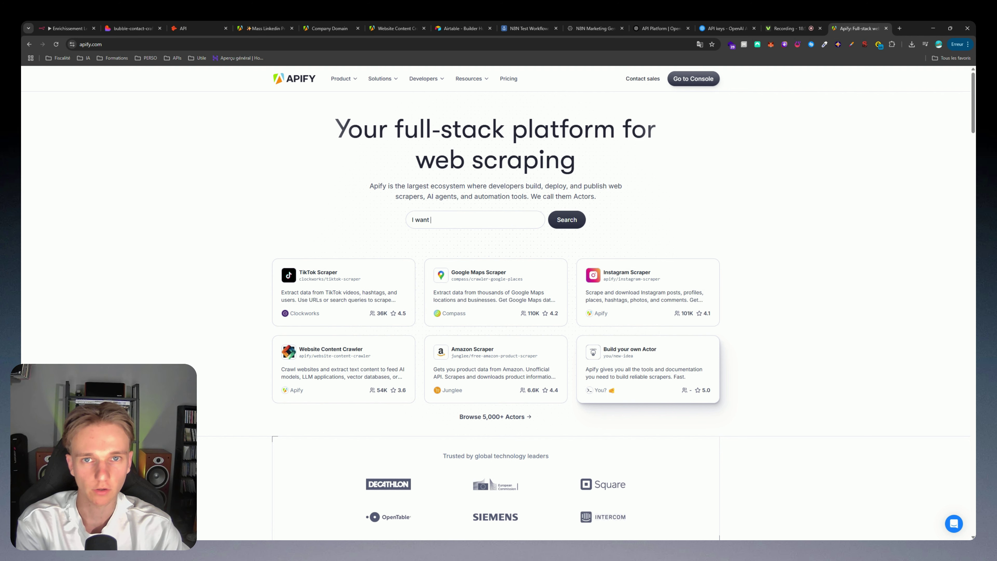
Step: In Apify Console, fill the Company Domain actor's company name with Kasper Studio
left_click(695, 78)
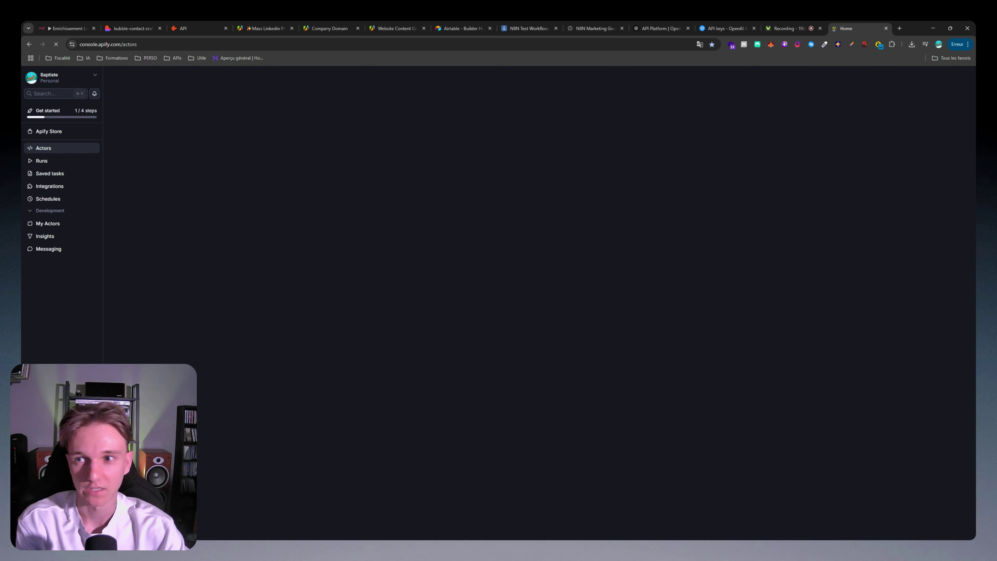
left_click(307, 158)
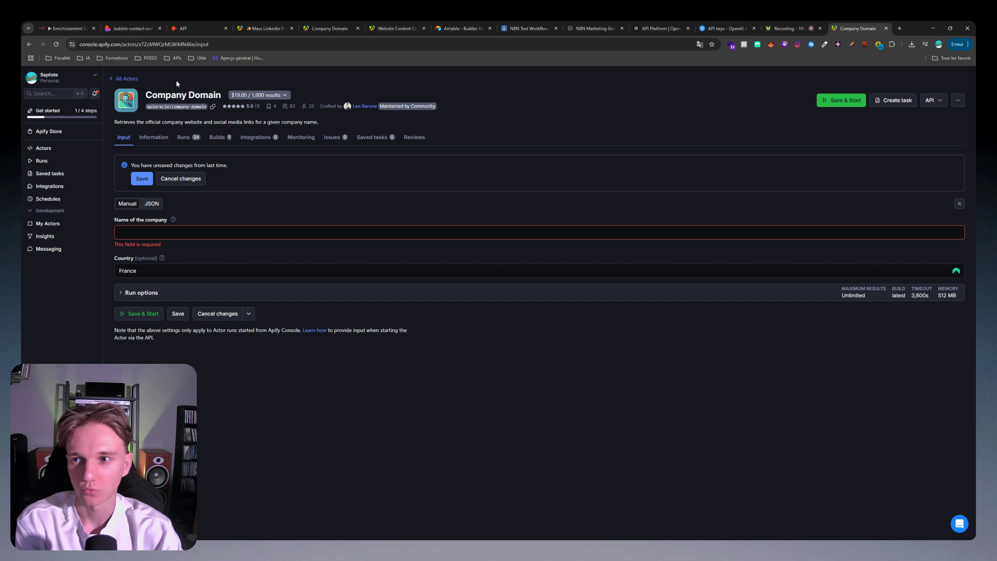
left_click(129, 228)
type("Kasper Studio")
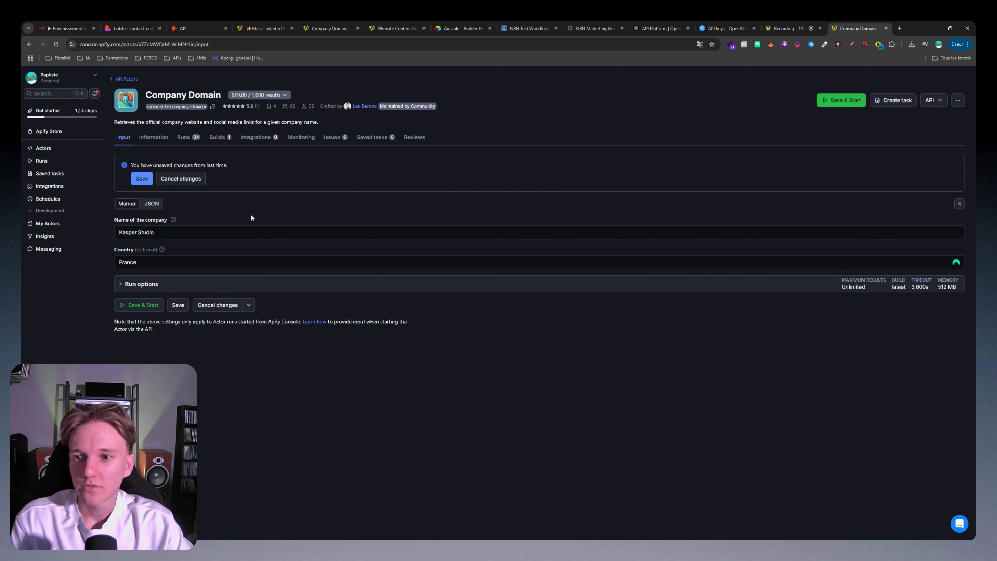
left_click(157, 205)
left_click(129, 207)
left_click(259, 348)
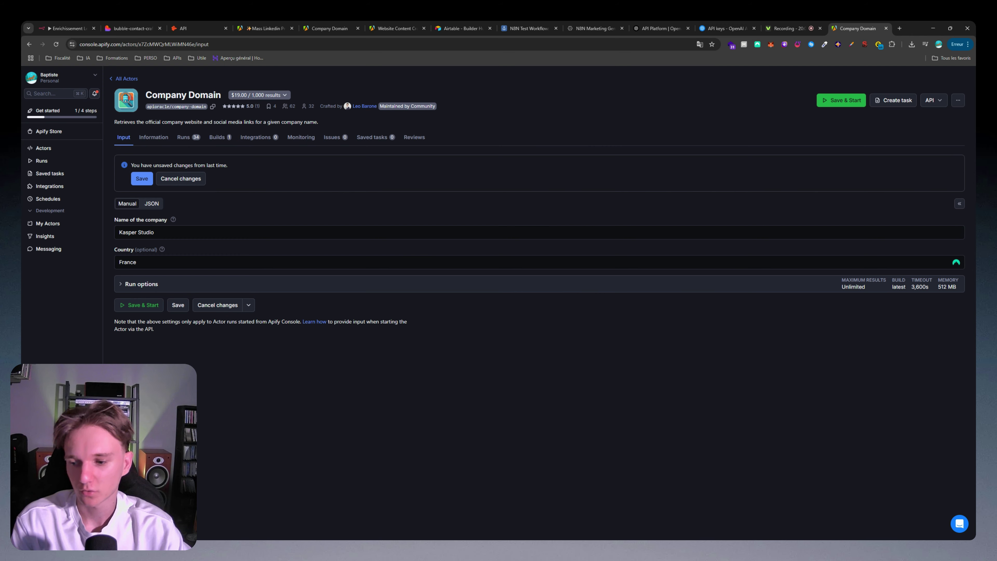
Step: Review the API settings and the actor's 'Run Actor synchronously and get dataset items' endpoint
left_click(44, 459)
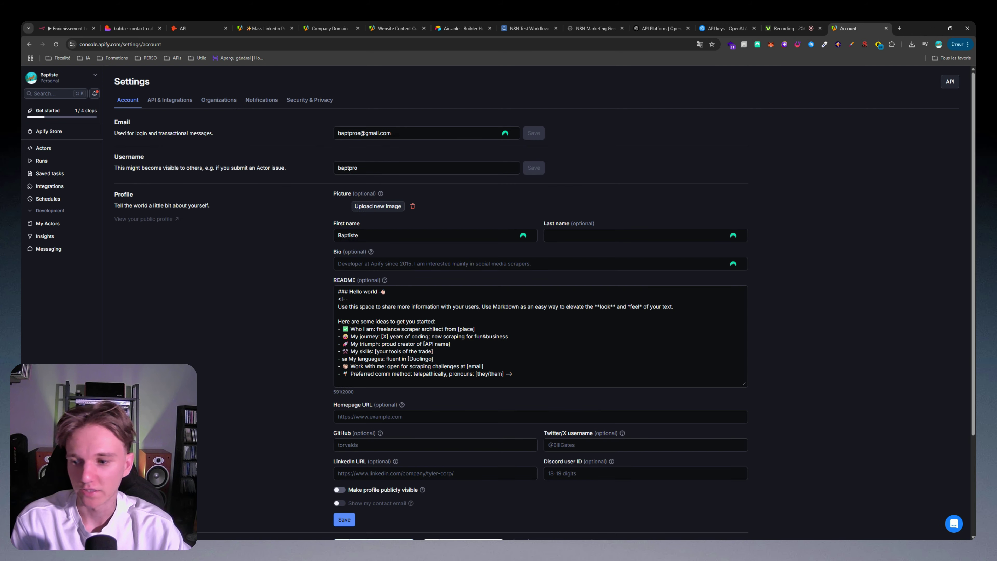
left_click(160, 101)
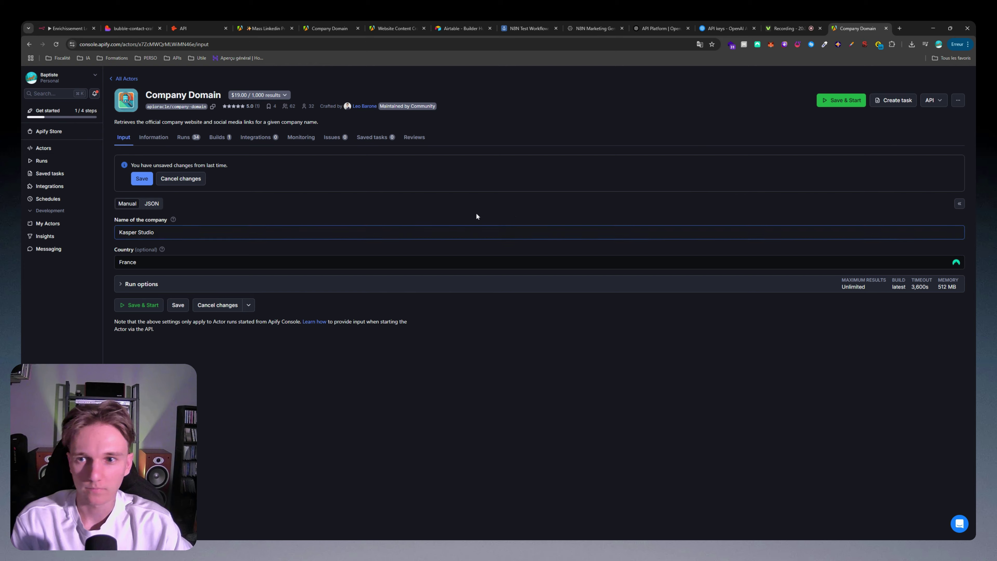
left_click(938, 101)
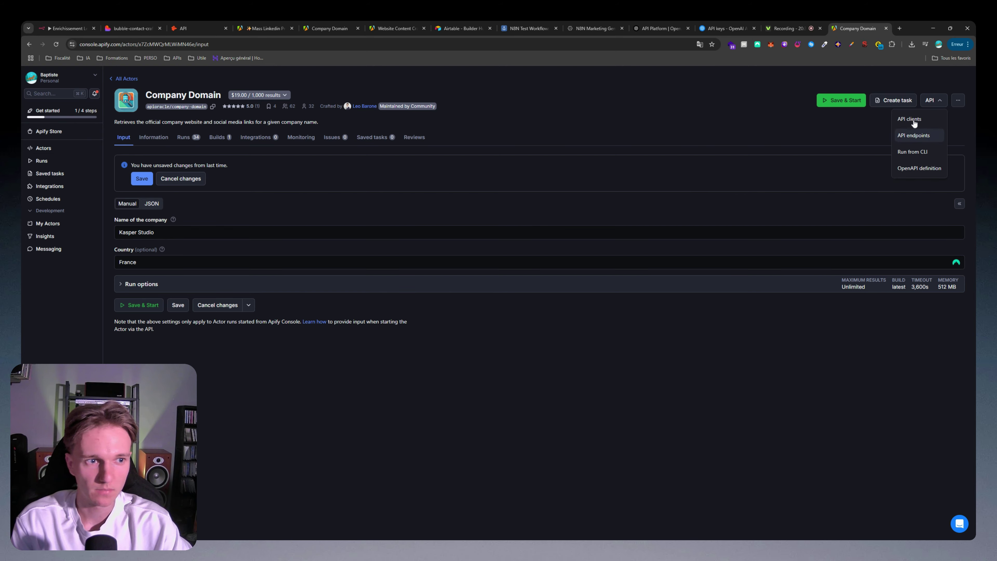
left_click(915, 135)
scroll(741, 248, "down", 3)
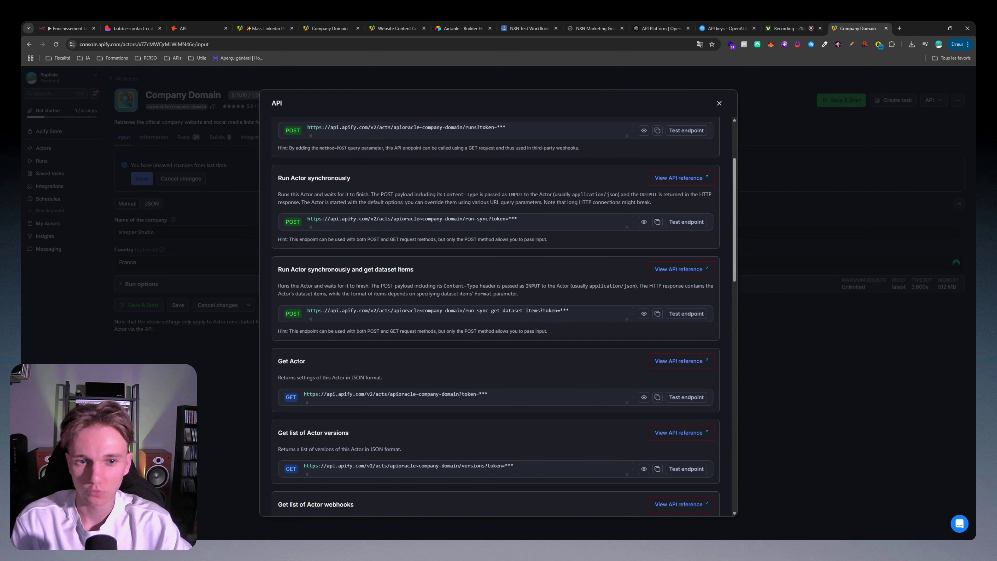
left_click_drag(279, 270, 382, 270)
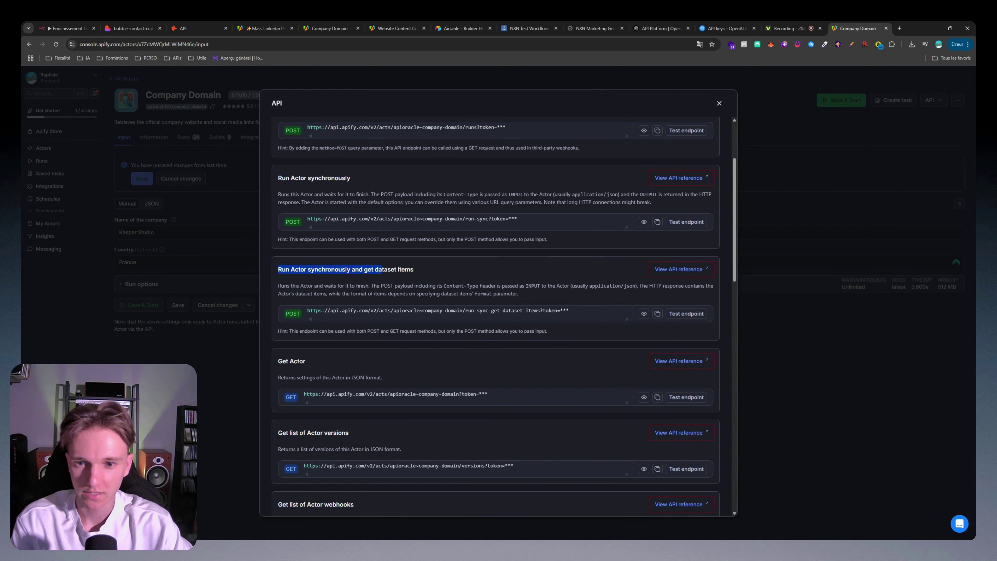
left_click_drag(297, 270, 312, 271)
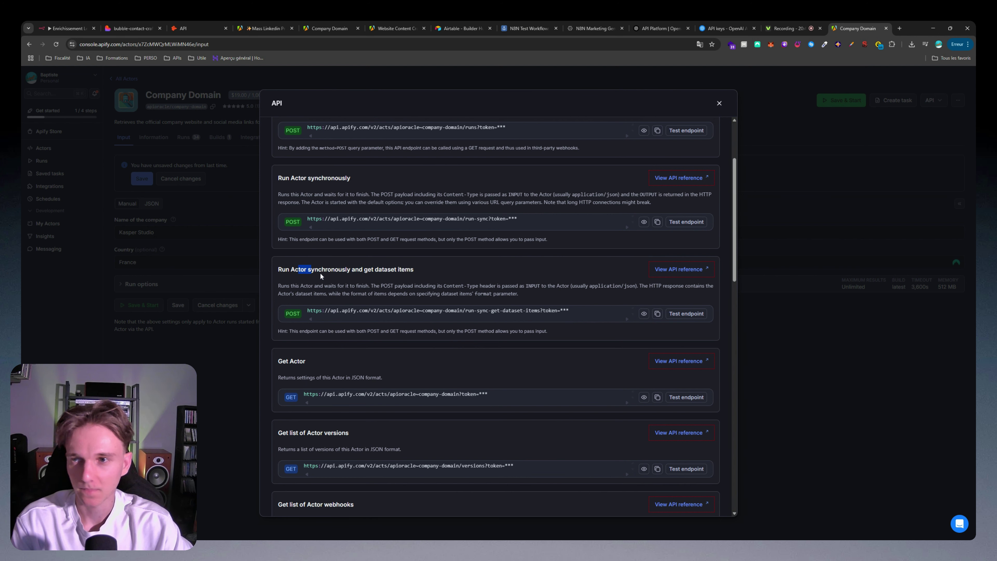
left_click(62, 28)
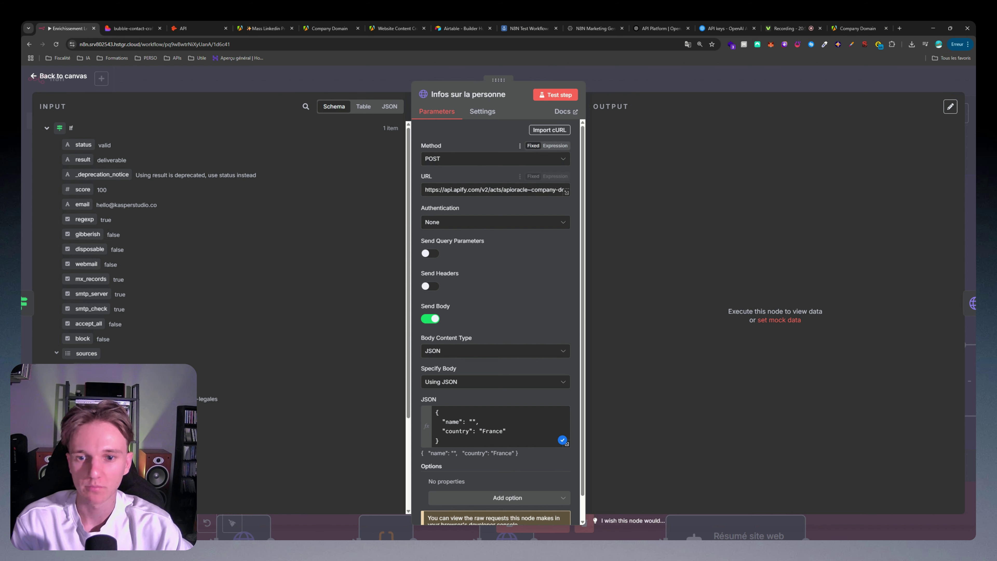
Step: Insert the form's Prénom and Nom into the JSON name value and test Infos sur la personne
scroll(494, 185, "down", 1)
left_click(439, 415)
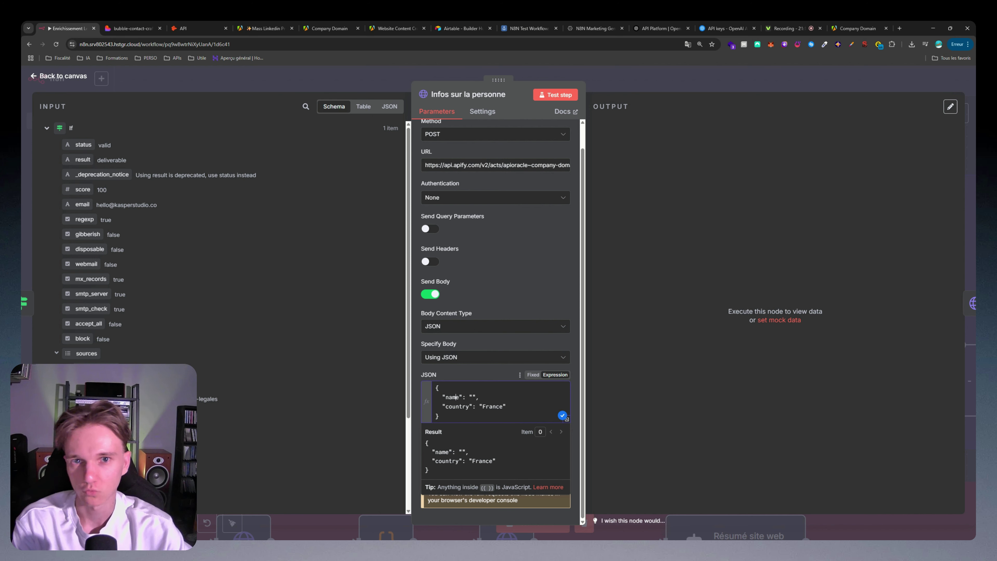
left_click(47, 128)
left_click(46, 181)
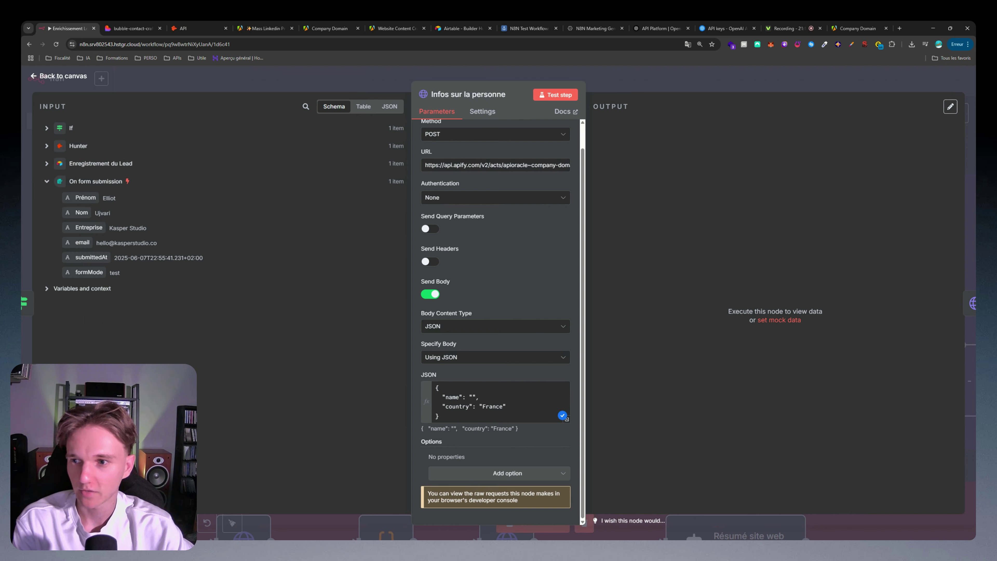
left_click_drag(85, 197, 475, 398)
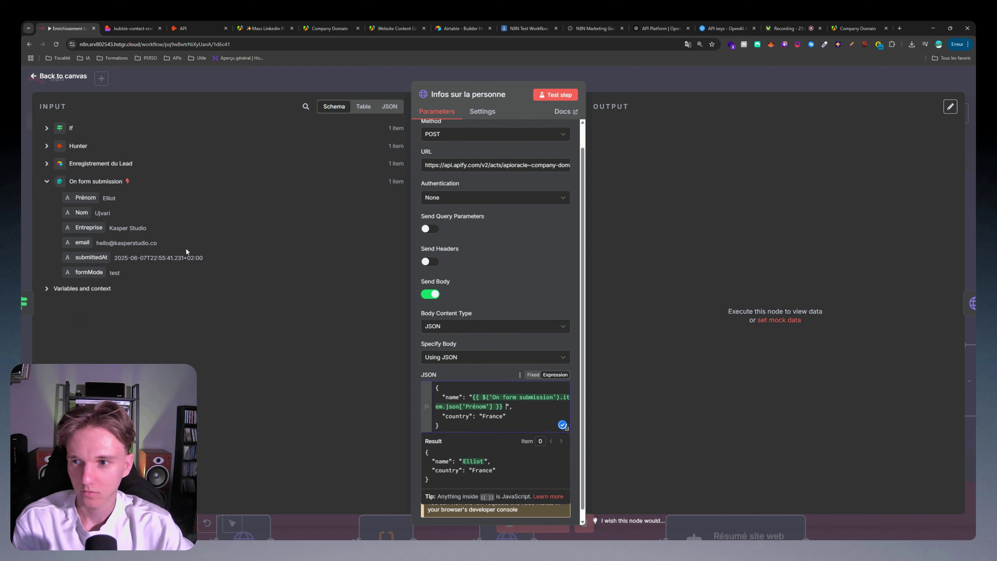
left_click_drag(82, 212, 507, 407)
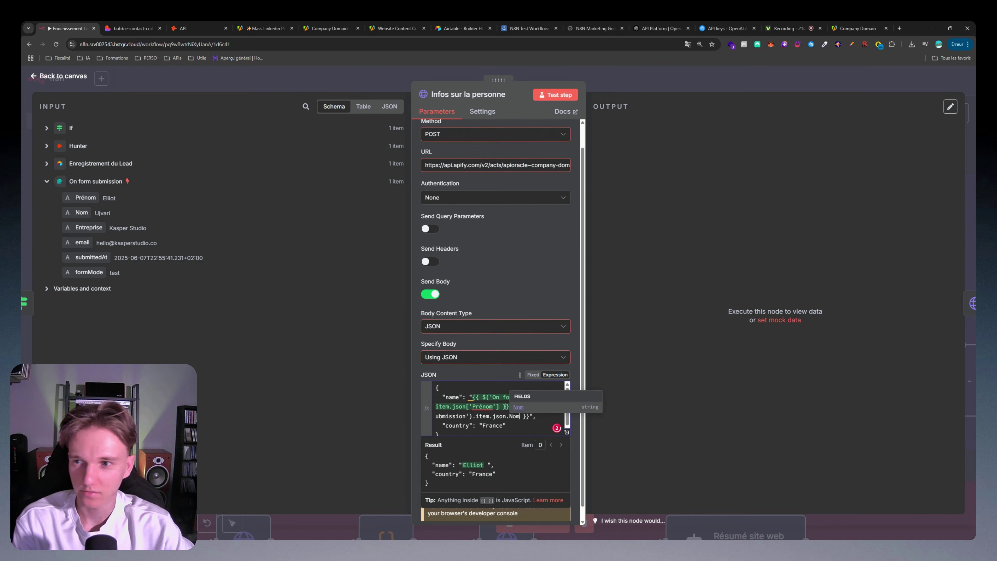
left_click(555, 94)
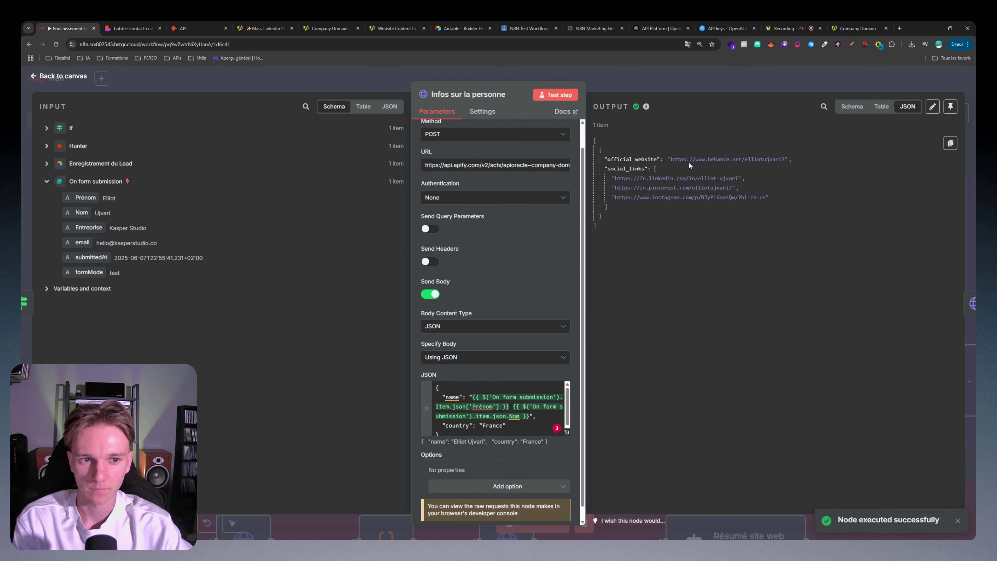
Step: Inspect the returned LinkedIn, Pinterest and Instagram links and the official website URL
left_click_drag(616, 178, 739, 179)
left_click(668, 188)
triple_click(668, 188)
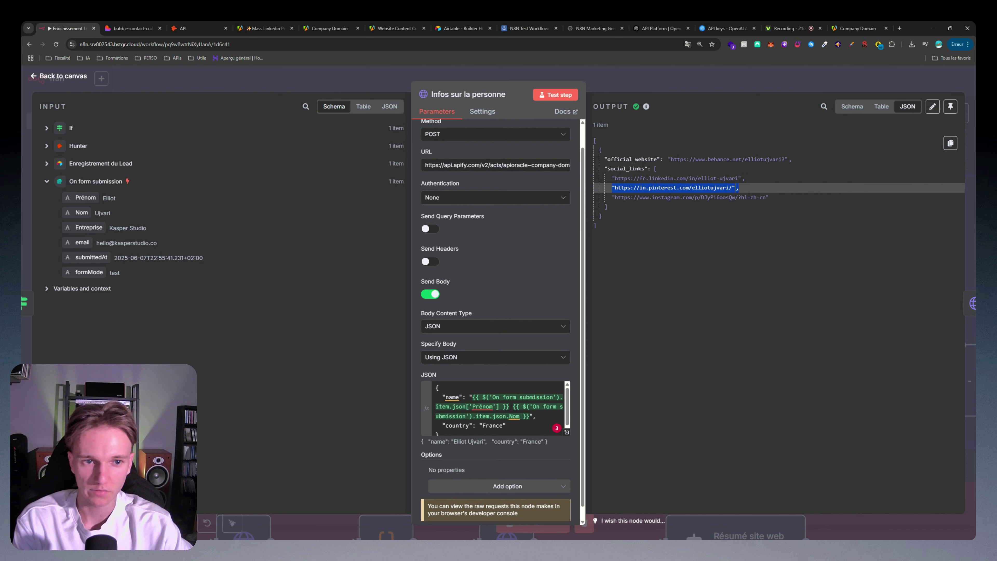
triple_click(667, 198)
left_click(668, 198)
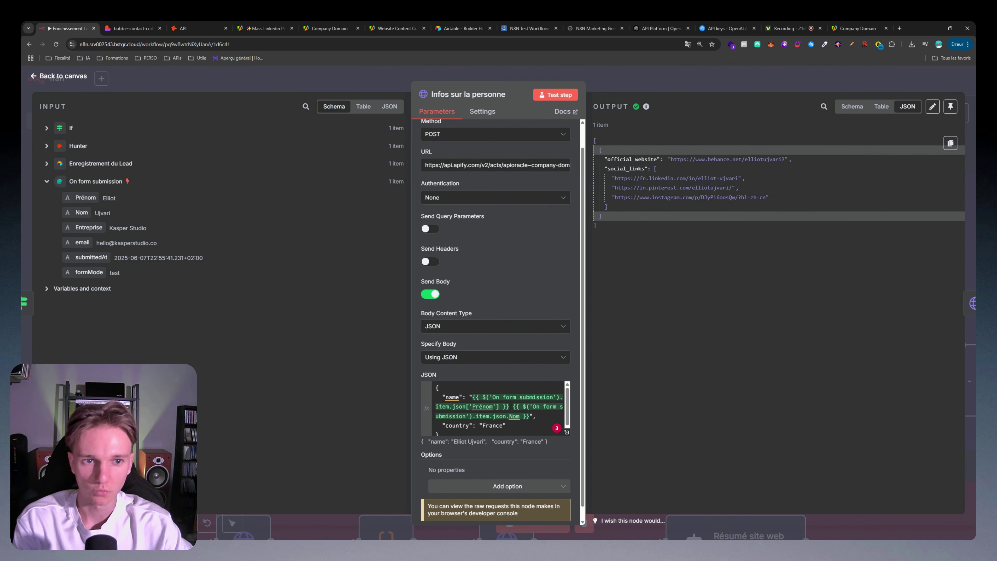
left_click_drag(671, 156, 786, 161)
left_click(746, 162)
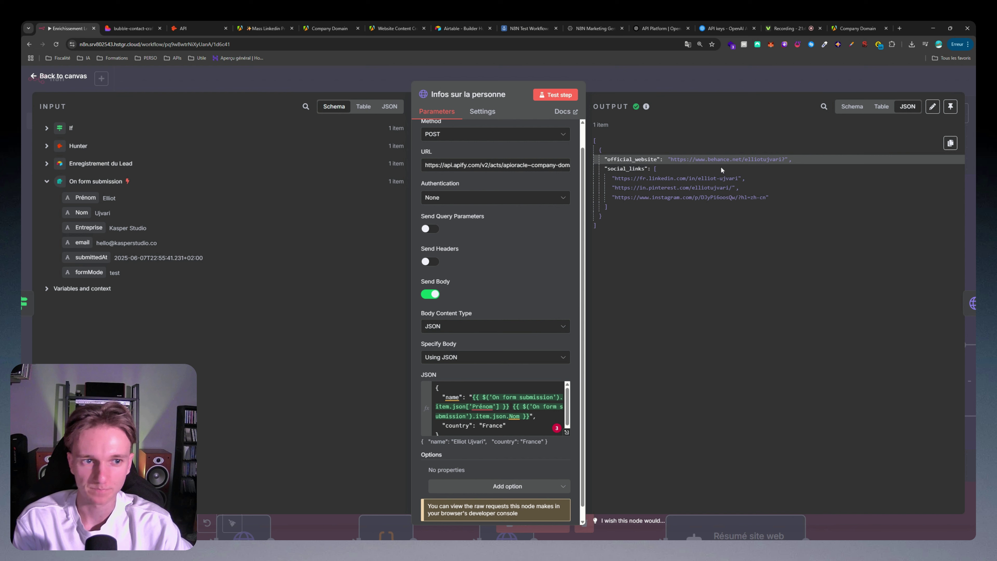
left_click_drag(671, 159, 742, 180)
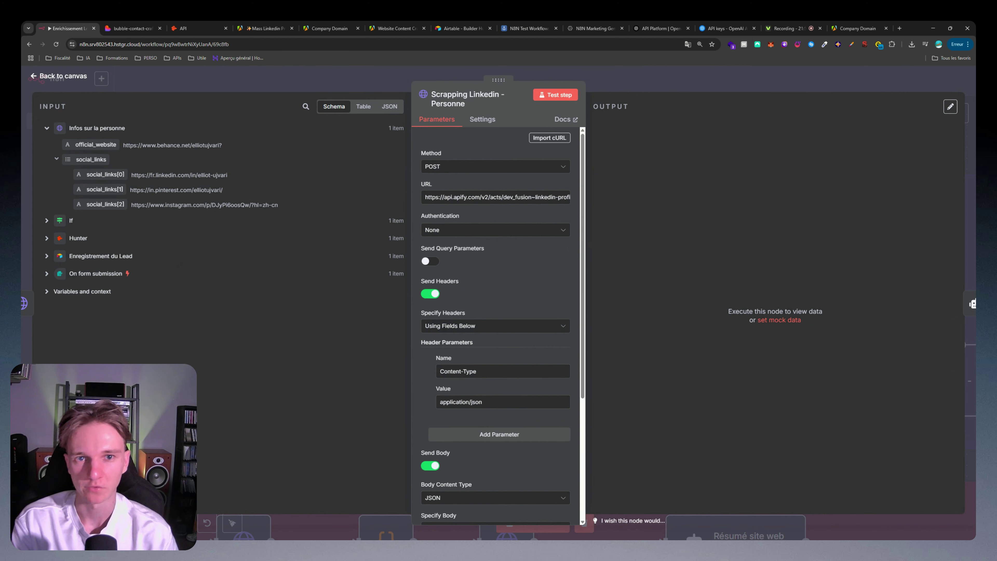
Step: Switch to Apify's Mass Linkedin Profile Scraper with Email actor input page
key("ctrl+4")
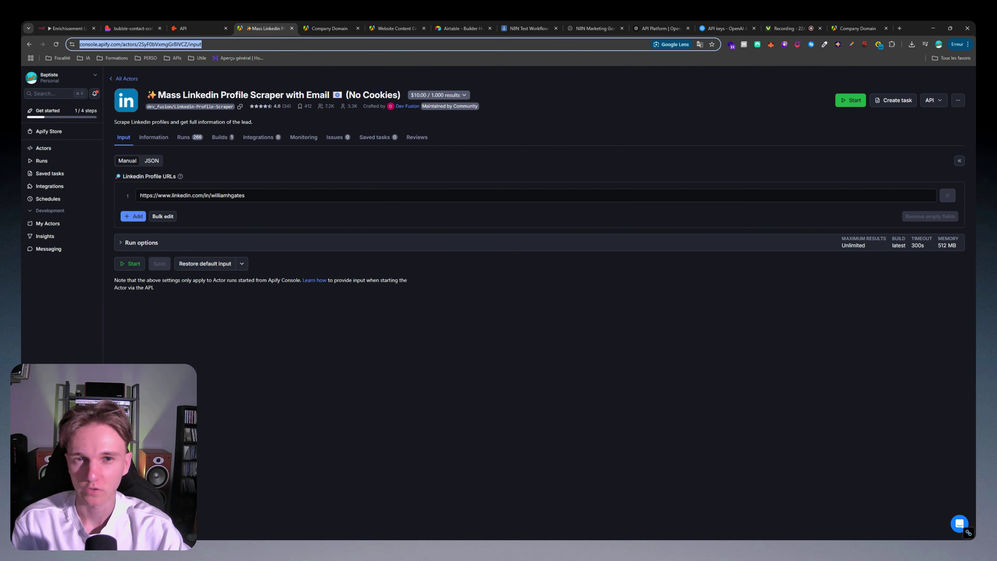
Step: Copy the LinkedIn scraper's run-sync-get-dataset-items endpoint and paste it as the request URL
left_click(934, 101)
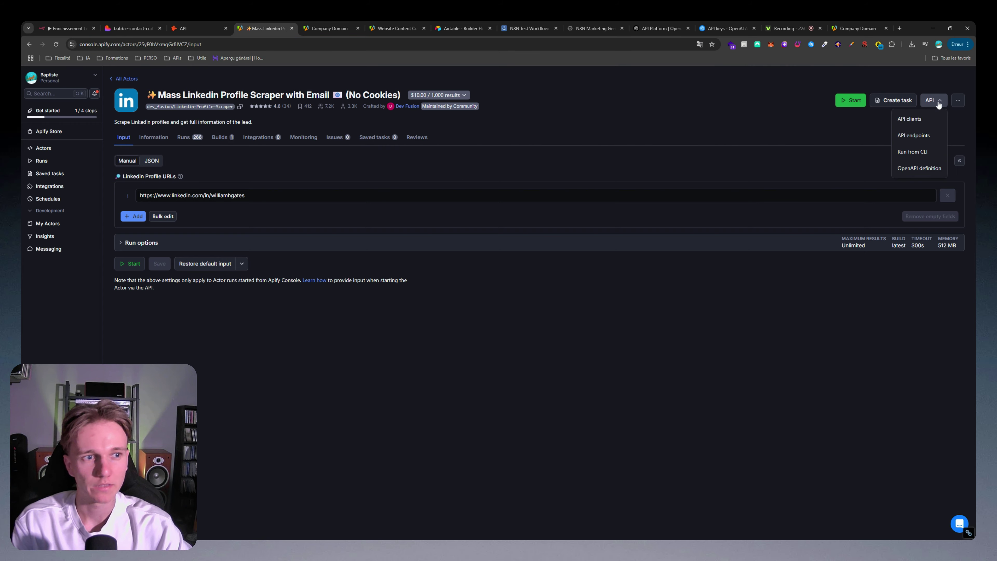
left_click(919, 137)
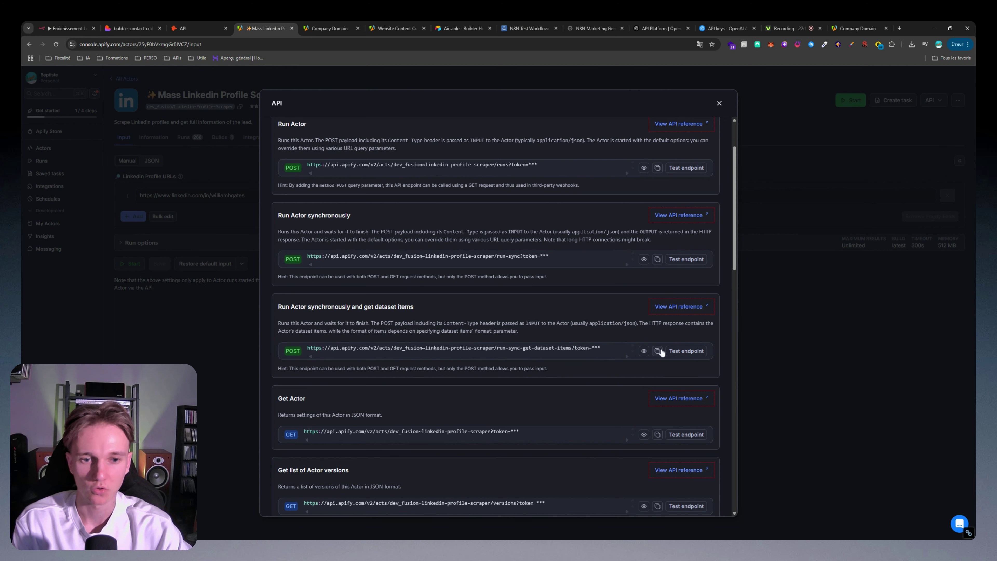
left_click(783, 349)
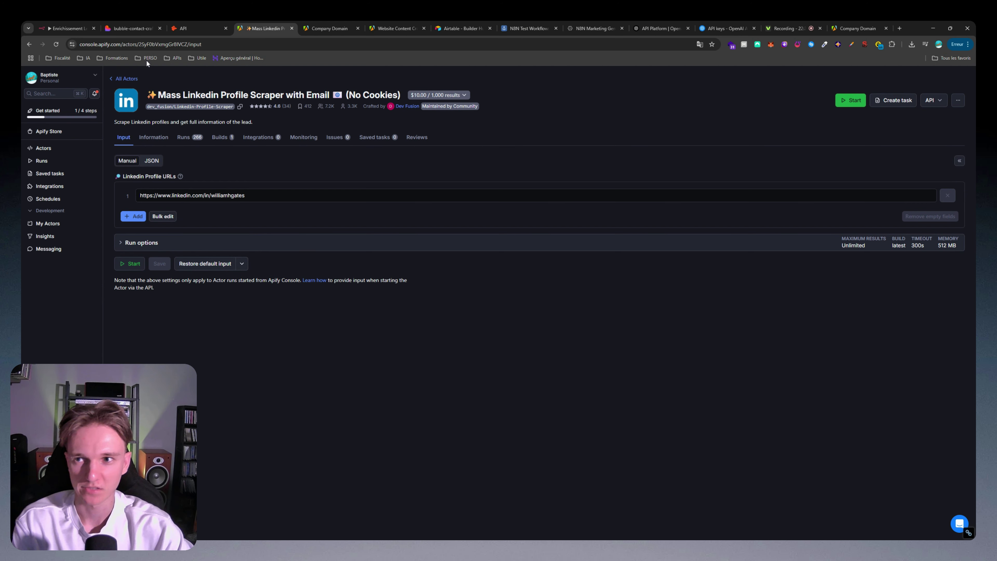
left_click(67, 28)
triple_click(496, 196)
key("ctrl+v")
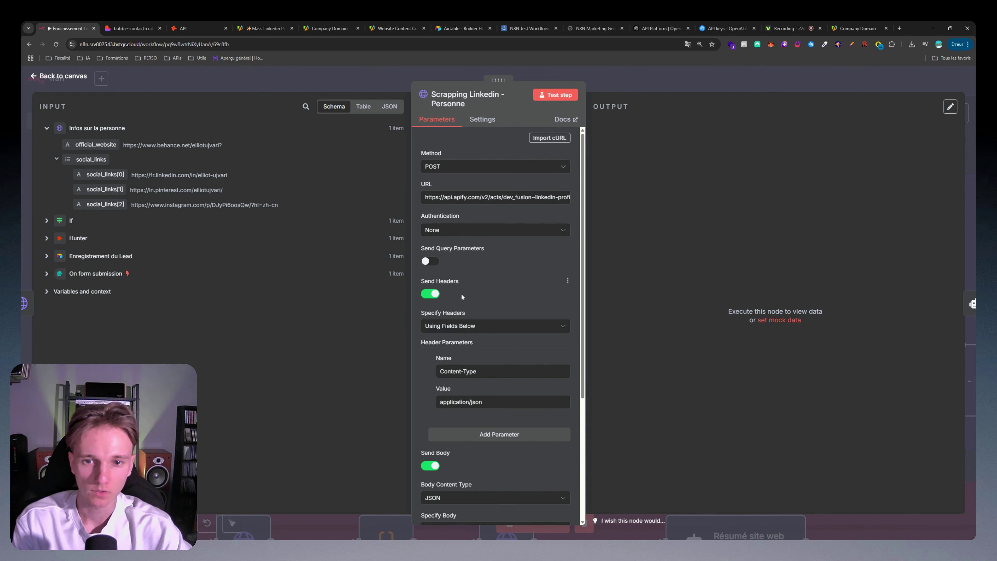
Step: Compare the body's profileUrls {{ $json.social_links[0] }} against the Apify actor's JSON input
scroll(460, 299, "down", 3)
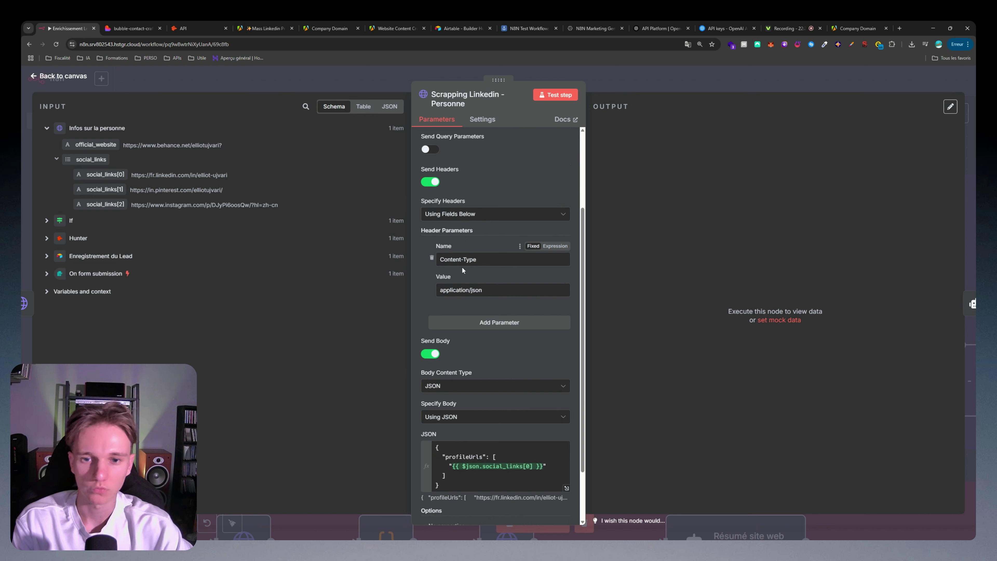
scroll(475, 204, "down", 2)
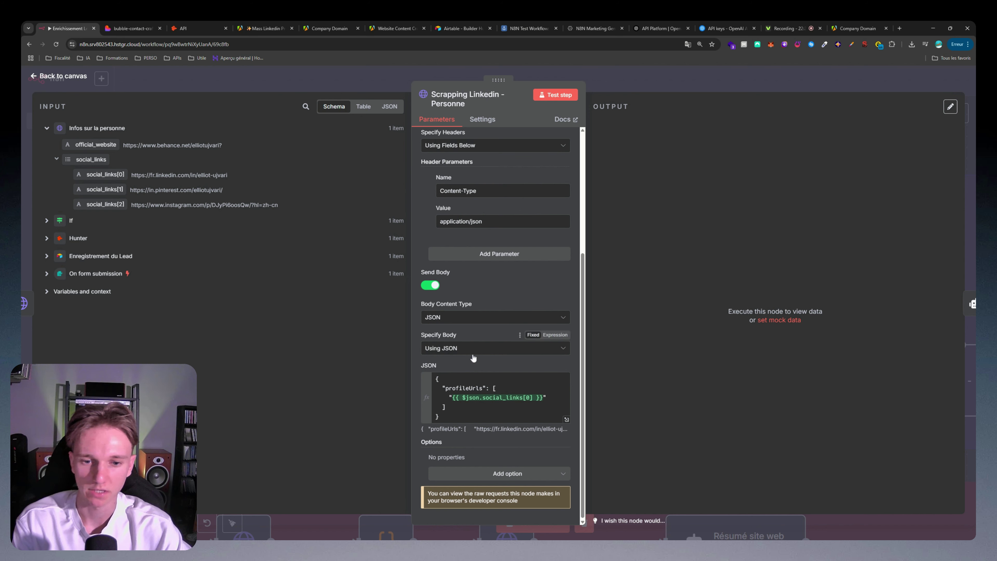
left_click(448, 416)
key("shift+Up")
key("shift+Up")
key("shift+Up")
key("shift+Up")
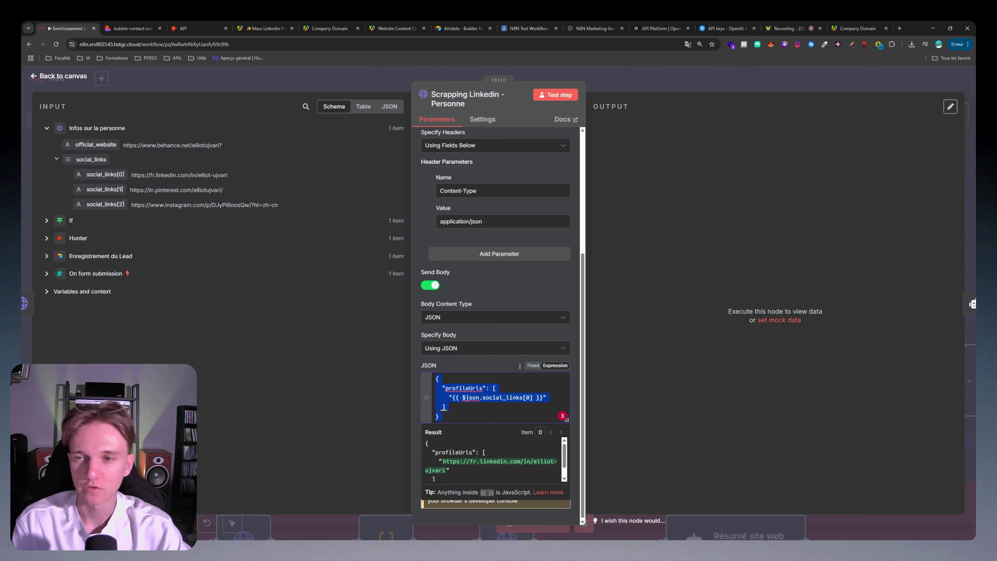
left_click(267, 29)
left_click_drag(245, 195, 140, 181)
left_click(151, 161)
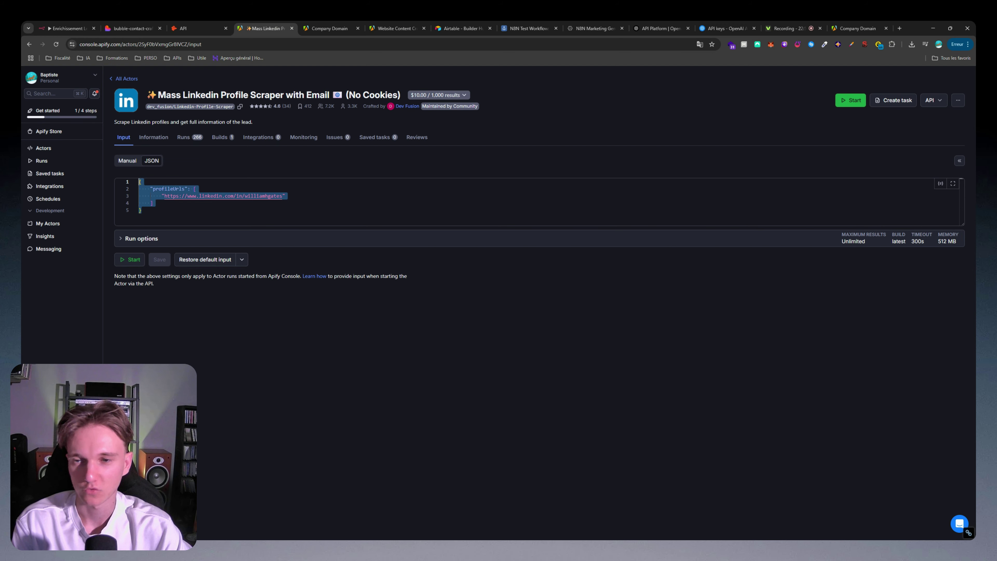
left_click(67, 28)
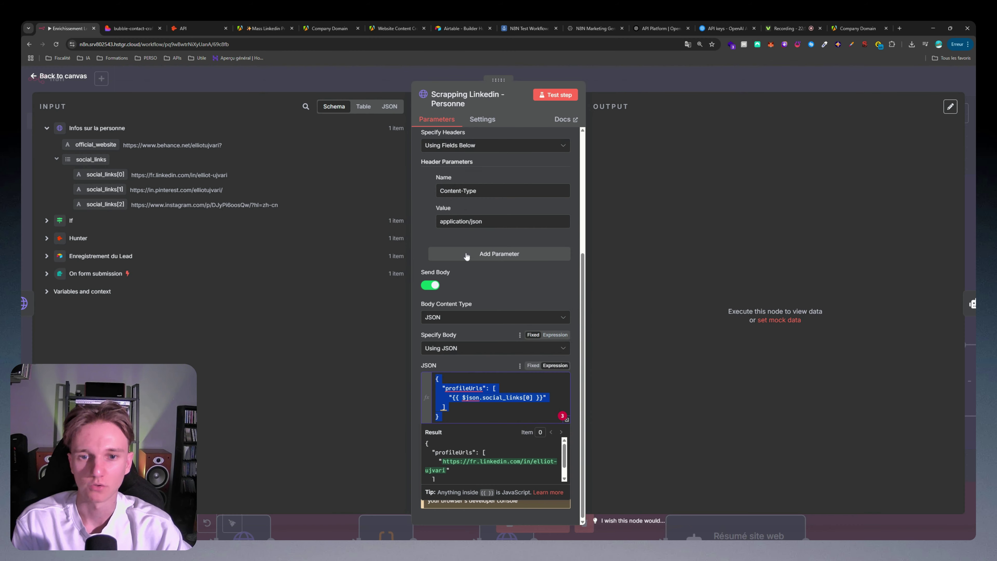
mouse_move(445, 407)
left_mouse_down()
mouse_move(436, 378)
mouse_move(446, 407)
left_mouse_up()
left_click_drag(543, 398, 452, 397)
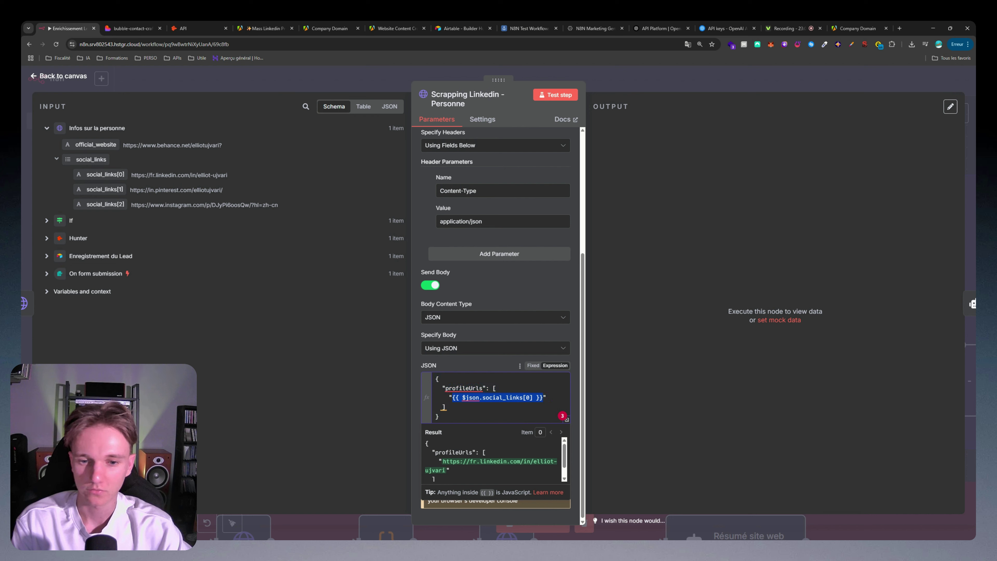
left_click(543, 398)
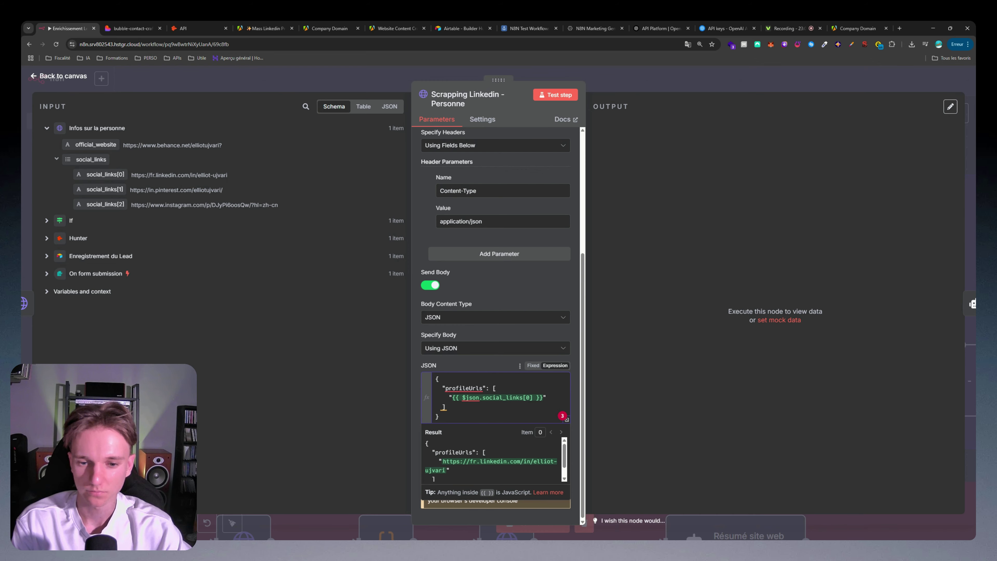
Step: Run Scrapping Linkedin - Personne and review the returned LinkedIn profile data
key("Escape")
left_click(344, 199)
double_click(365, 232)
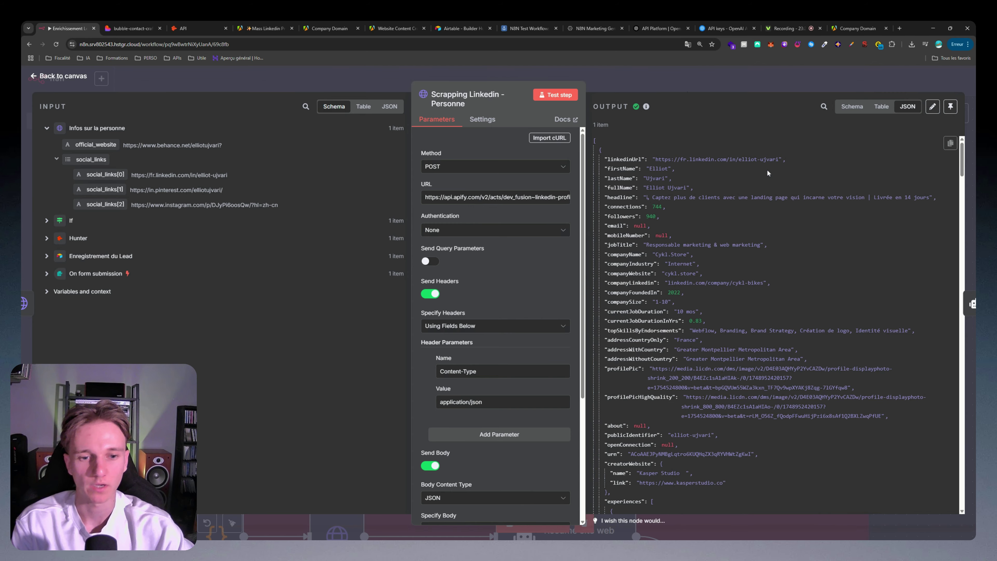
scroll(718, 179, "down", 15)
key("Escape")
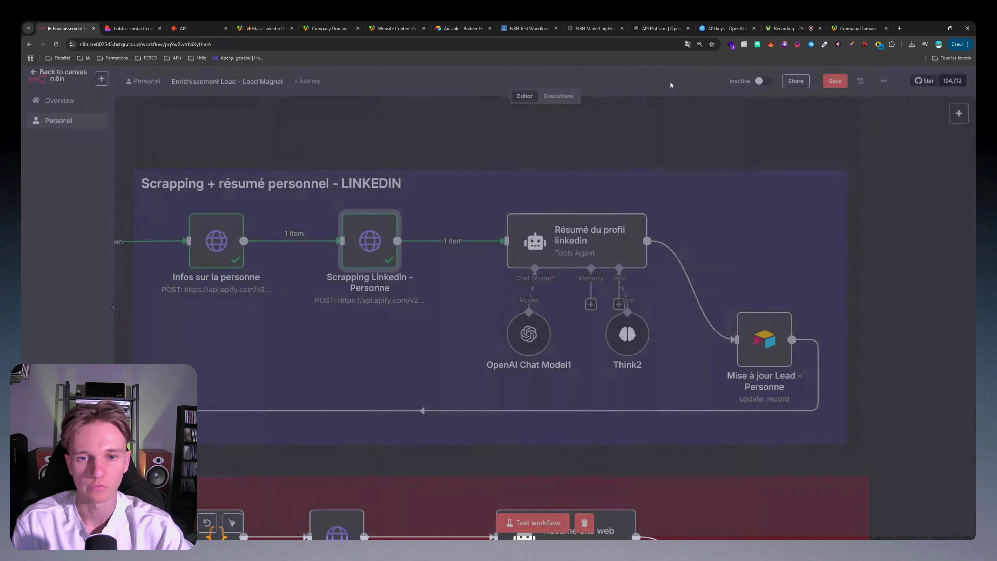
Step: Preview the Résumé du profil linkedin agent's user prompt with the scraped profile JSON
scroll(605, 231, "down", 1)
left_click(610, 225)
double_click(610, 224)
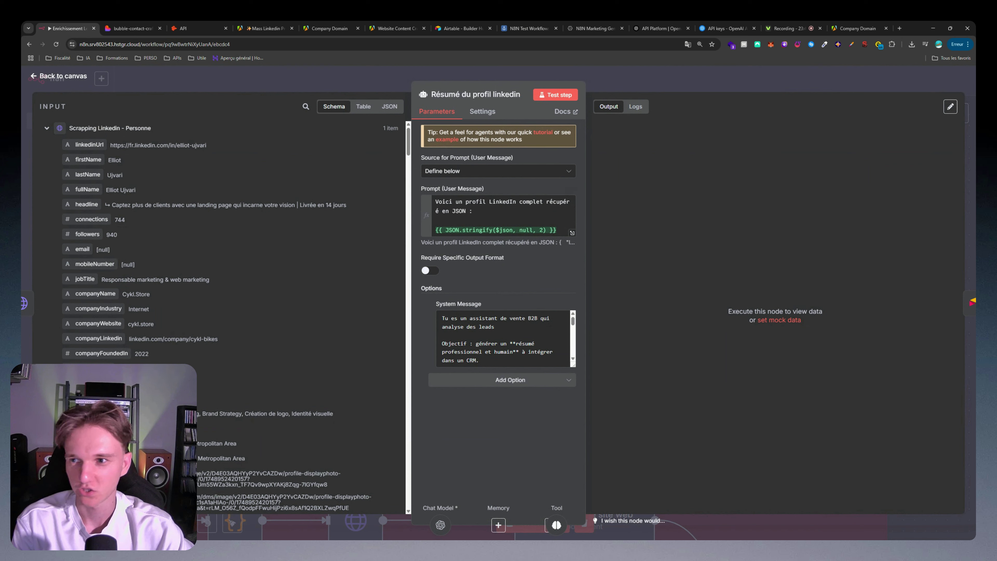
scroll(178, 209, "down", 5)
scroll(357, 230, "up", 5)
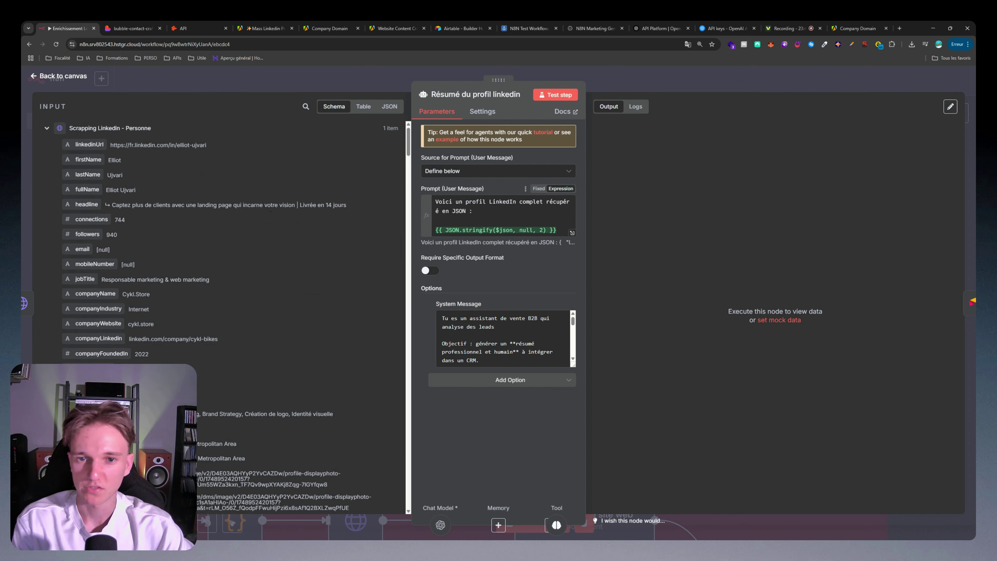
left_click(572, 234)
left_click(613, 212)
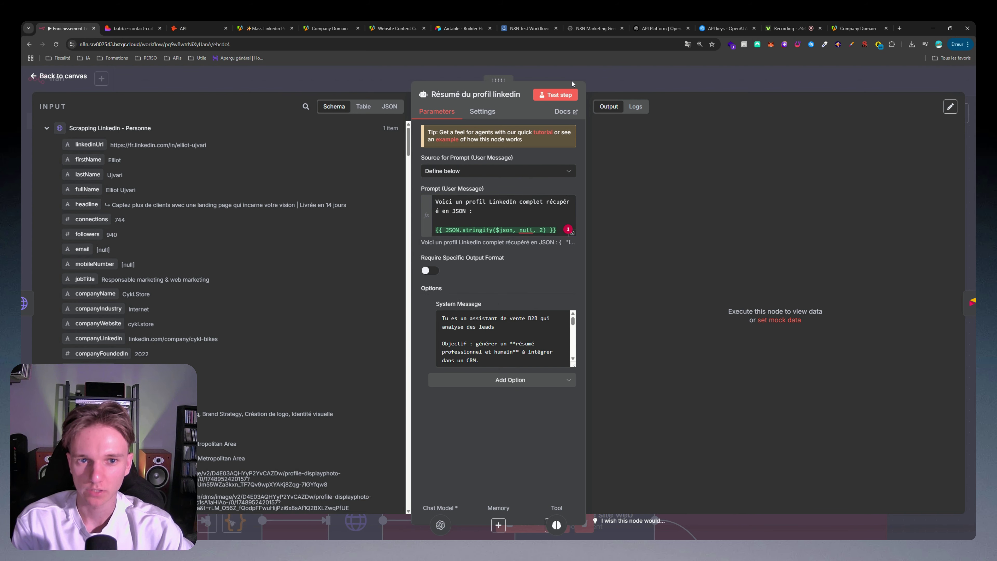
key("Escape")
Step: Check that OpenAI Chat Model1 uses GPT-4o-mini
scroll(510, 236, "up", 2)
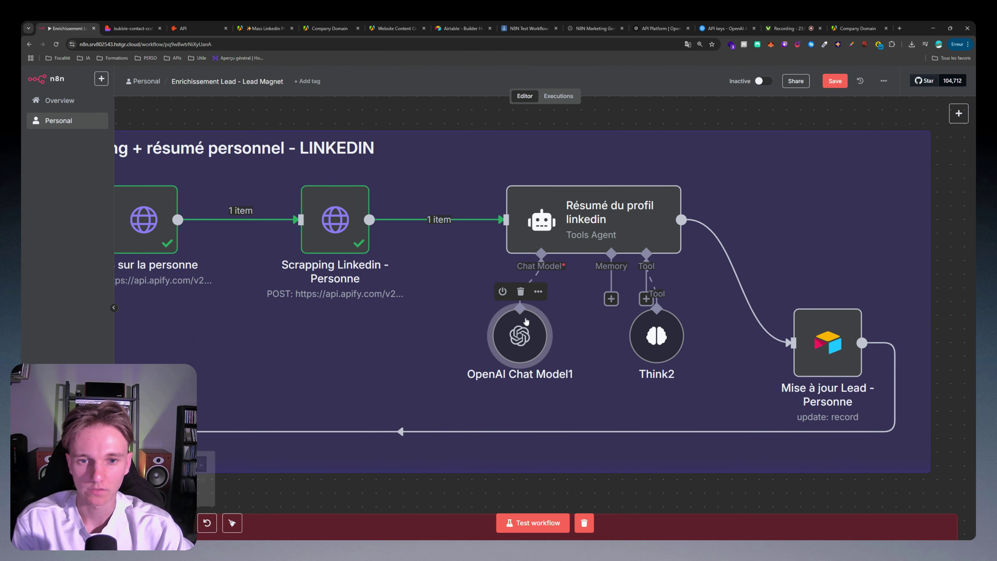
double_click(526, 321)
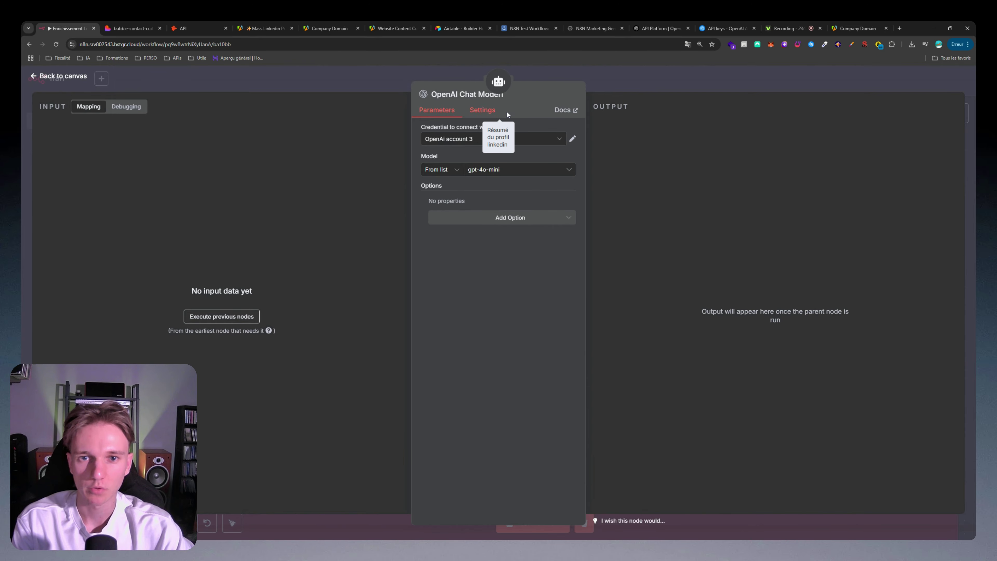
key("Escape")
double_click(514, 333)
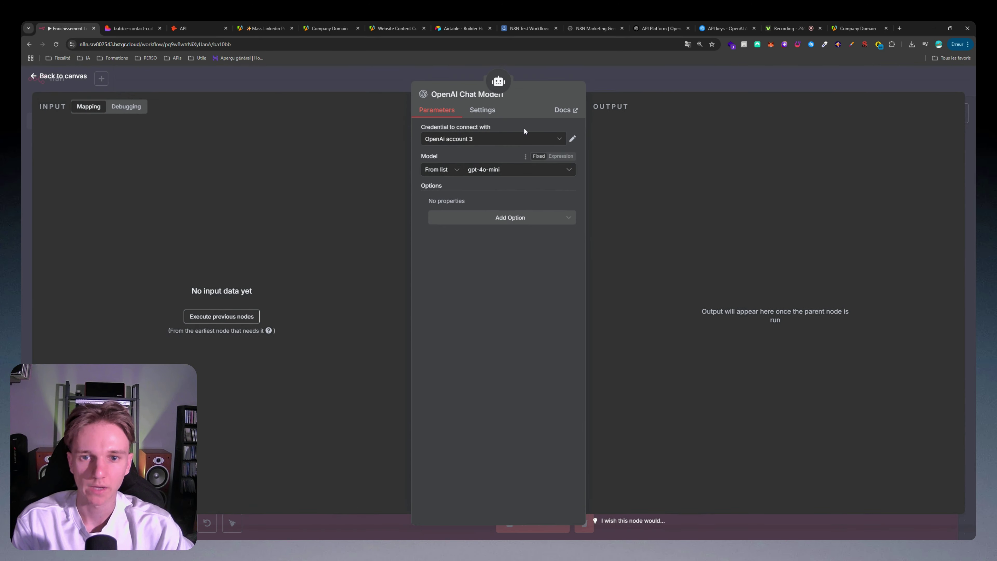
left_click(605, 76)
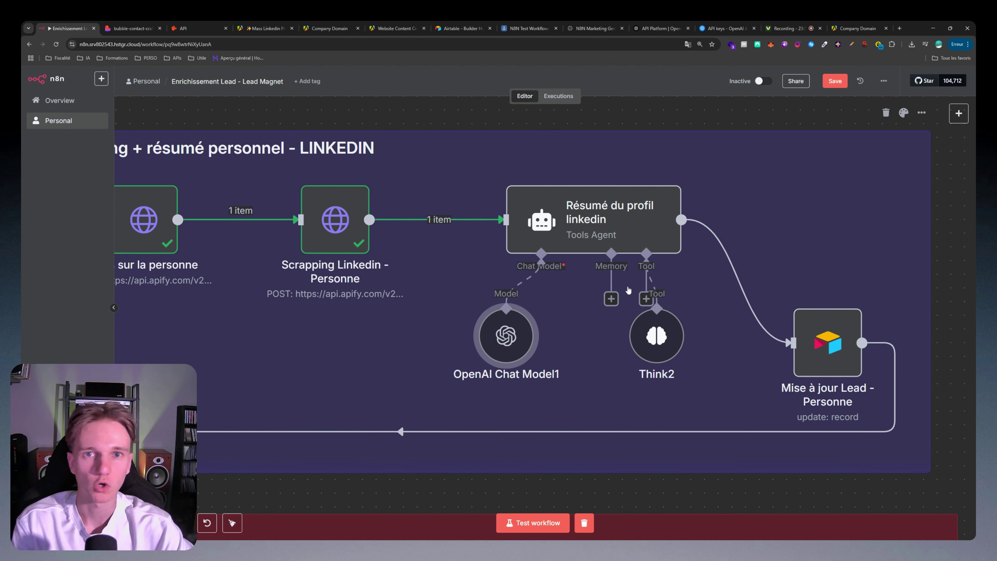
Step: Review the Think2 tool, then return to the LinkedIn summary agent's settings
left_click_drag(657, 361, 696, 358)
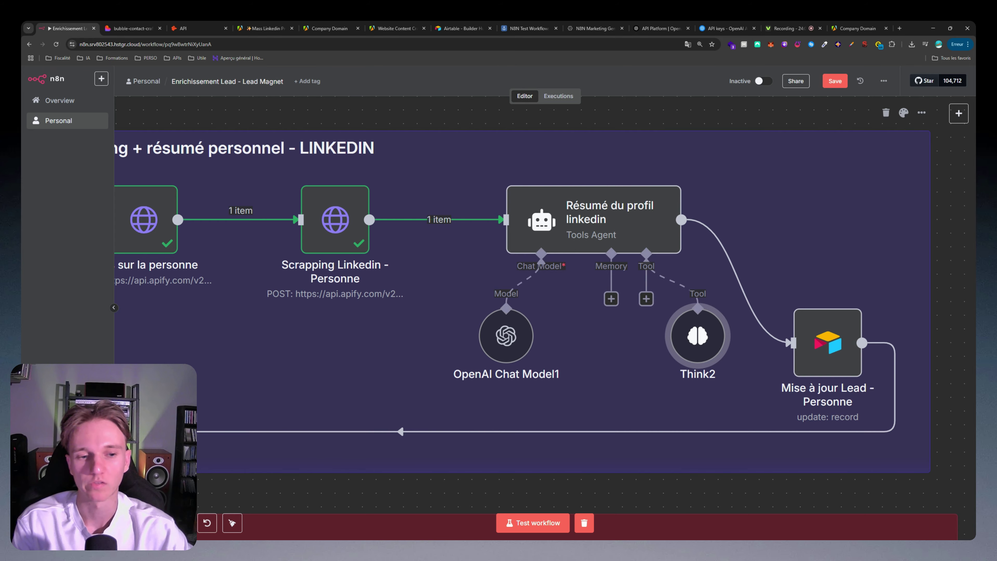
double_click(694, 338)
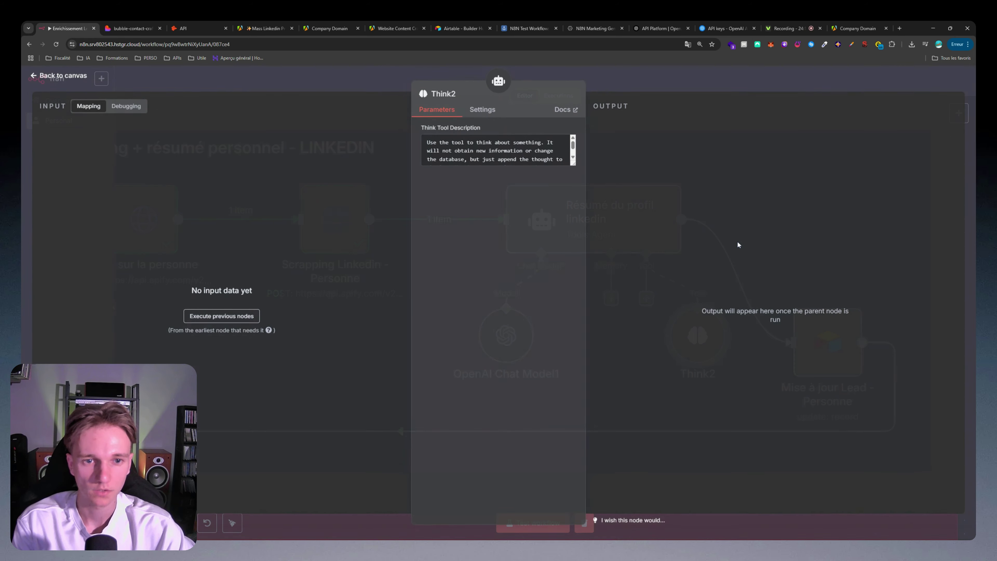
left_click(497, 81)
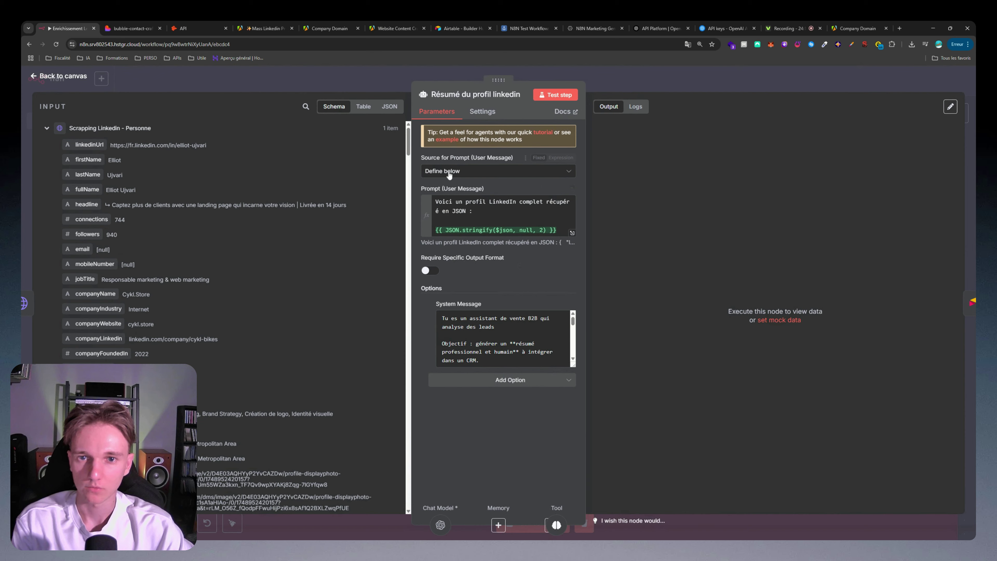
left_click(572, 233)
left_click_drag(377, 140, 400, 139)
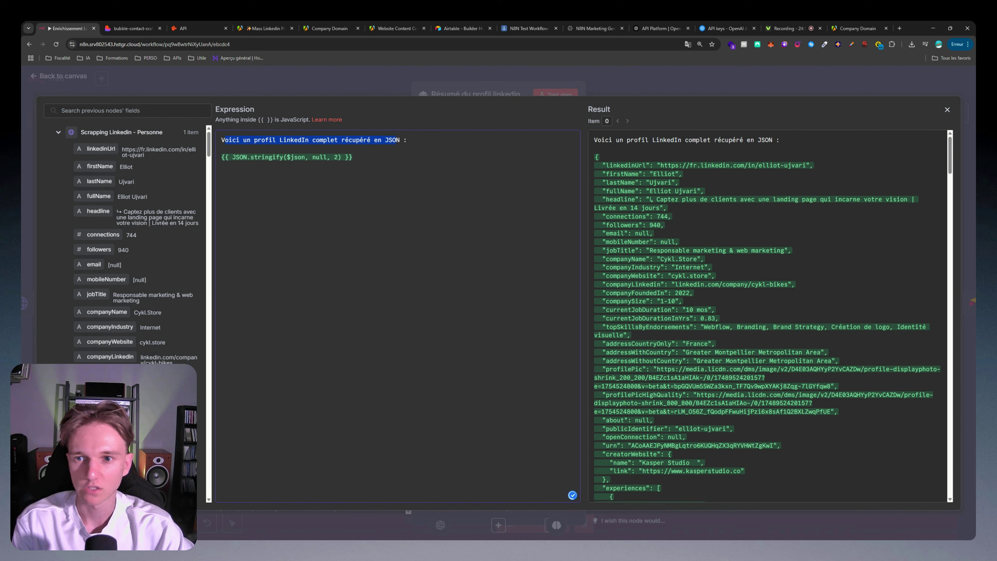
left_click(396, 157)
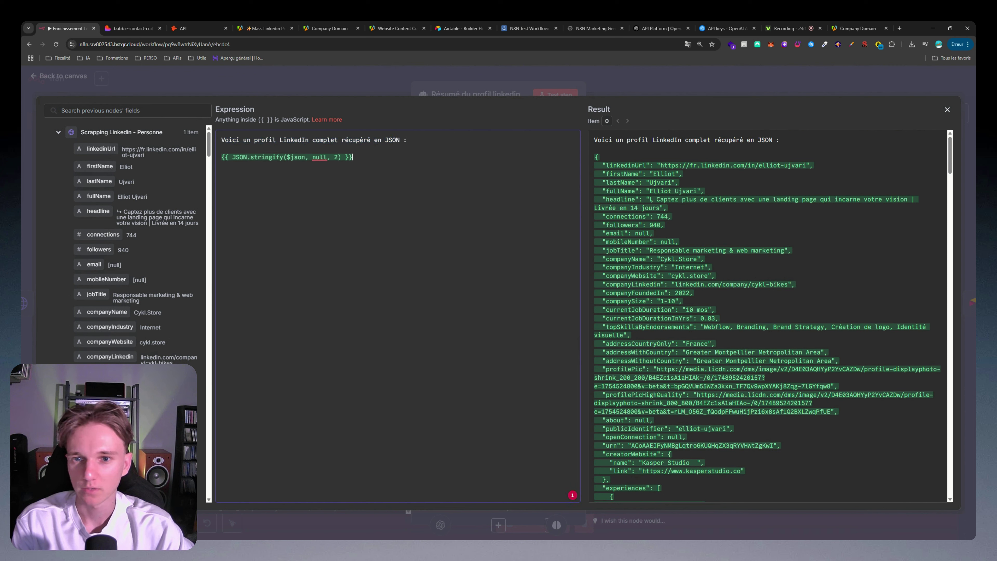
left_click_drag(222, 157, 333, 157)
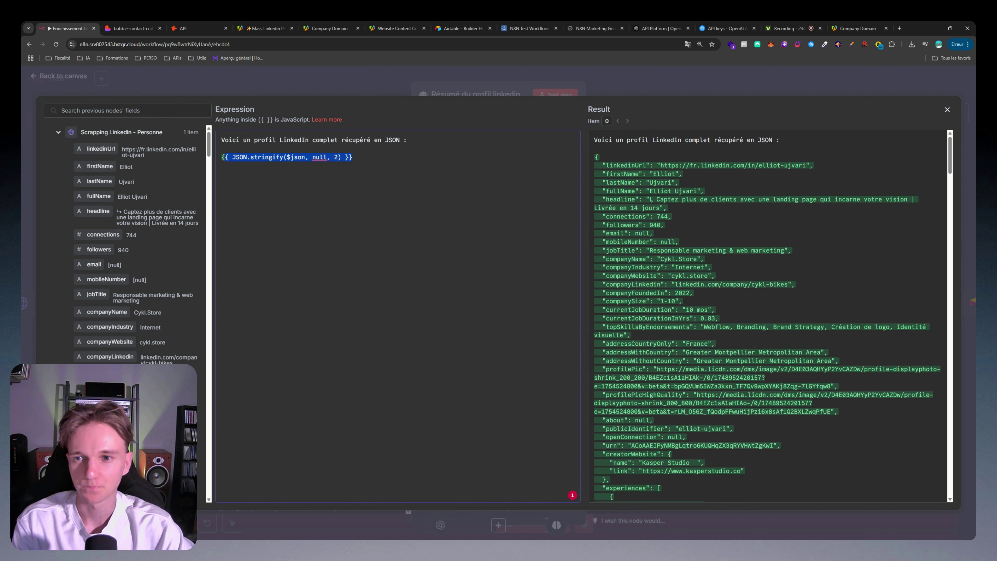
left_click(353, 157)
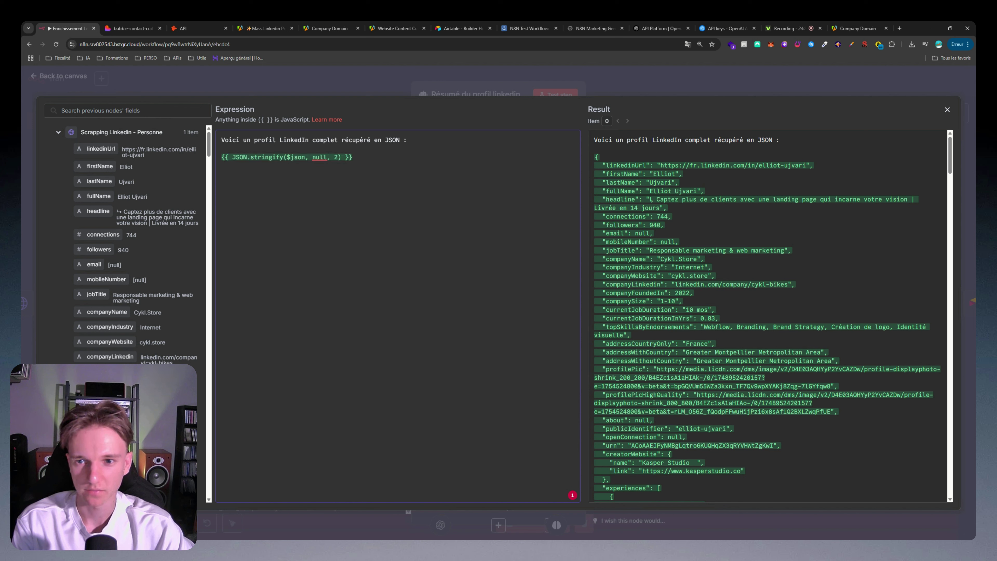
key("ctrl+shift+Left")
key("ctrl+shift+Left")
key("ctrl+shift+Left")
key("ctrl+shift+Left")
key("ctrl+shift+Left")
key("ctrl+shift+Left")
key("ctrl+shift+Left")
key("ctrl+shift+Left")
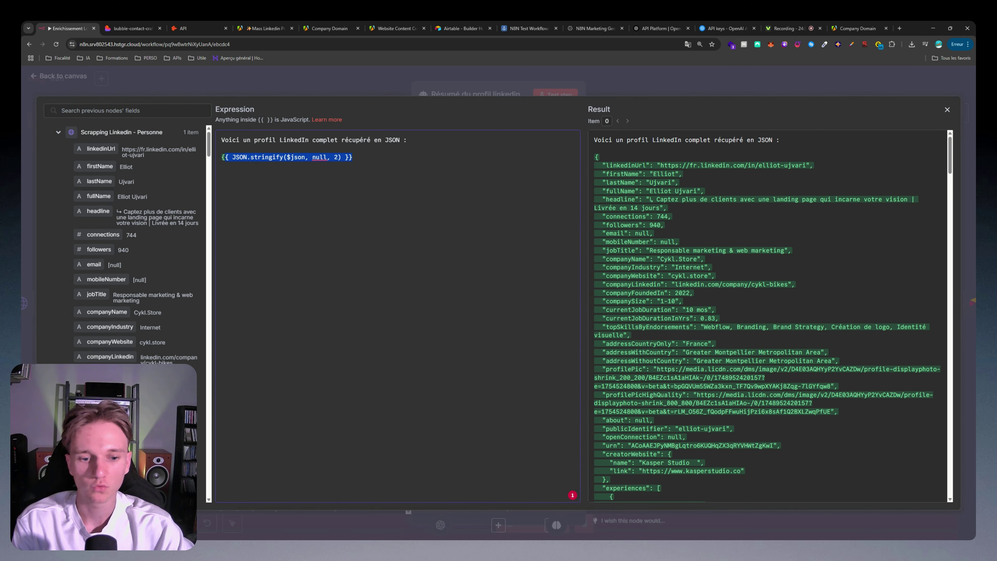
scroll(767, 314, "down", 20)
scroll(767, 314, "up", 4)
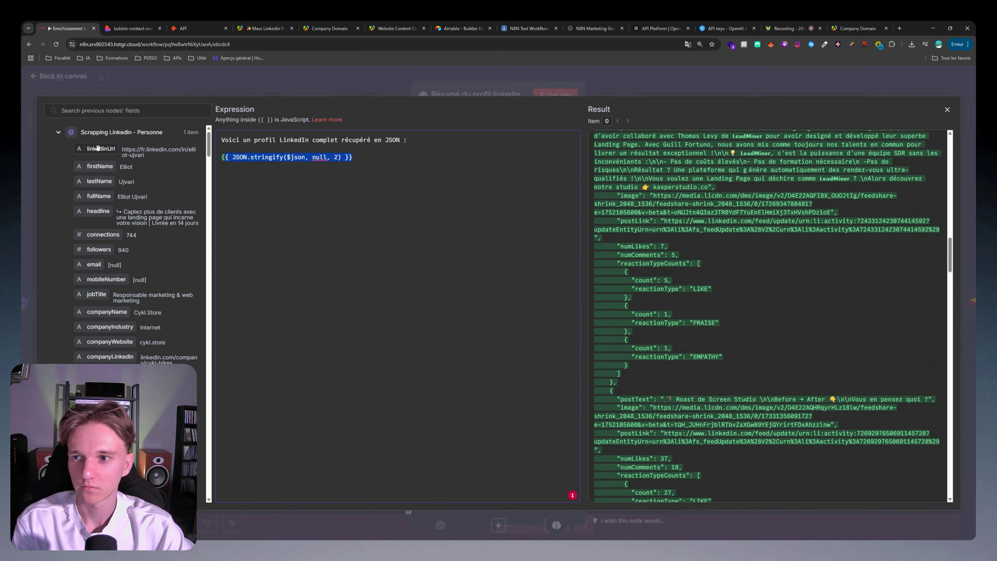
mouse_move(98, 148)
left_mouse_down()
mouse_move(253, 235)
mouse_move(84, 147)
left_mouse_up()
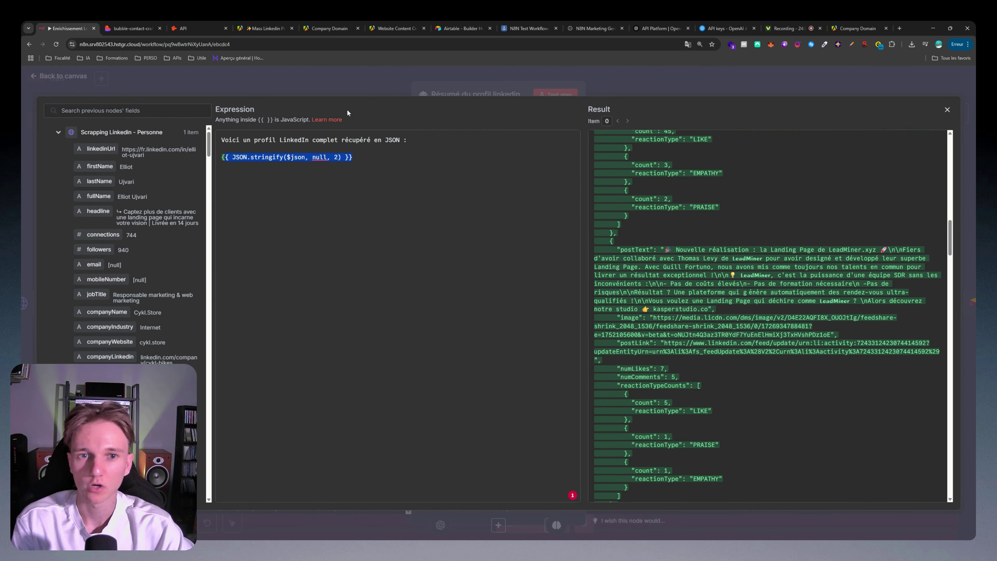
left_click(343, 94)
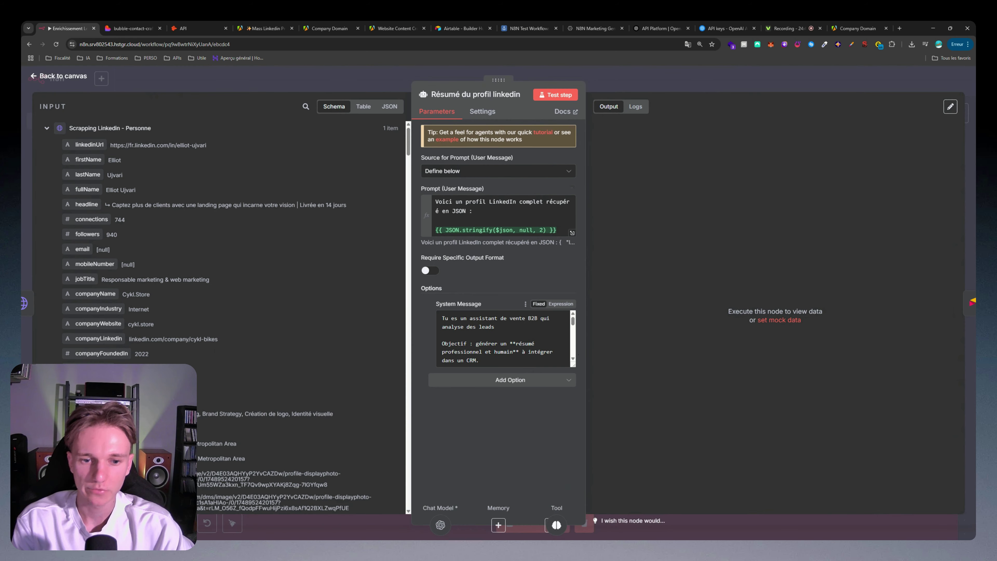
Step: Review the summary agent's System Message instructions and constraints in the expression editor
left_click(561, 304)
left_click(572, 363)
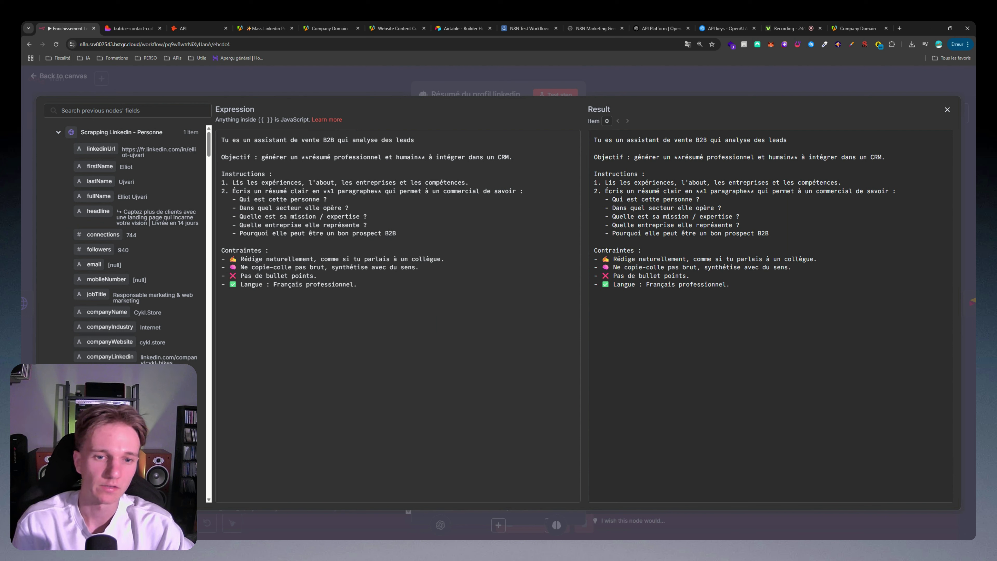
left_click_drag(265, 191, 357, 284)
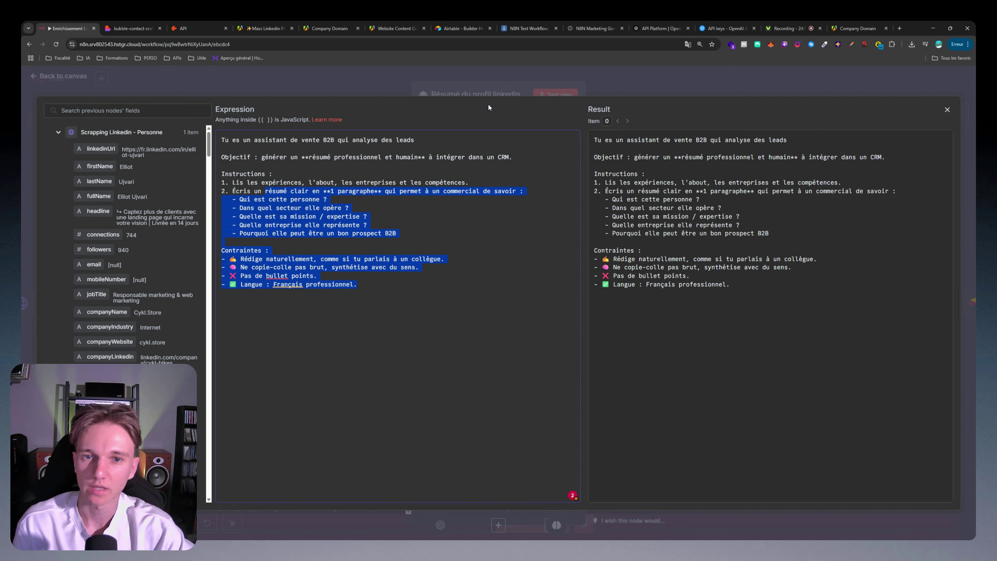
left_click(505, 82)
Step: Run the LinkedIn summary agent to generate the French one-paragraph profile summary
left_click(516, 74)
double_click(535, 212)
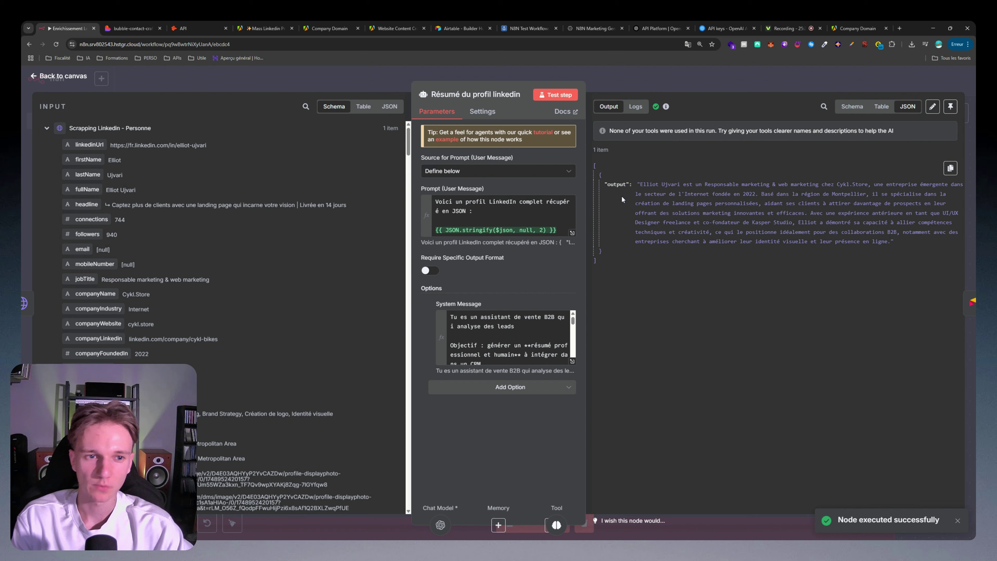
key("Escape")
double_click(676, 276)
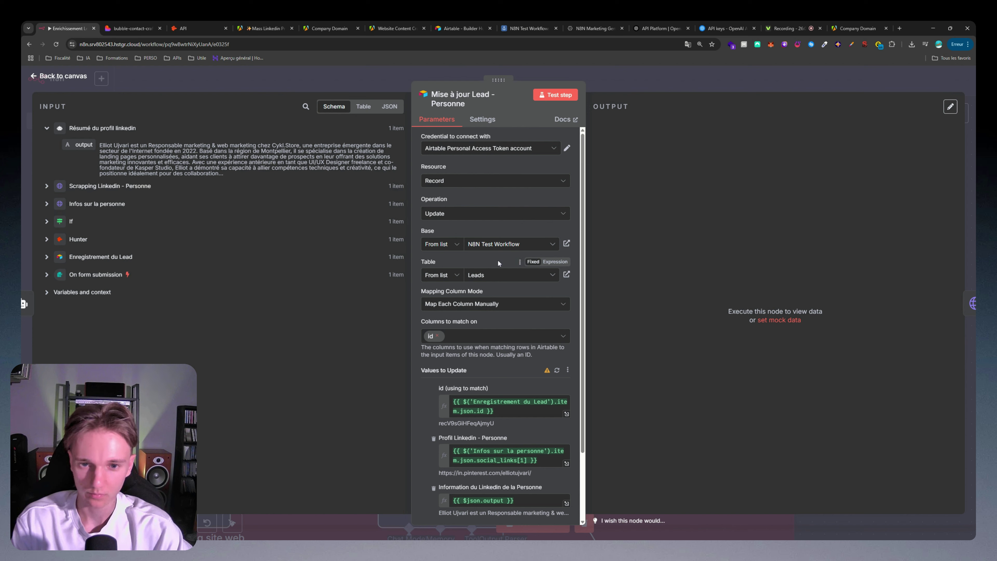
Step: Set the Profil Linkedin field to social_links[0] instead of social_links[1]
scroll(461, 280, "down", 2)
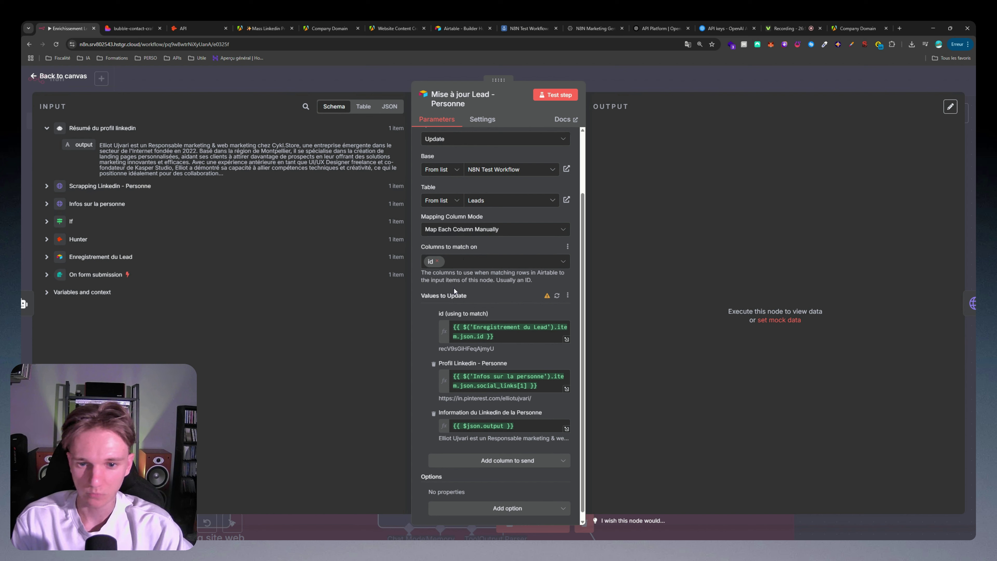
scroll(448, 293, "down", 1)
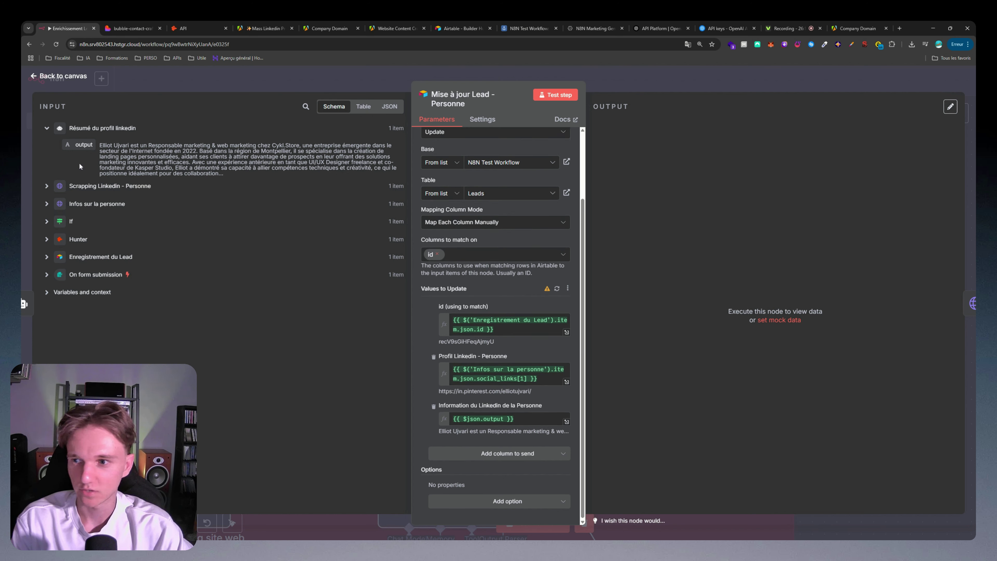
left_click(95, 258)
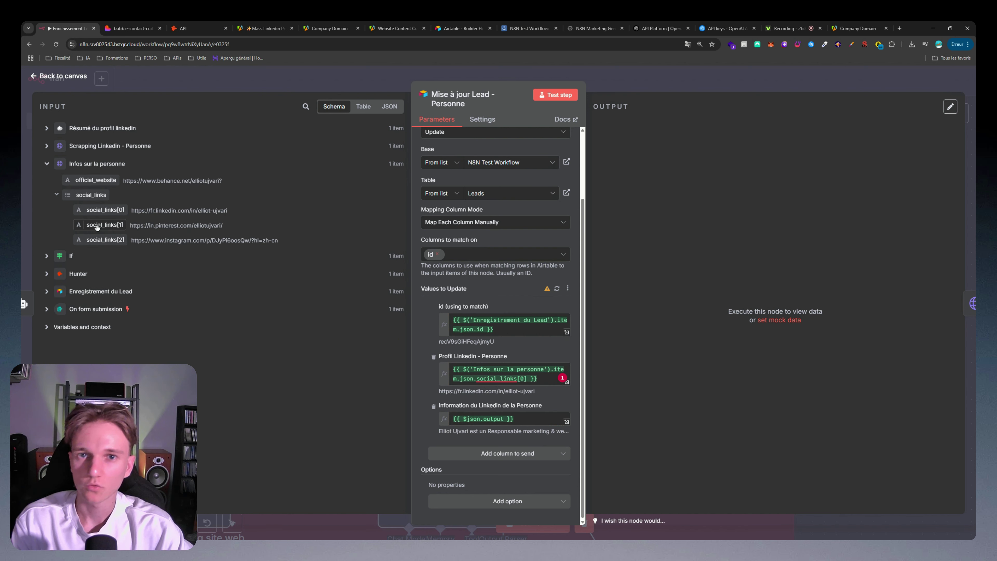
left_click_drag(71, 164, 128, 171)
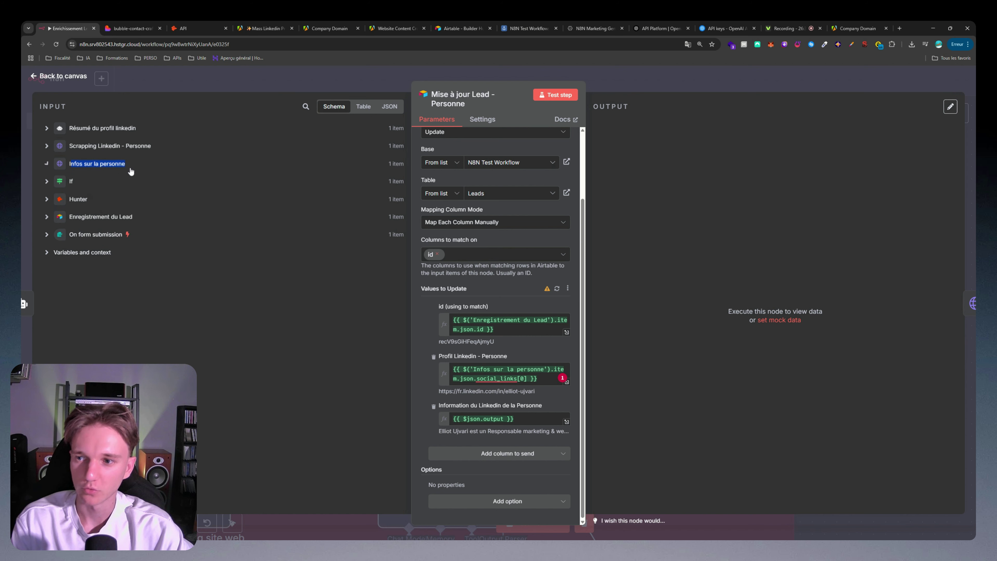
left_click_drag(105, 210, 408, 393)
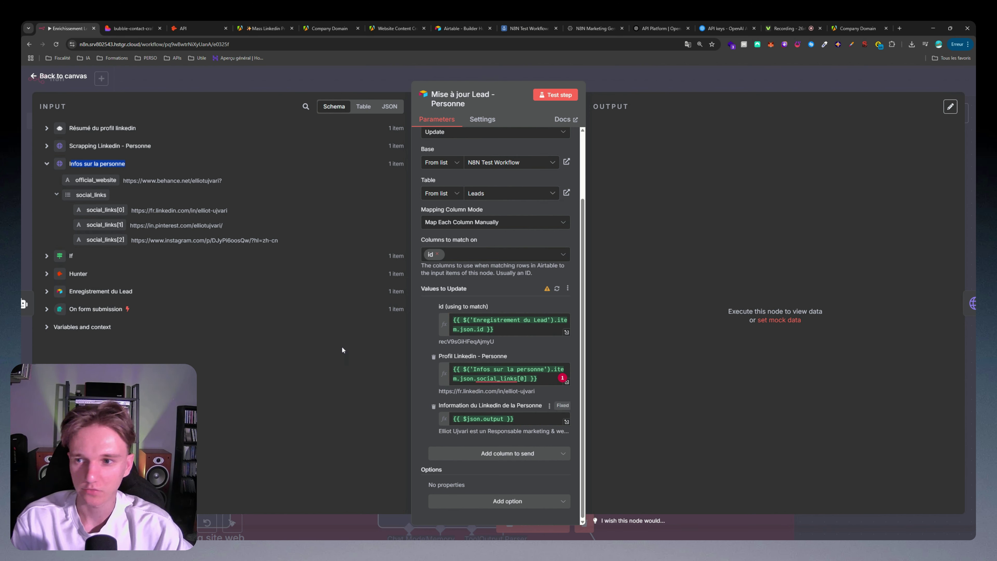
left_click(48, 164)
Step: Map the LinkedIn summary output into the lead record and test the Airtable update
left_click(46, 129)
left_click_drag(83, 145, 350, 397)
left_click(553, 99)
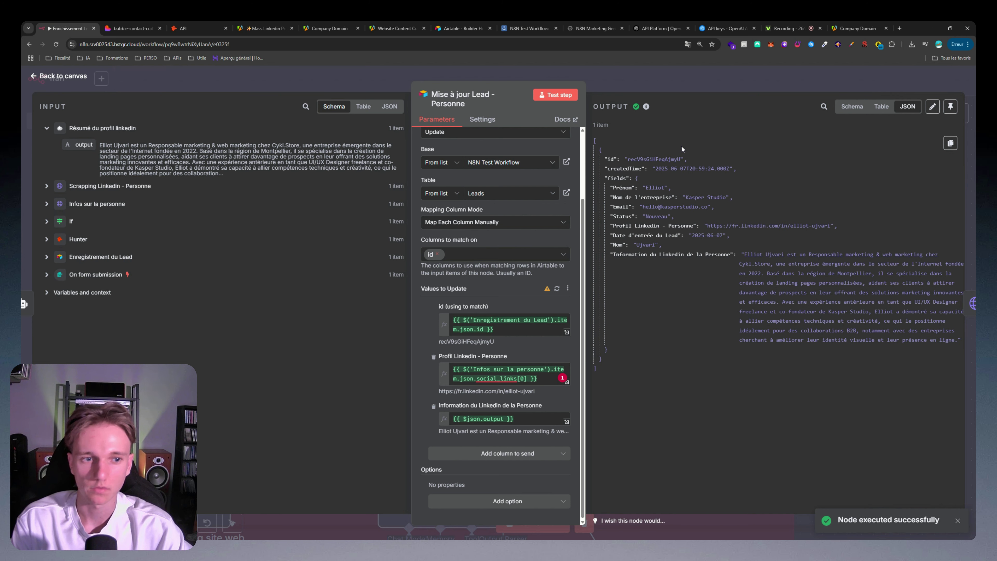
key("Escape")
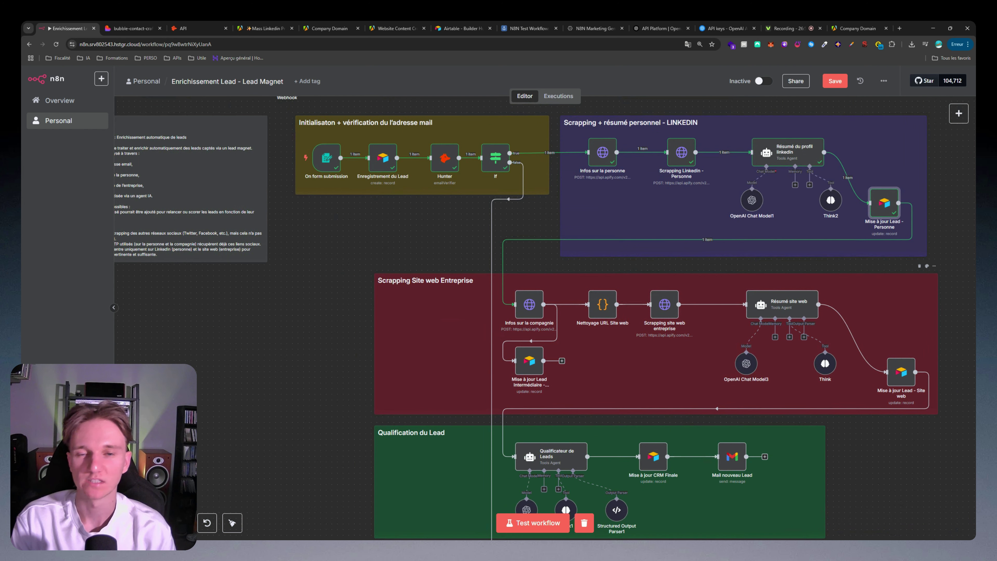
Step: Move to the Scrapping Site web Entreprise group and open the Infos sur la compagnie request
scroll(461, 321, "up", 2)
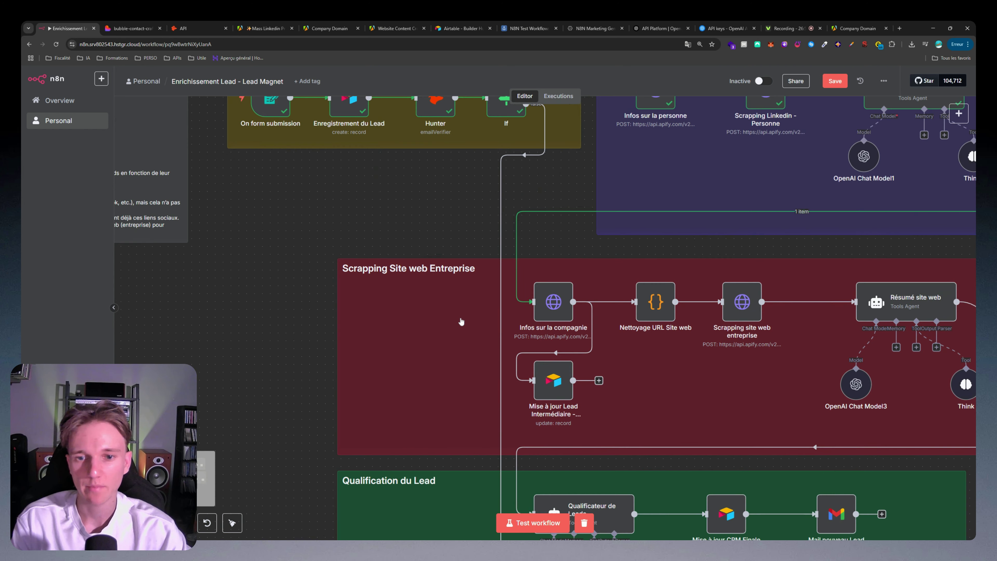
scroll(393, 306, "right", 3)
scroll(339, 291, "up", 1)
scroll(339, 288, "right", 3)
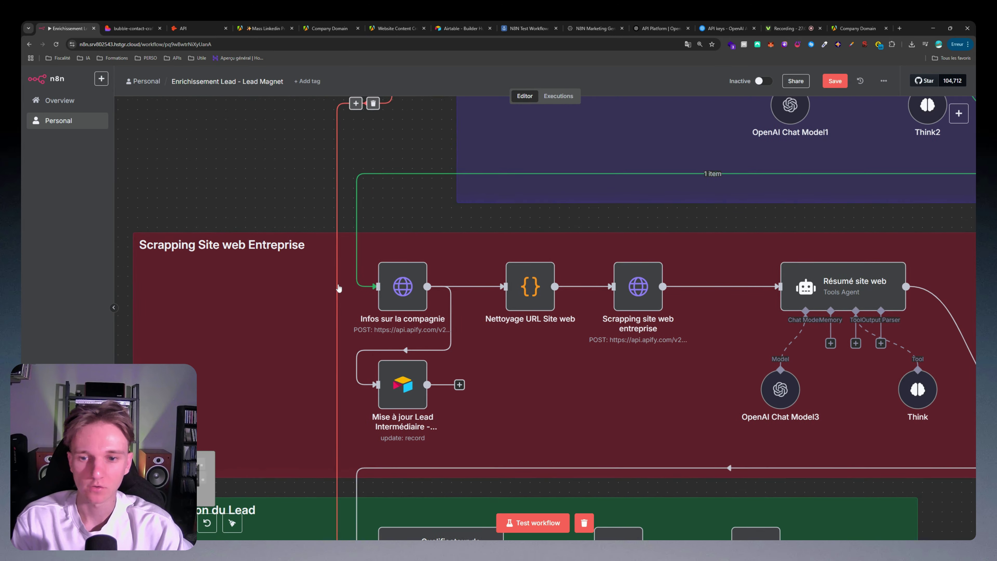
scroll(339, 288, "left", 2)
double_click(459, 275)
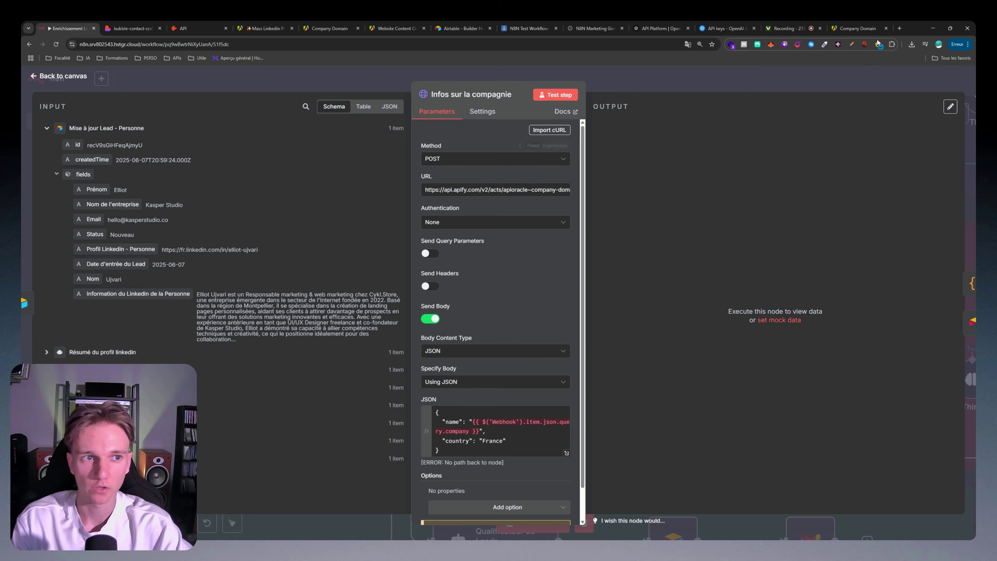
Step: Replace the JSON body's name expression with the On form submission Entreprise field
left_click(857, 29)
left_click(257, 184)
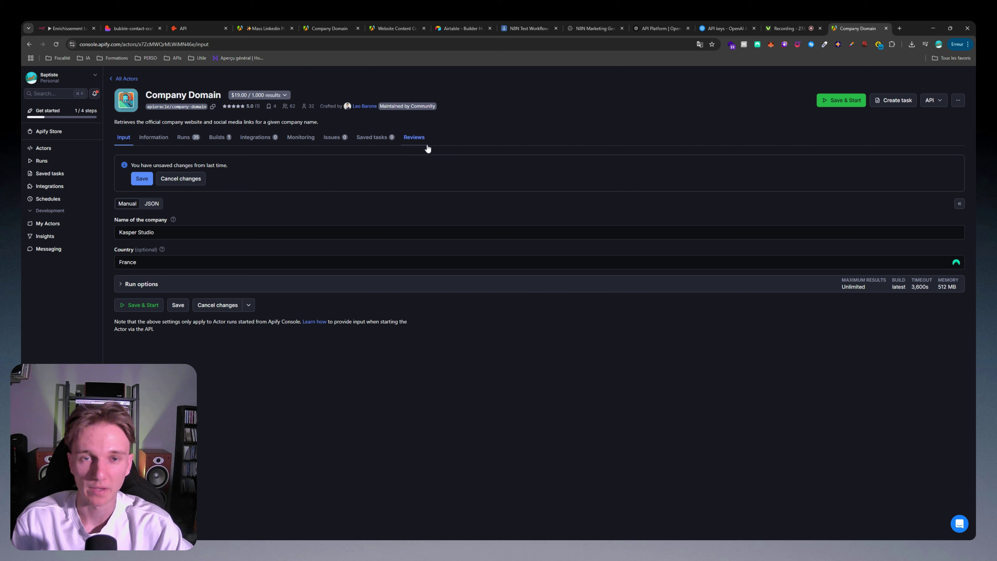
left_click(67, 29)
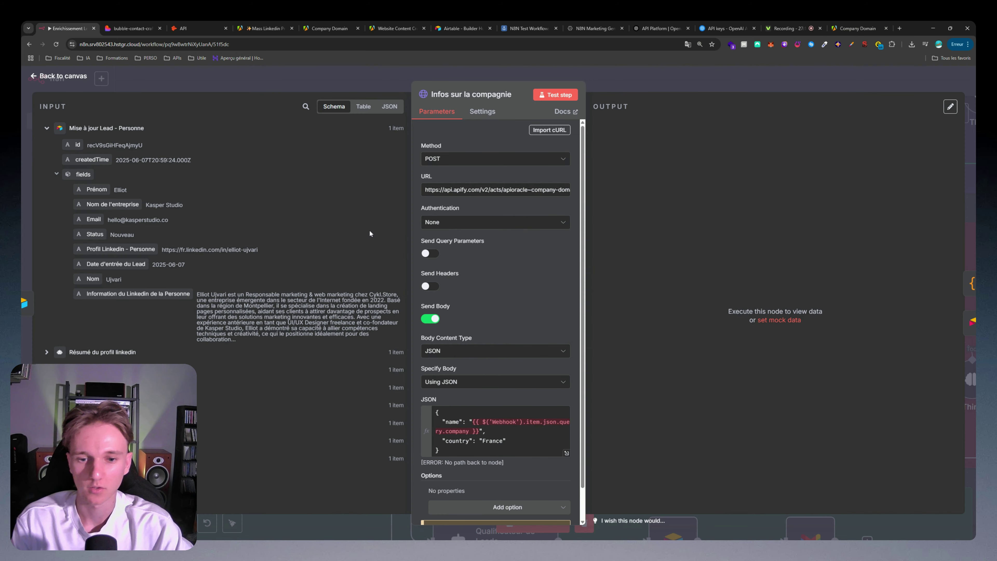
left_click(473, 421)
left_click_drag(473, 422, 477, 431)
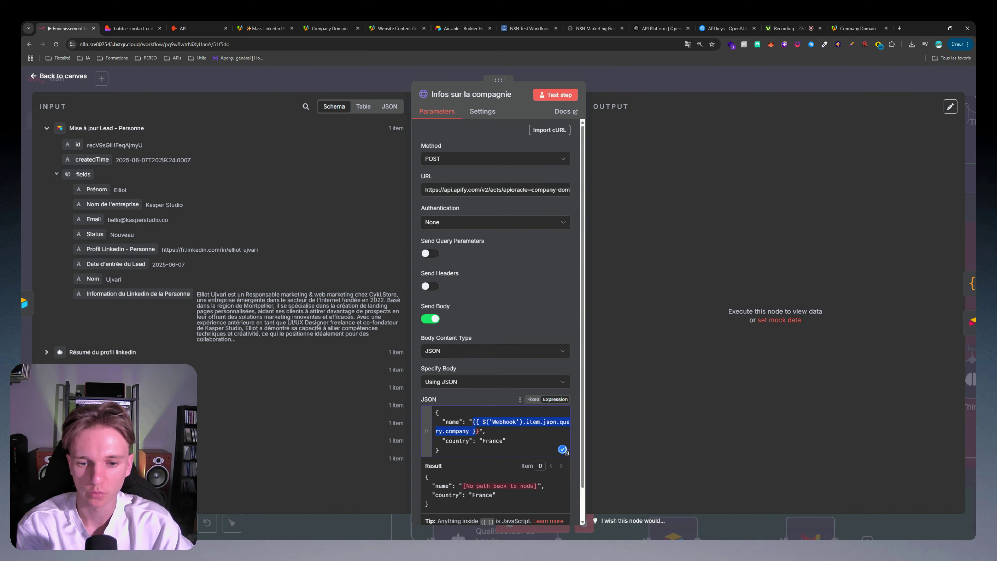
key("BackSpace")
left_click(61, 134)
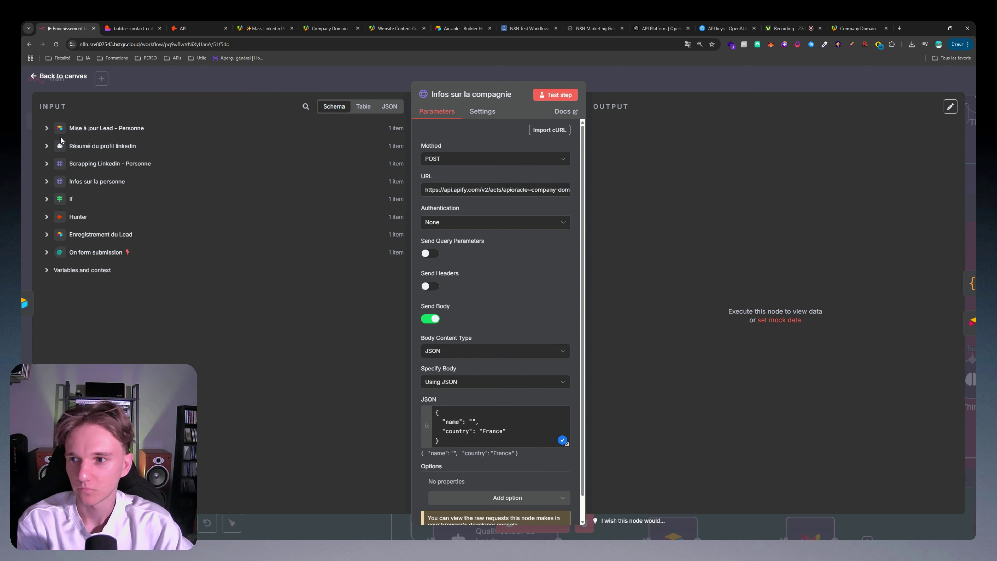
left_click(47, 254)
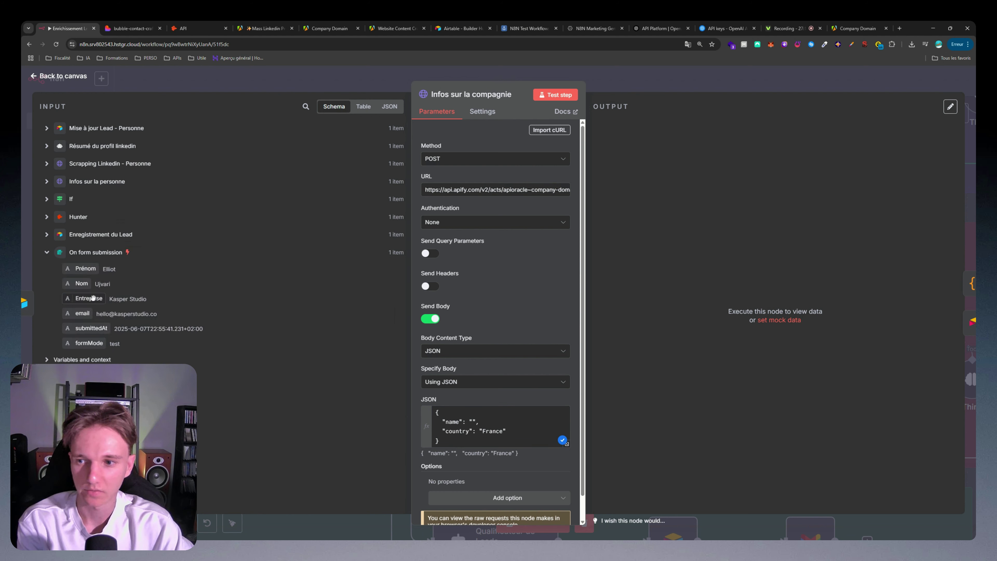
left_click_drag(93, 297, 473, 422)
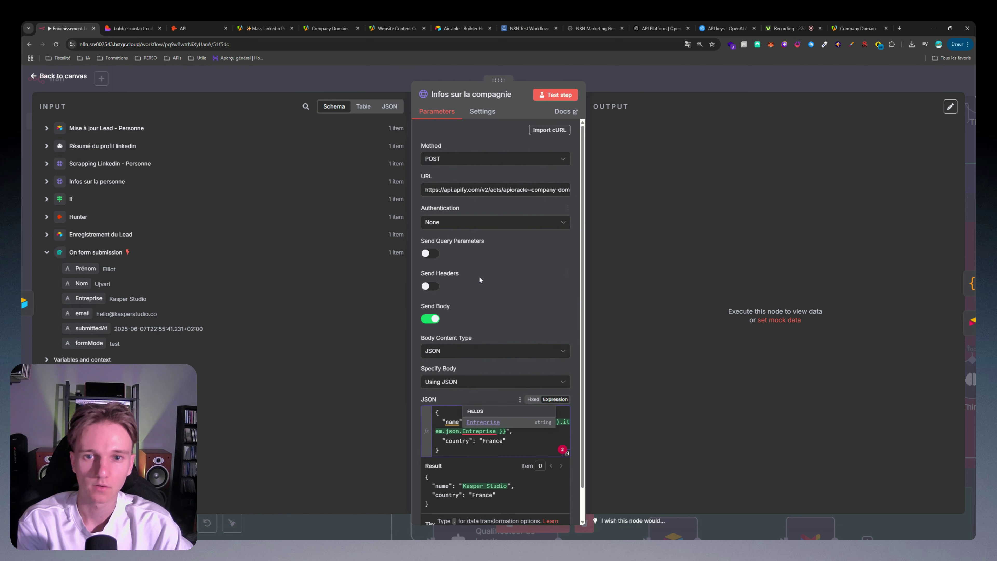
Step: Run Infos sur la compagnie and check the returned official website URL
double_click(474, 190)
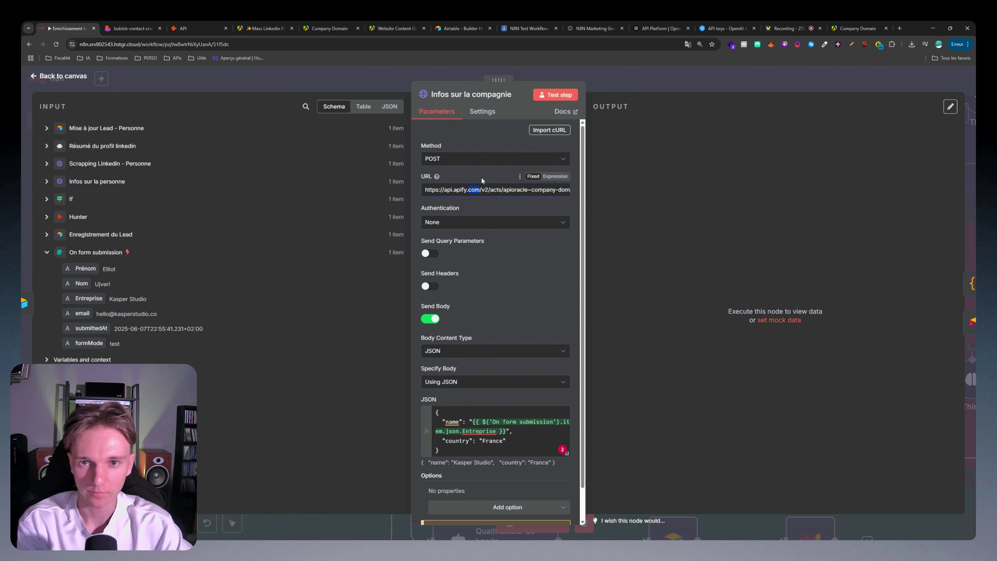
scroll(461, 324, "down", 2)
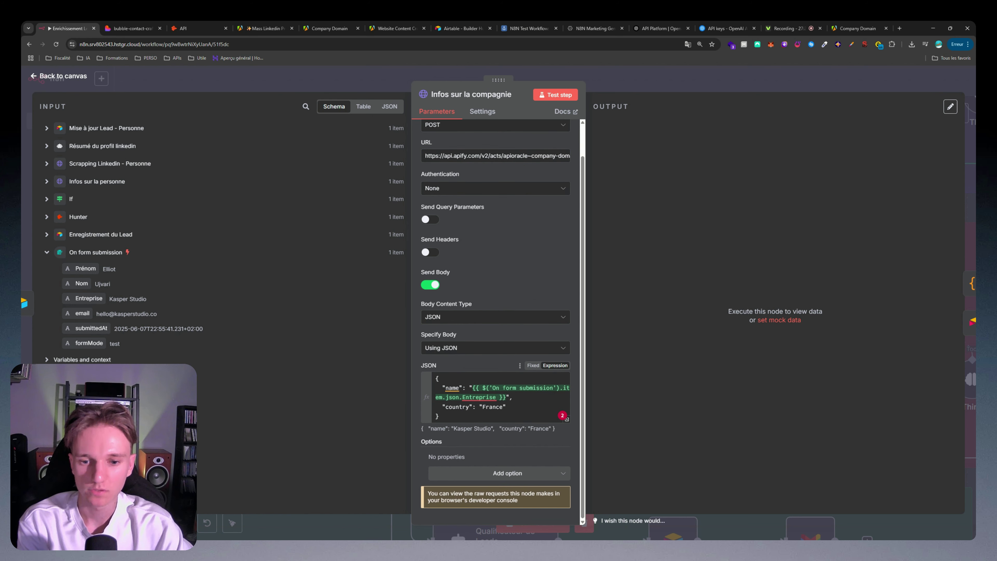
left_click_drag(448, 416, 472, 336)
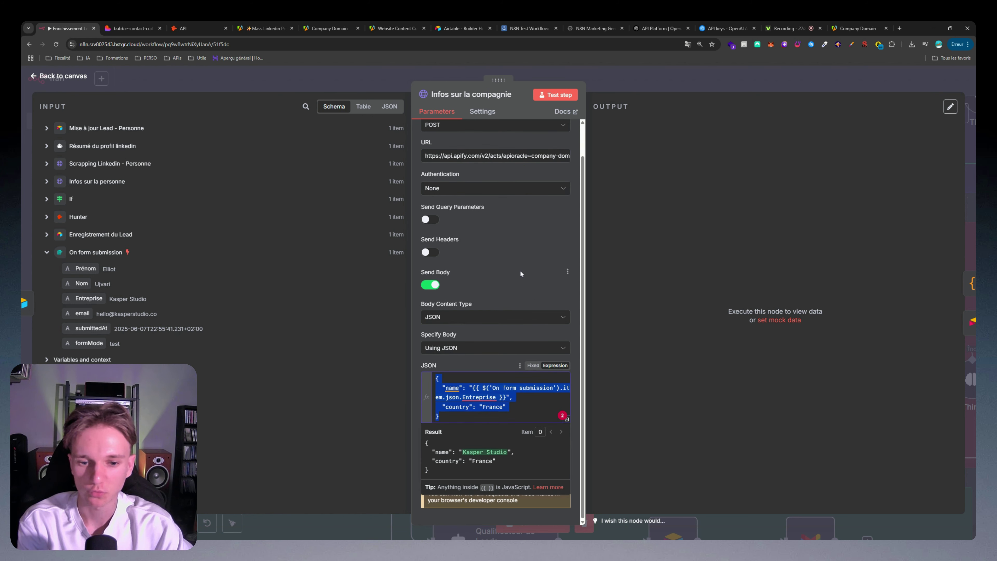
left_click(554, 95)
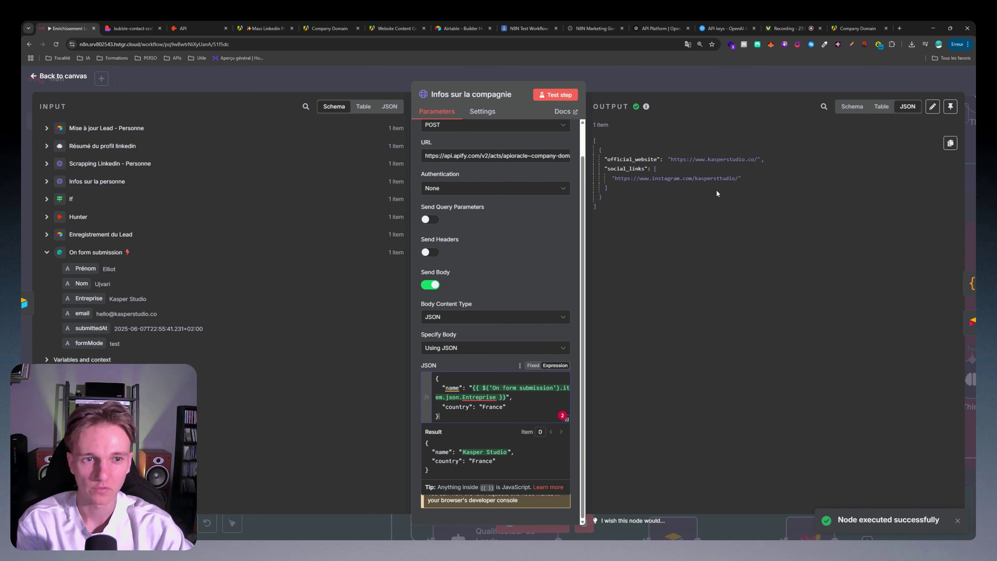
left_click(691, 179)
left_click_drag(673, 159, 756, 159)
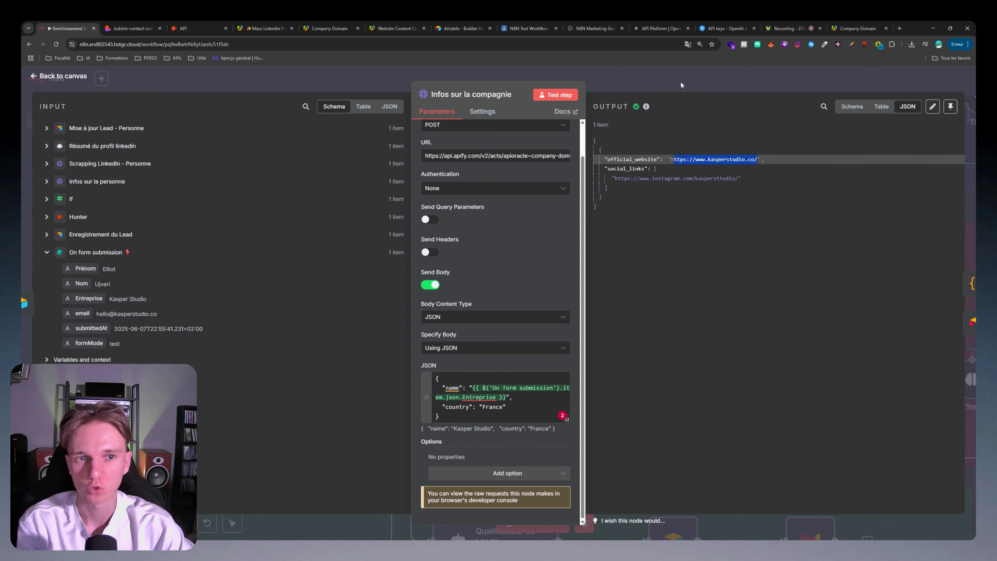
left_click(680, 74)
scroll(689, 361, "down", 1)
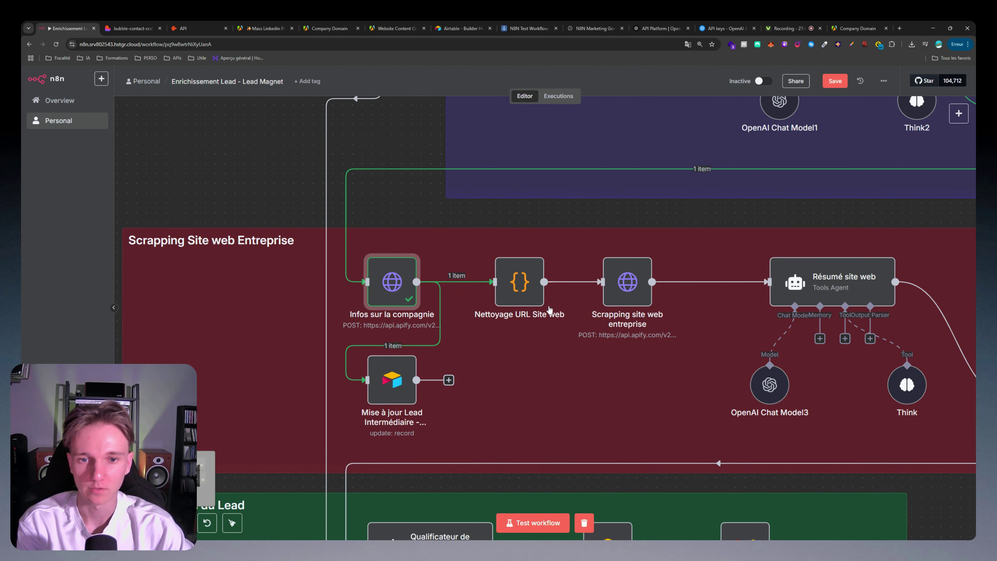
double_click(516, 283)
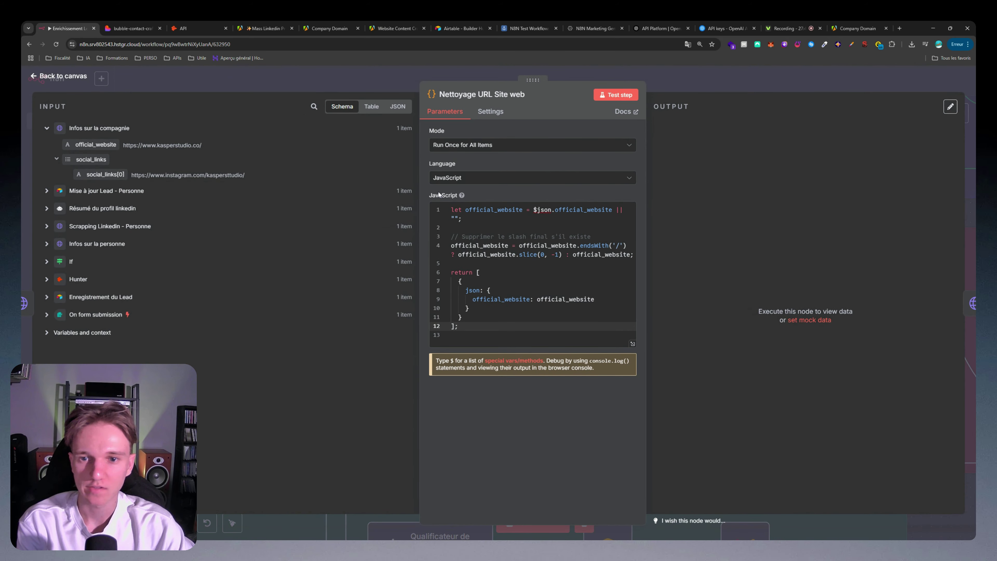
left_click_drag(420, 182, 350, 181)
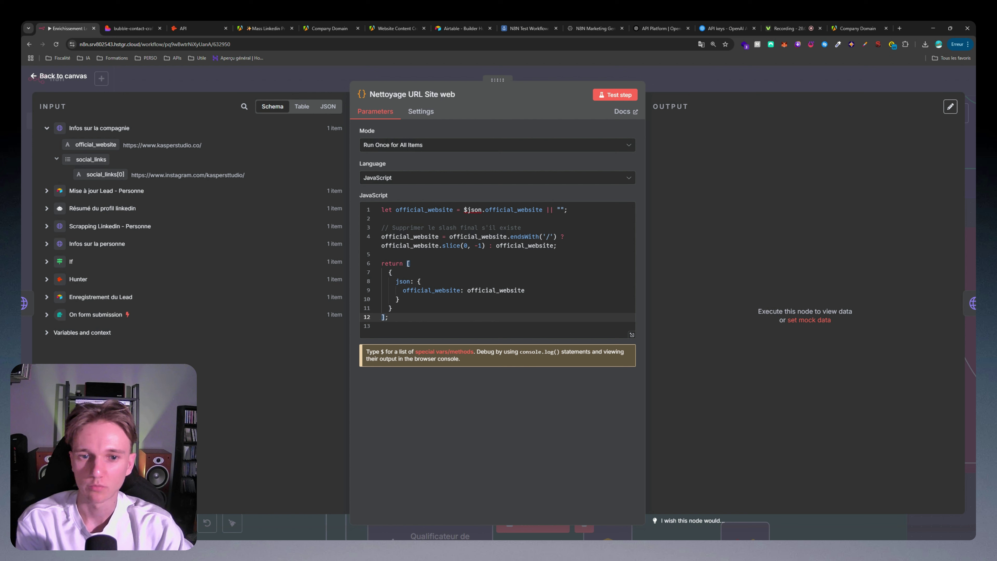
key("ctrl+shift+Home")
left_click(615, 95)
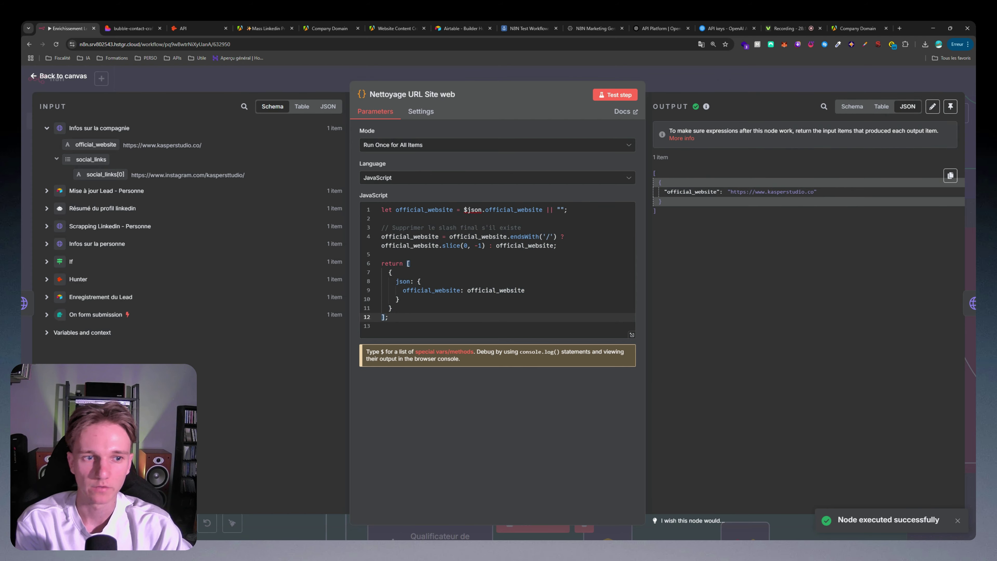
key("Escape")
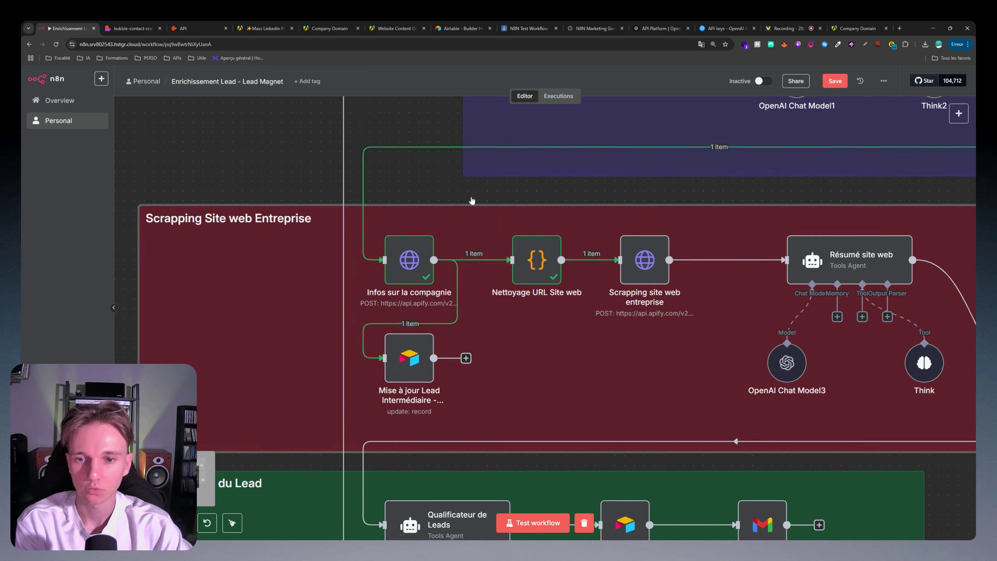
Step: Test-run the Mise à jour Lead Intermédiaire - Compagnie Airtable update
double_click(412, 253)
key("Escape")
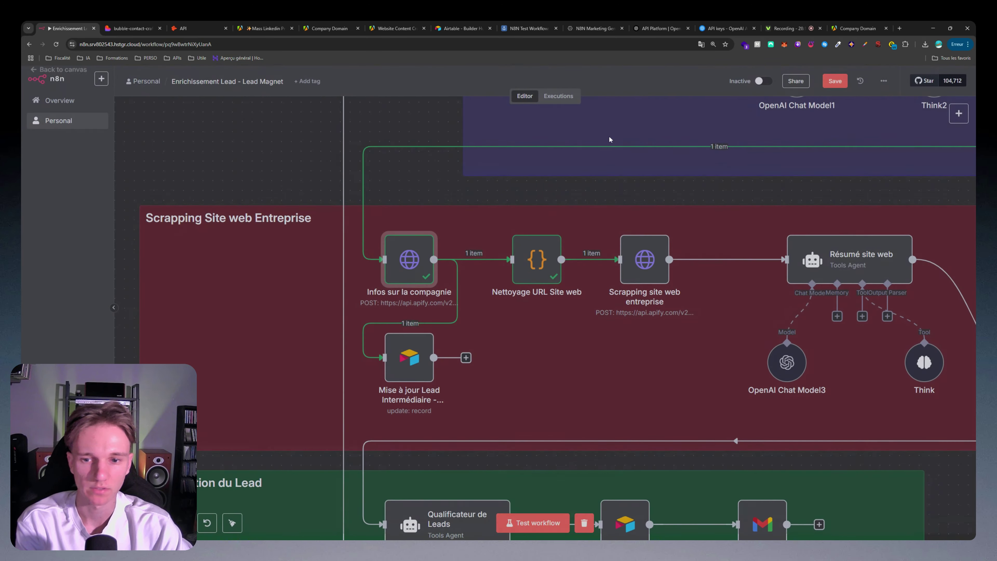
double_click(408, 360)
scroll(499, 345, "down", 1)
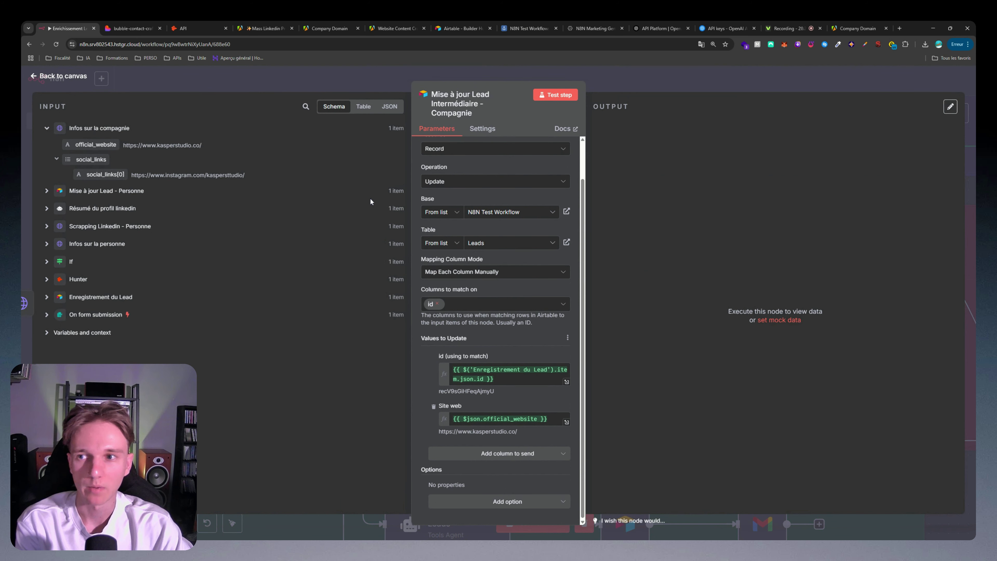
left_click(564, 99)
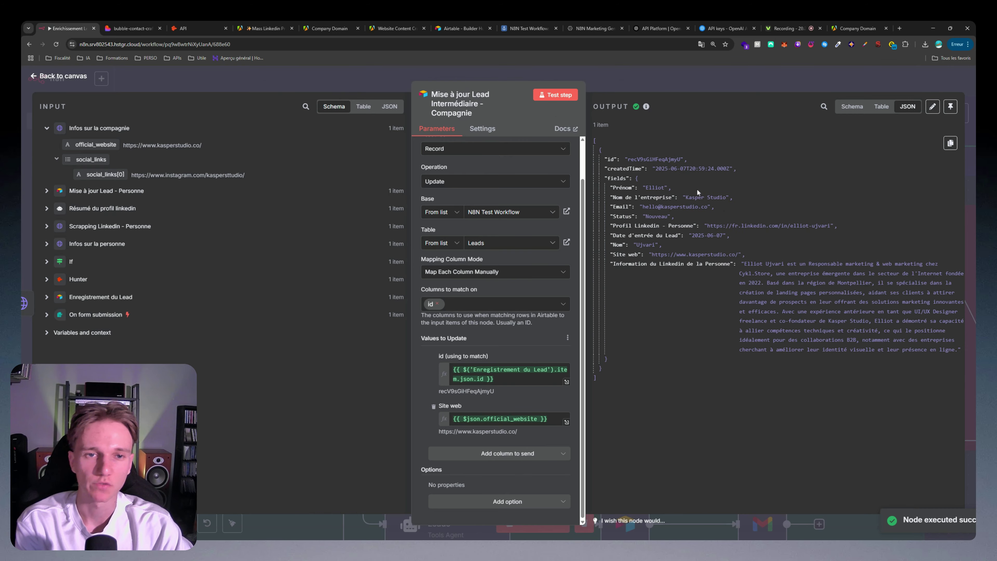
left_click(664, 74)
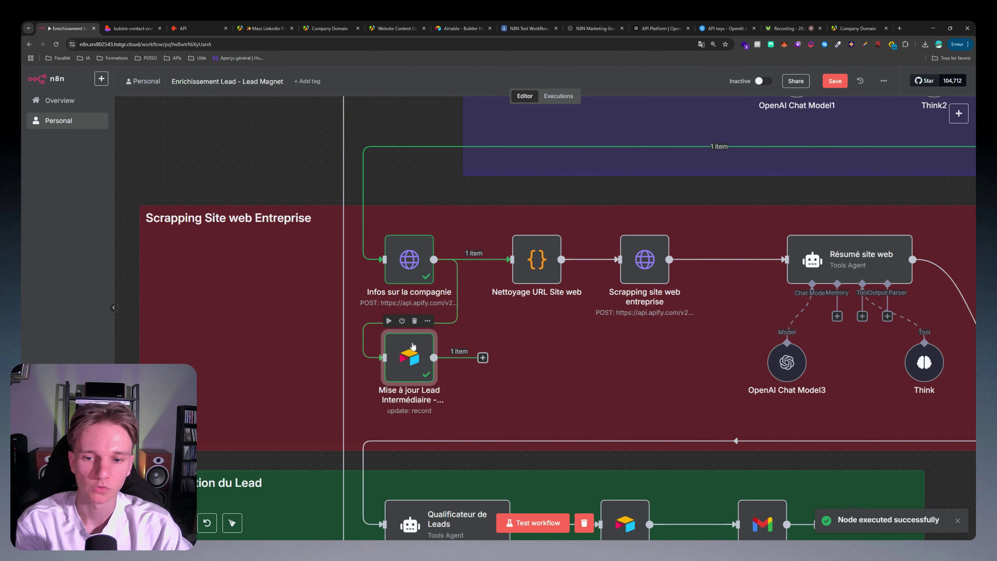
double_click(411, 356)
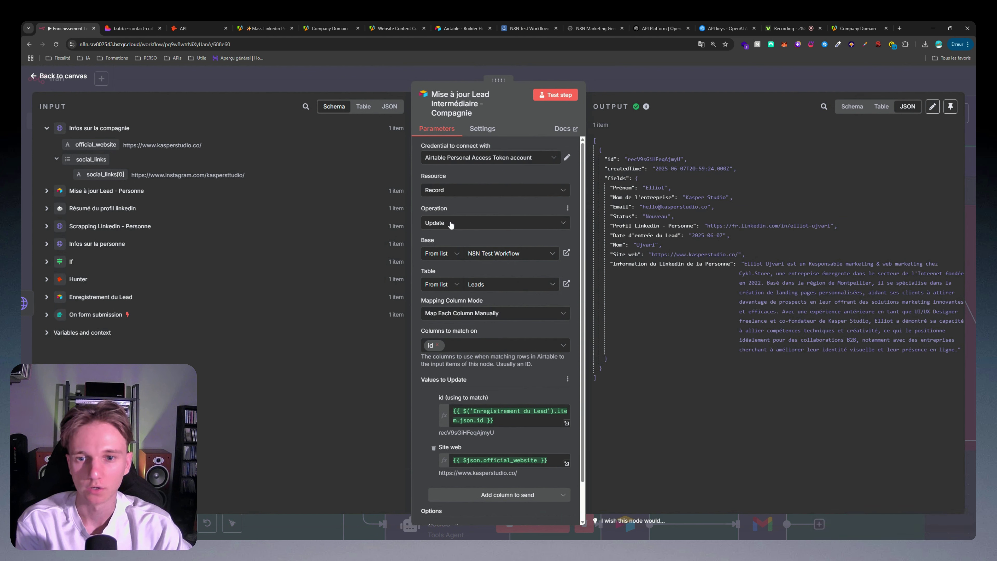
scroll(469, 214, "down", 1)
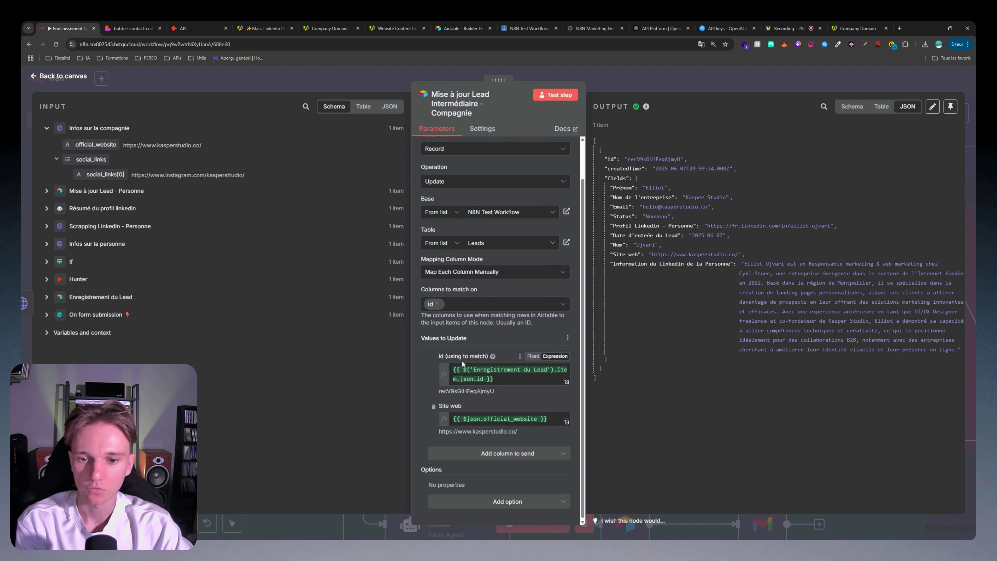
left_click(83, 297)
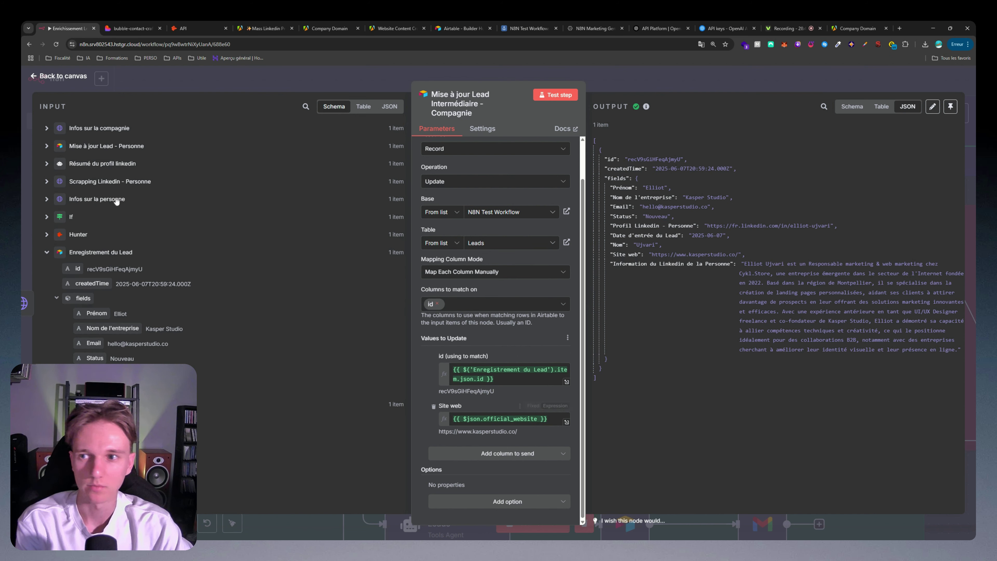
left_click(46, 252)
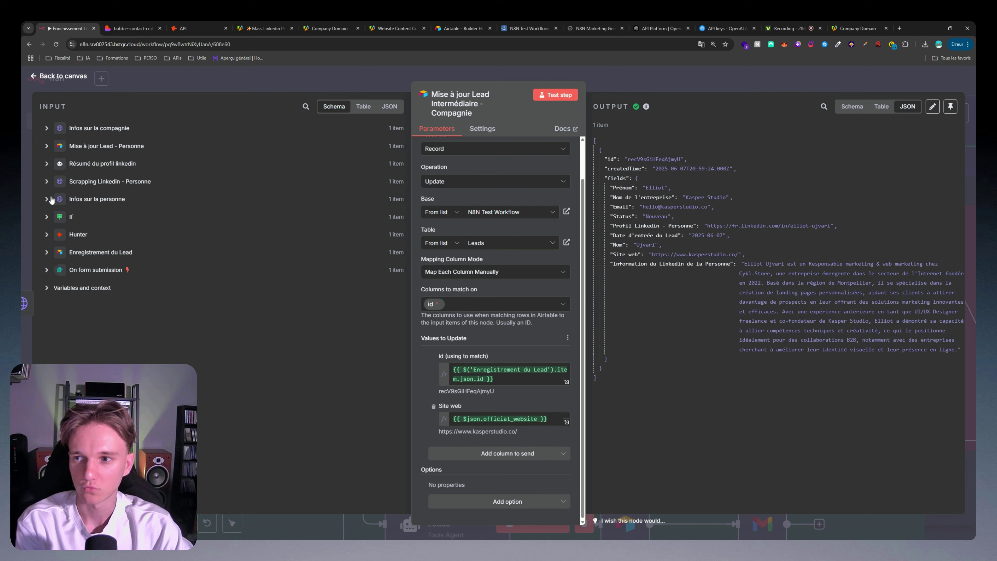
left_click(52, 200)
left_click(49, 200)
left_click(46, 128)
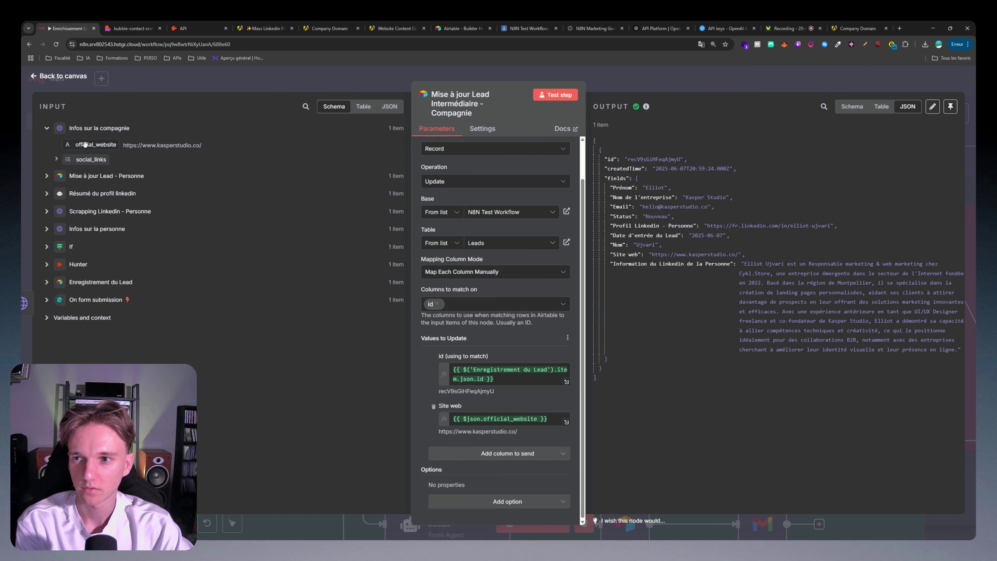
mouse_move(99, 145)
left_mouse_down()
mouse_move(495, 401)
mouse_move(124, 149)
mouse_move(99, 149)
left_mouse_up()
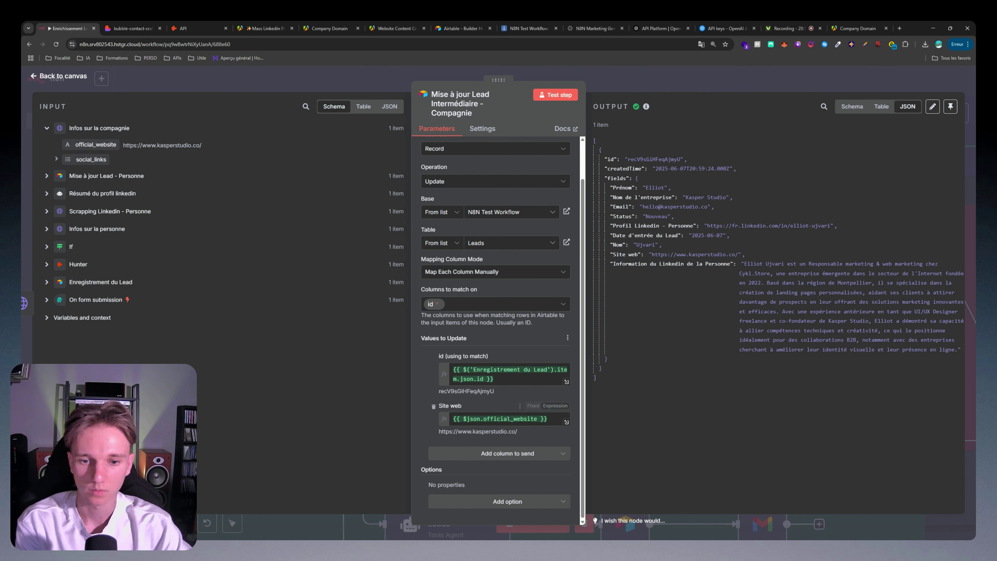
left_click_drag(509, 432, 516, 431)
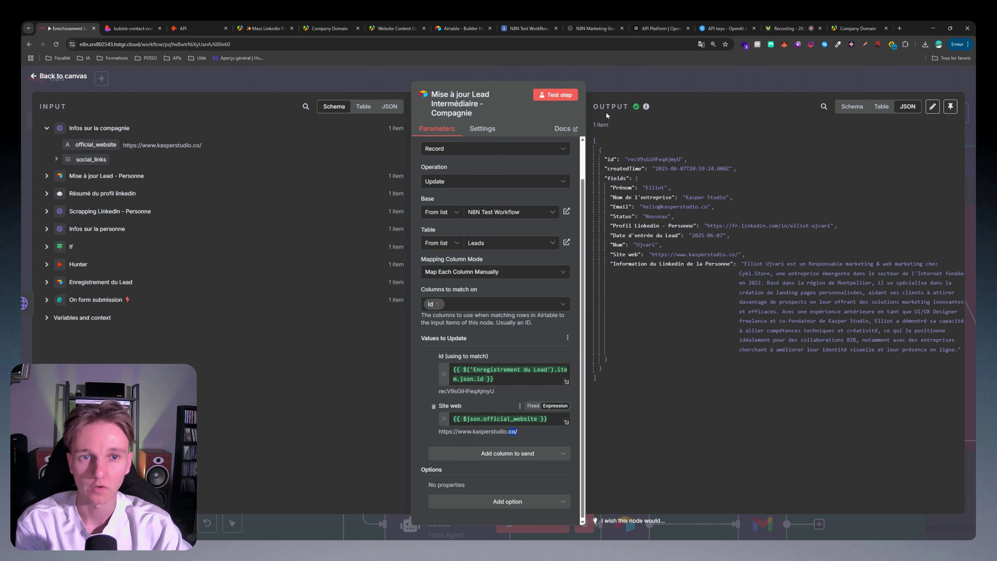
left_click(620, 70)
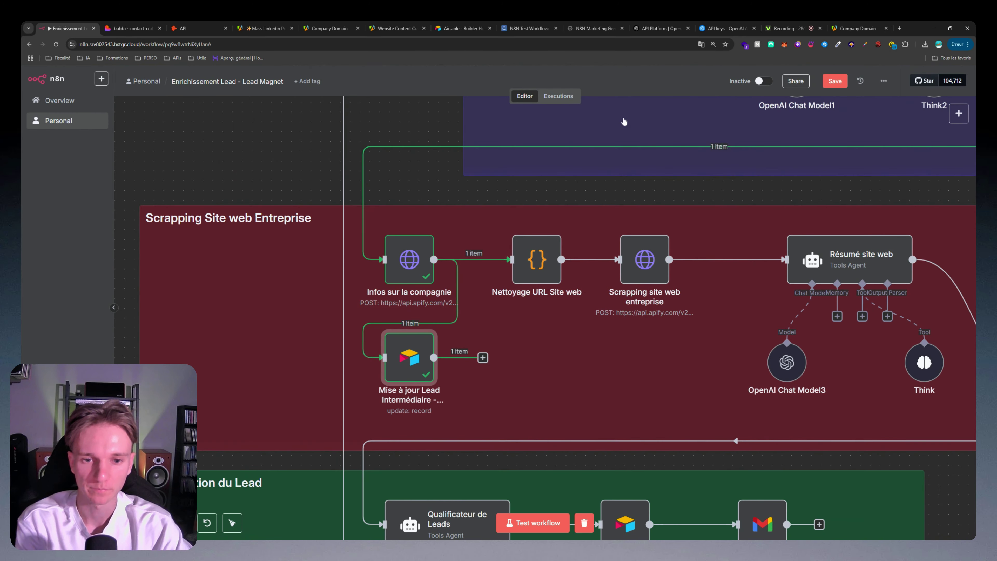
Step: View the Scrapping site web entreprise node's output, then switch to the Website Content Crawler tab in Apify
scroll(498, 294, "right", 5)
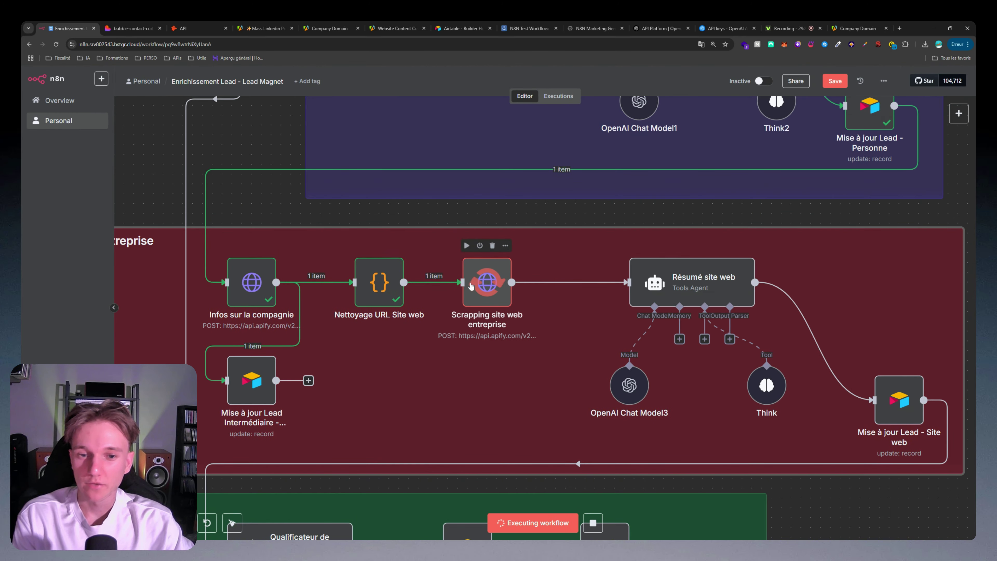
double_click(489, 297)
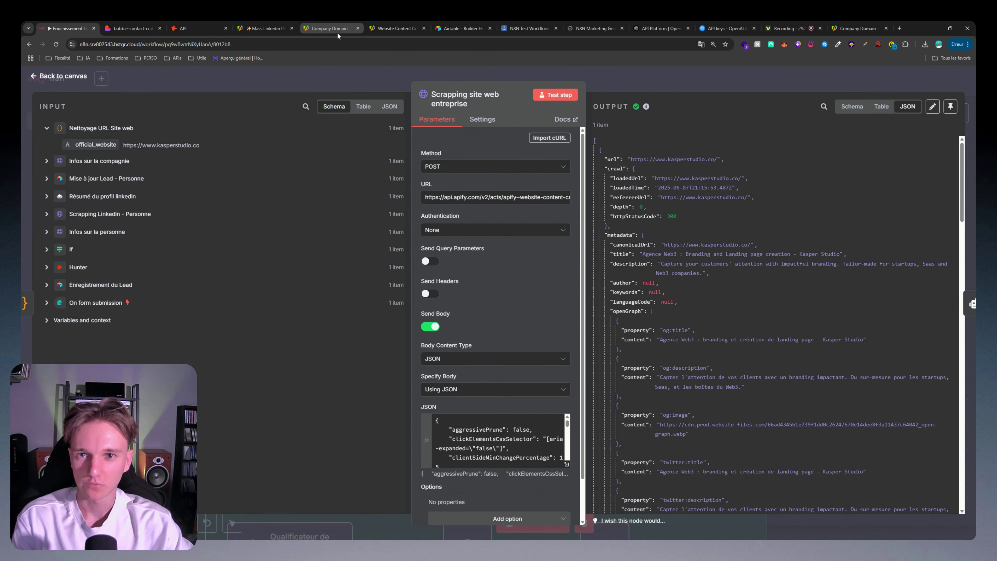
left_click(389, 29)
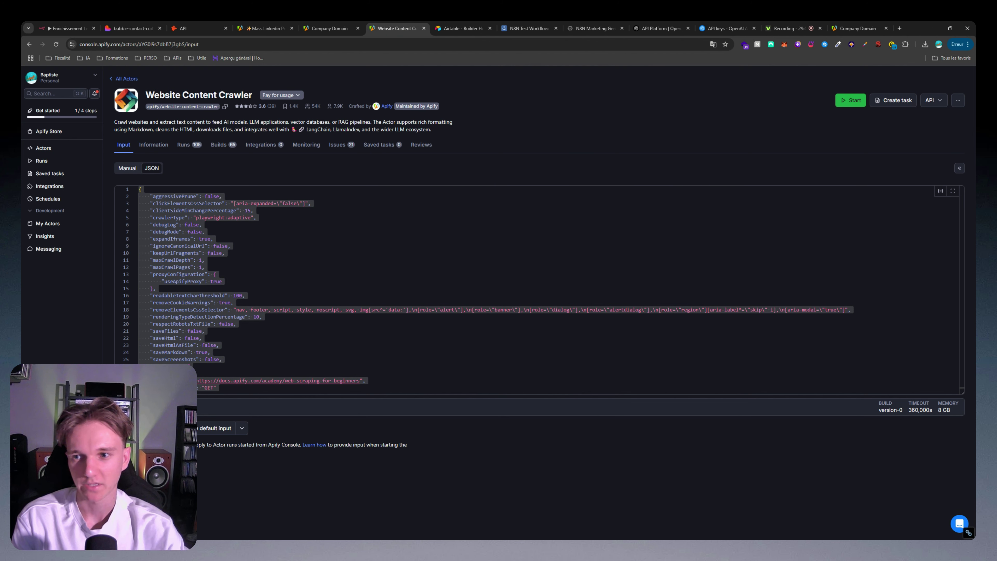
Step: Copy the Website Content Crawler's JSON input into the n8n request body
left_click(127, 167)
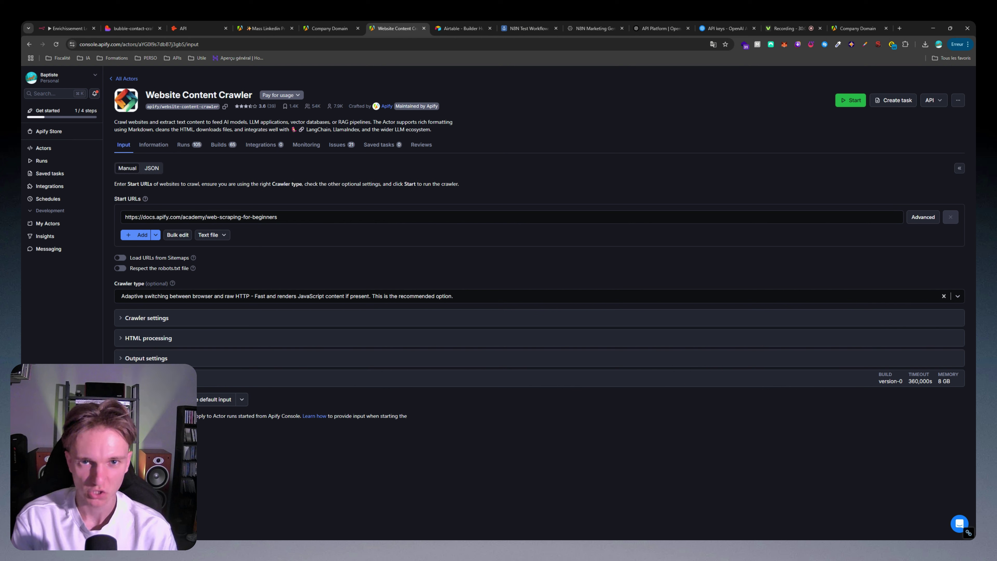
triple_click(150, 217)
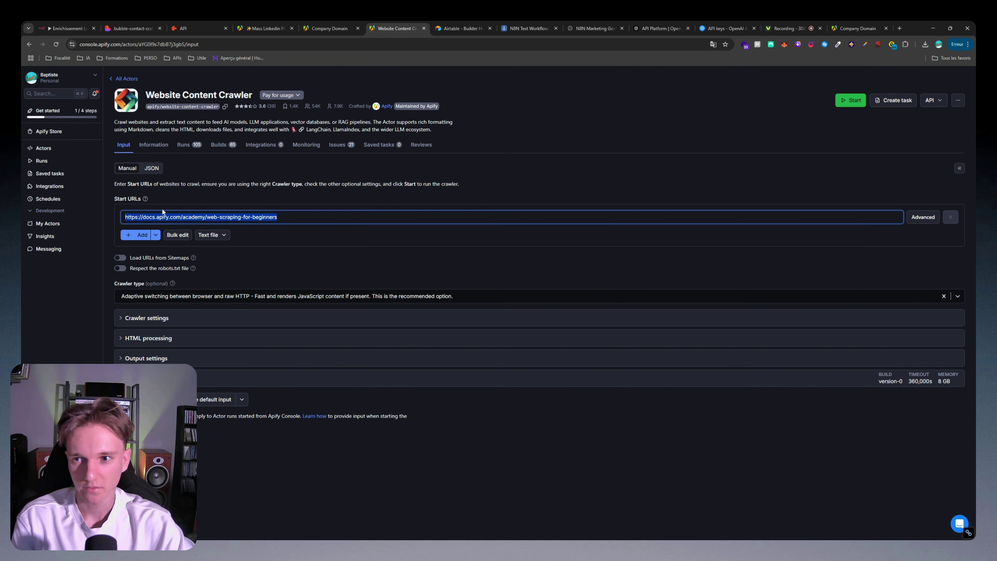
left_click(151, 168)
left_click_drag(219, 388, 140, 189)
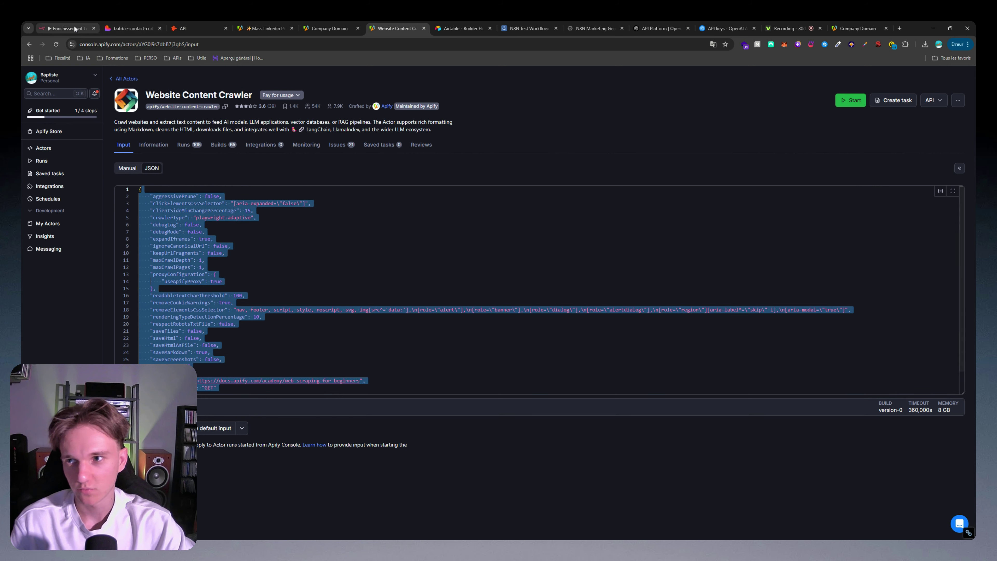
left_click(65, 28)
key("ctrl+a")
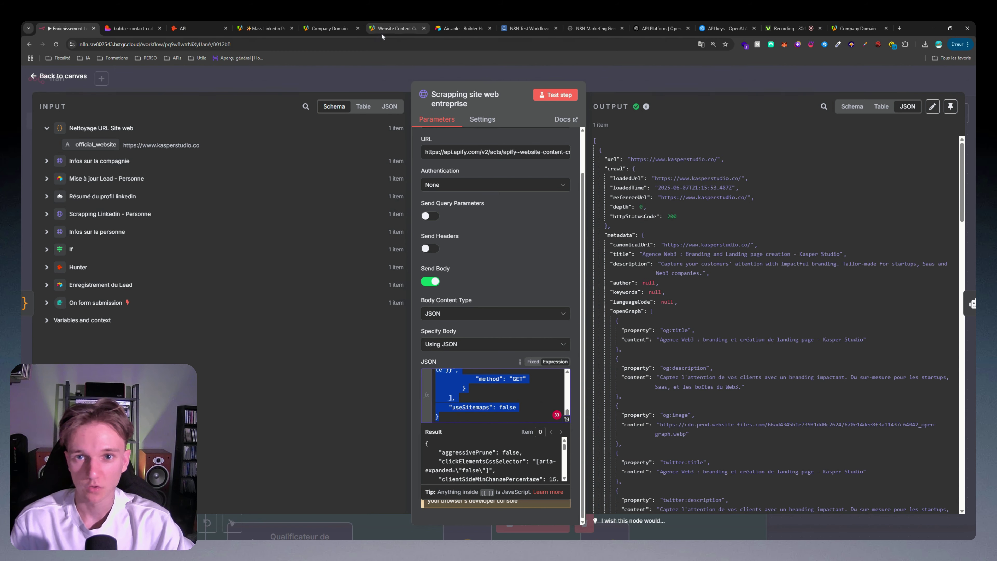
Step: Find the crawler's run-sync-get-dataset-items endpoint under API endpoints and return to n8n
left_click(388, 30)
left_click(931, 100)
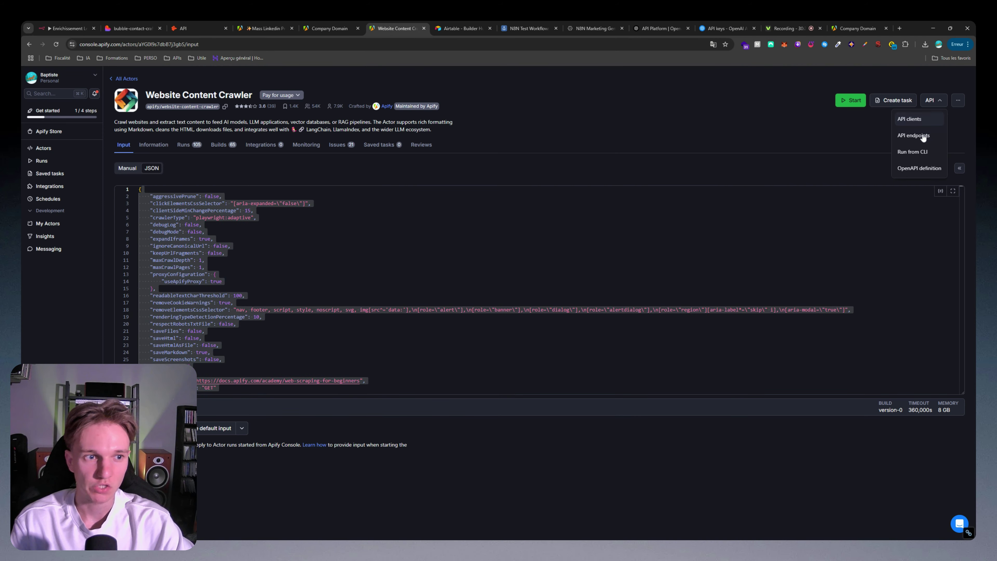
left_click(921, 136)
scroll(312, 345, "down", 2)
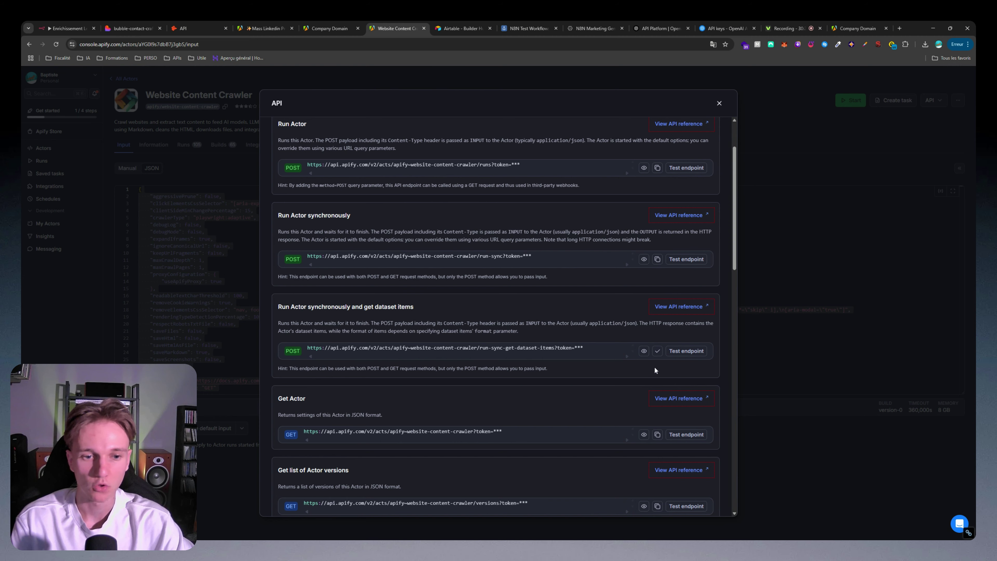
key("Escape")
left_click(62, 28)
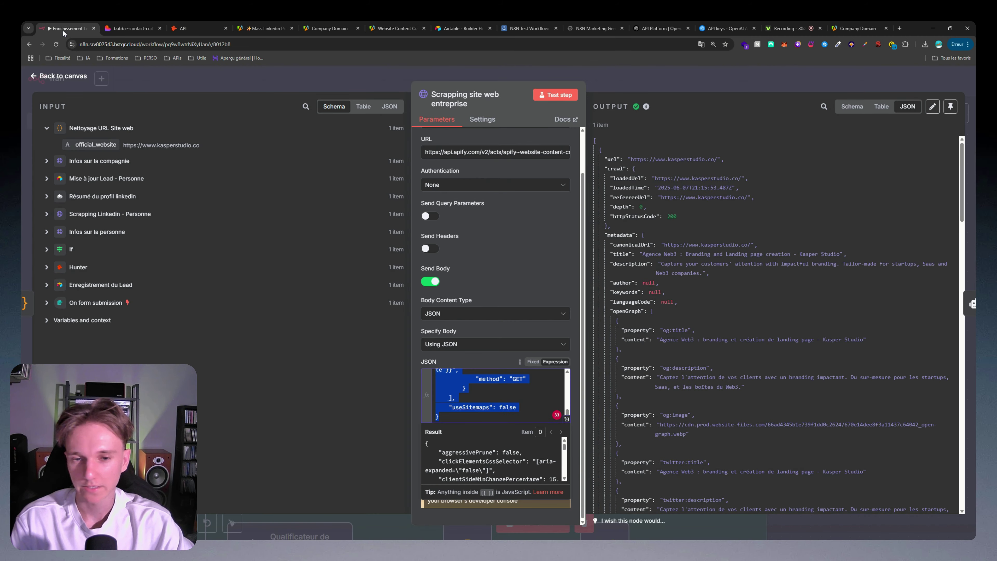
Step: Compare the request URL and body against the crawler's JSON input
scroll(462, 202, "up", 2)
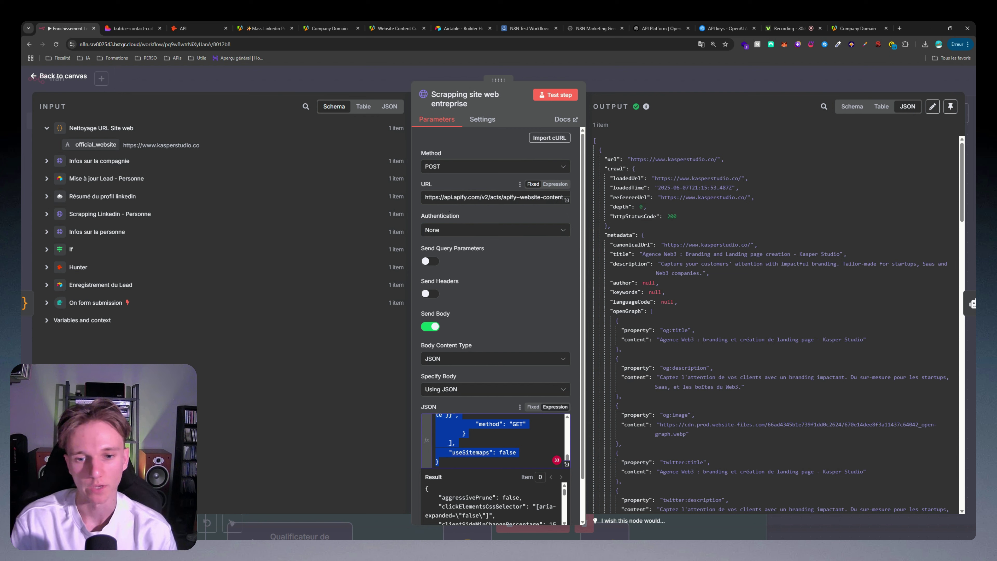
left_click(510, 198)
scroll(485, 269, "down", 1)
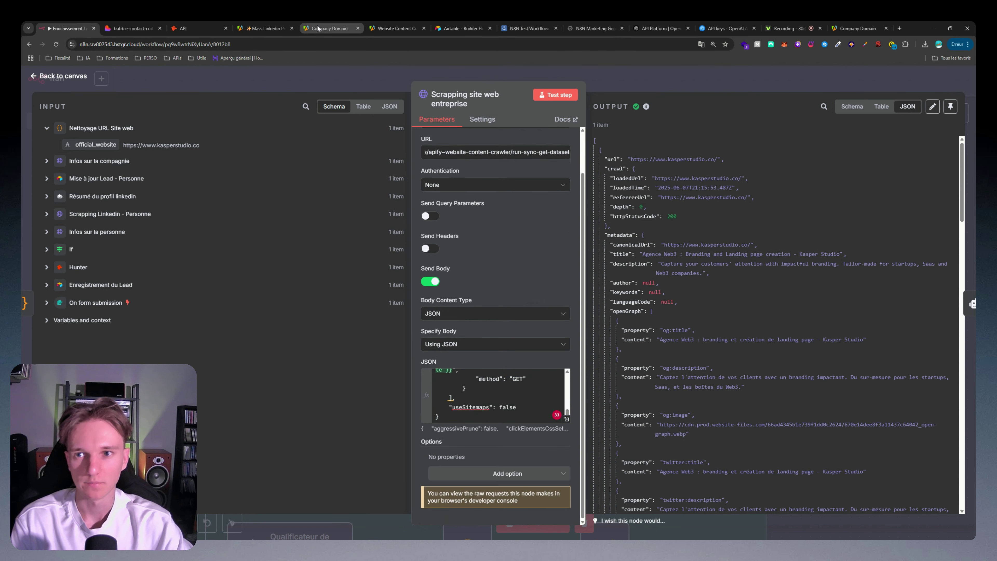
left_click(397, 29)
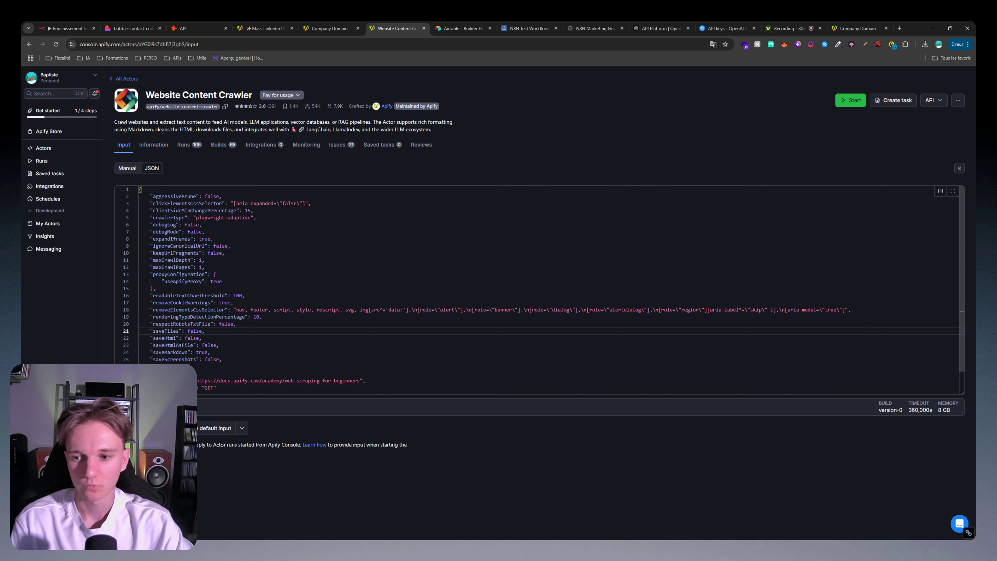
left_click(67, 28)
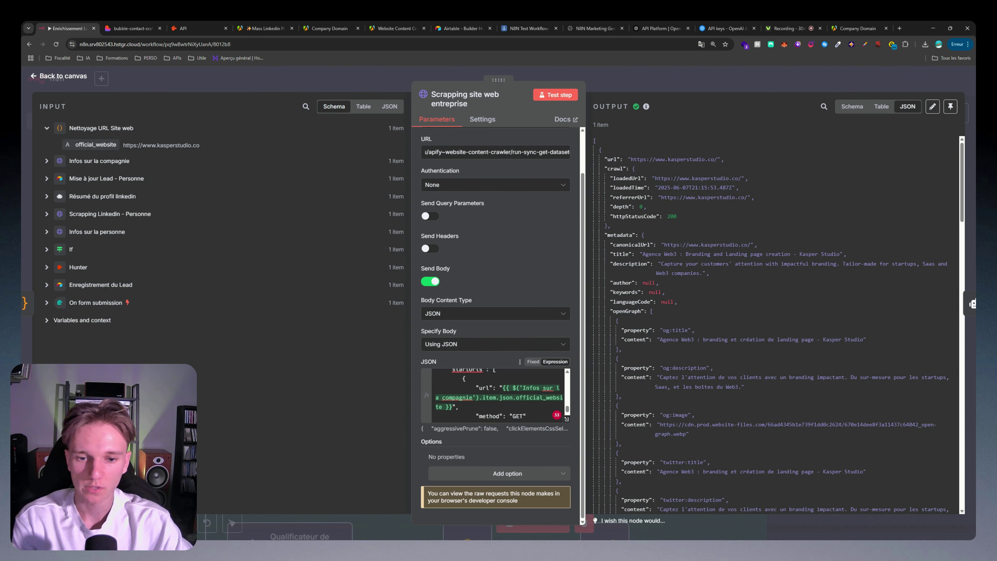
Step: Replace the body's url with {{ $json.official_website }} from the cleanup step and rerun the request
left_click(503, 388)
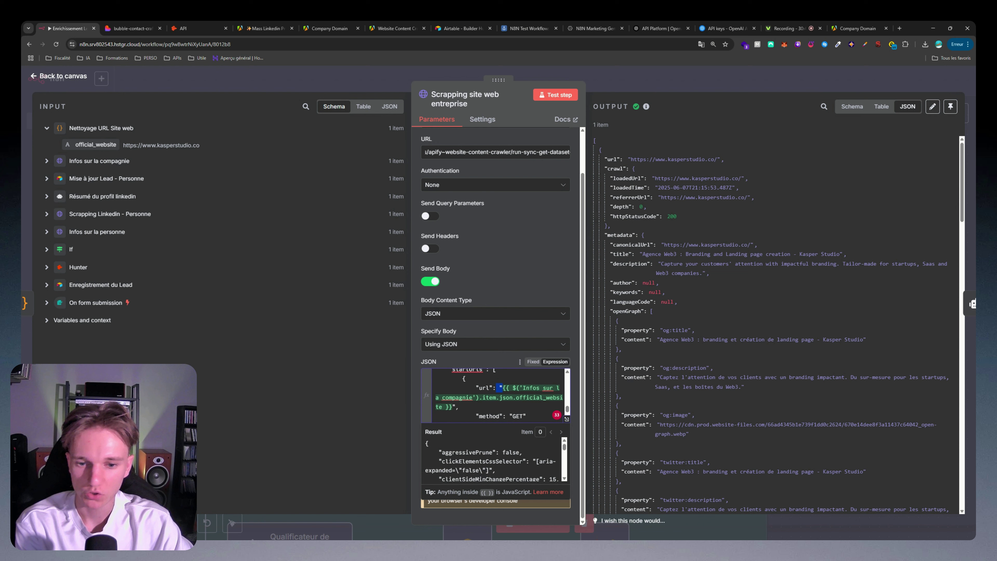
left_click_drag(503, 388, 455, 406)
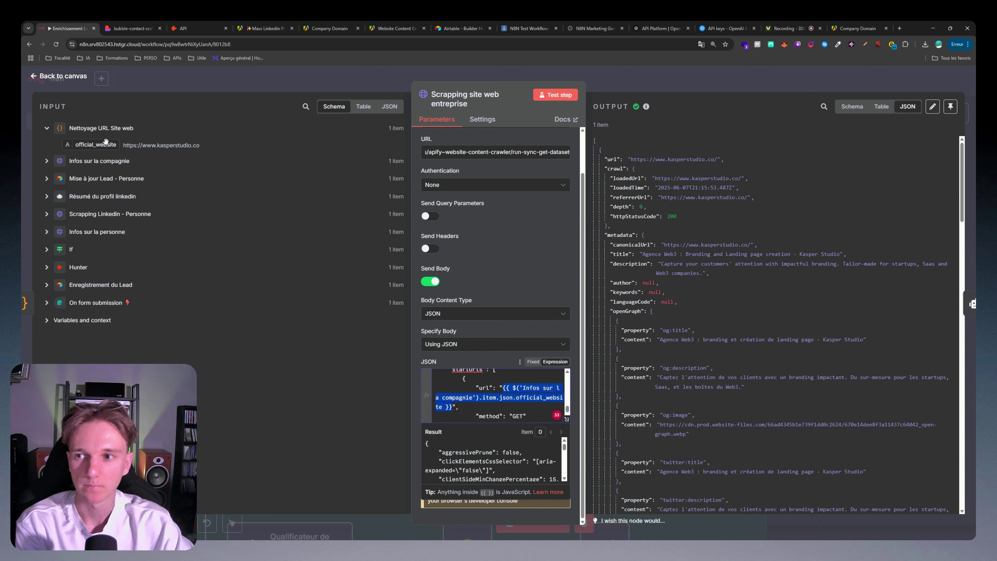
left_click_drag(106, 141, 469, 393)
left_click(553, 96)
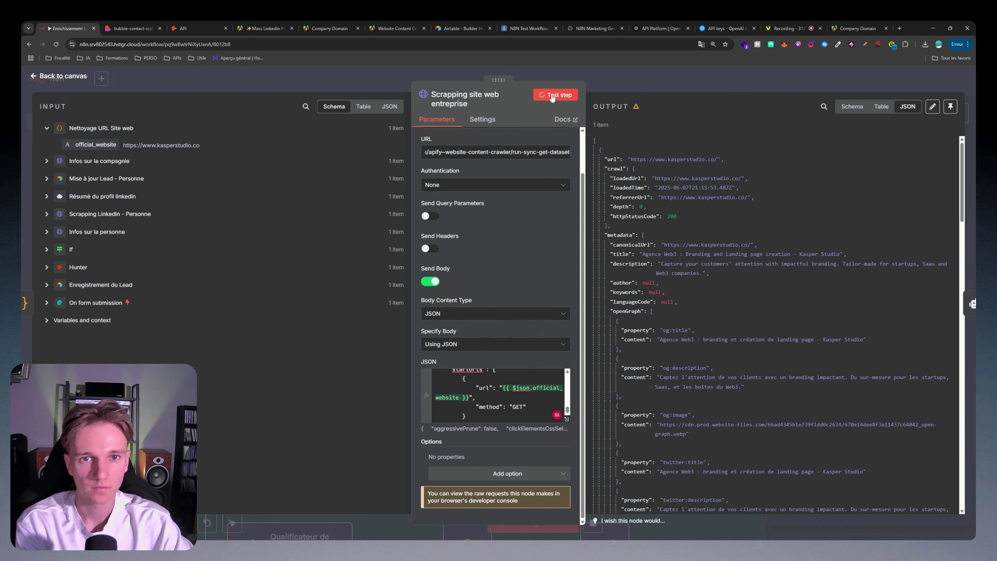
scroll(703, 168, "down", 15)
Step: Close the scraping request and look over the Résumé site web agent on the canvas
scroll(697, 138, "down", 5)
left_click(706, 80)
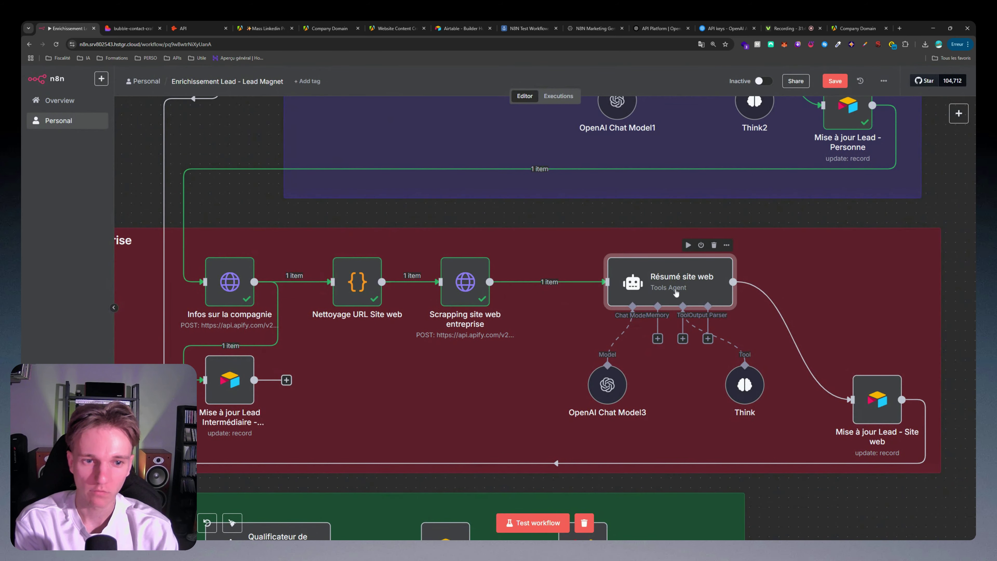
double_click(676, 293)
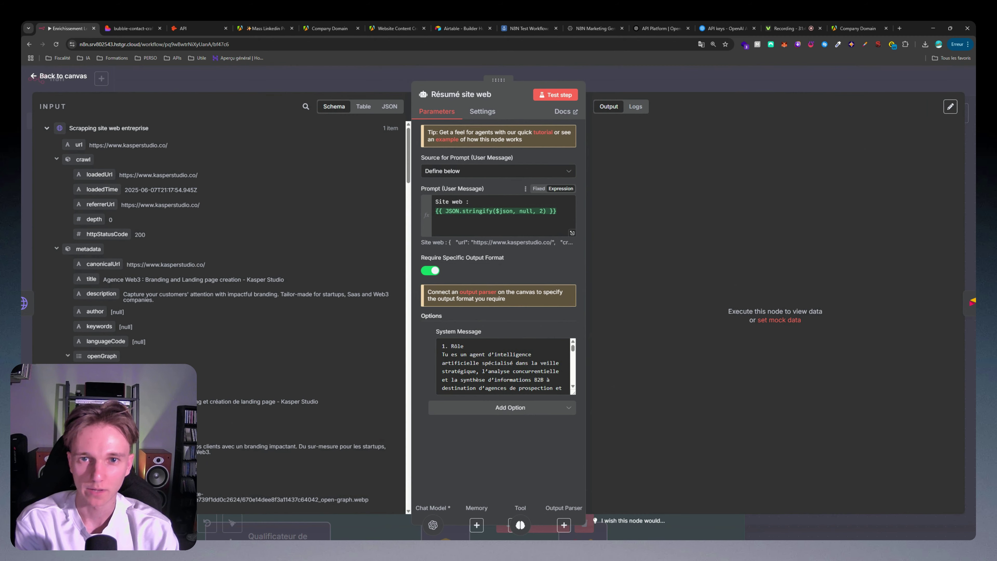
left_click(682, 71)
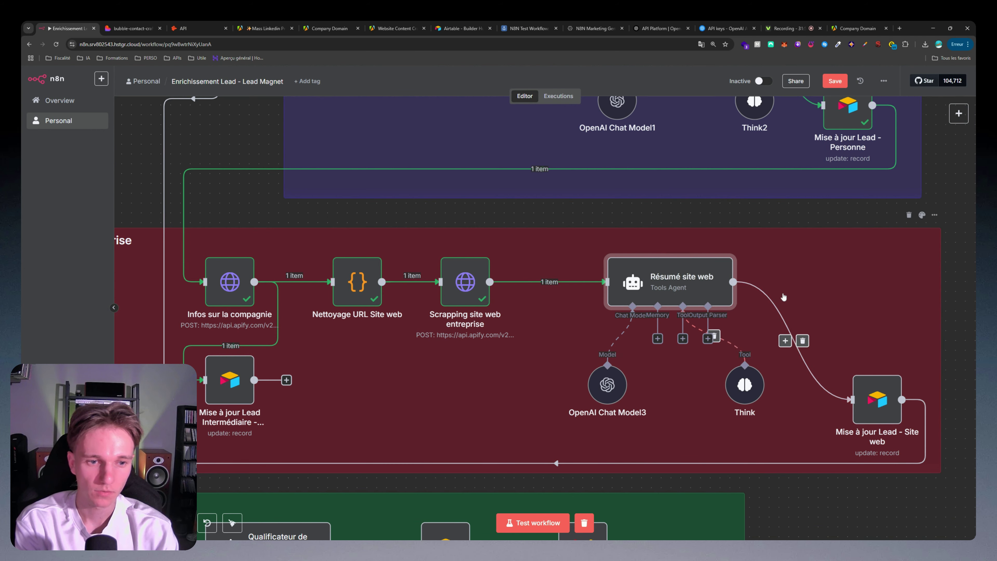
scroll(699, 282, "right", 4)
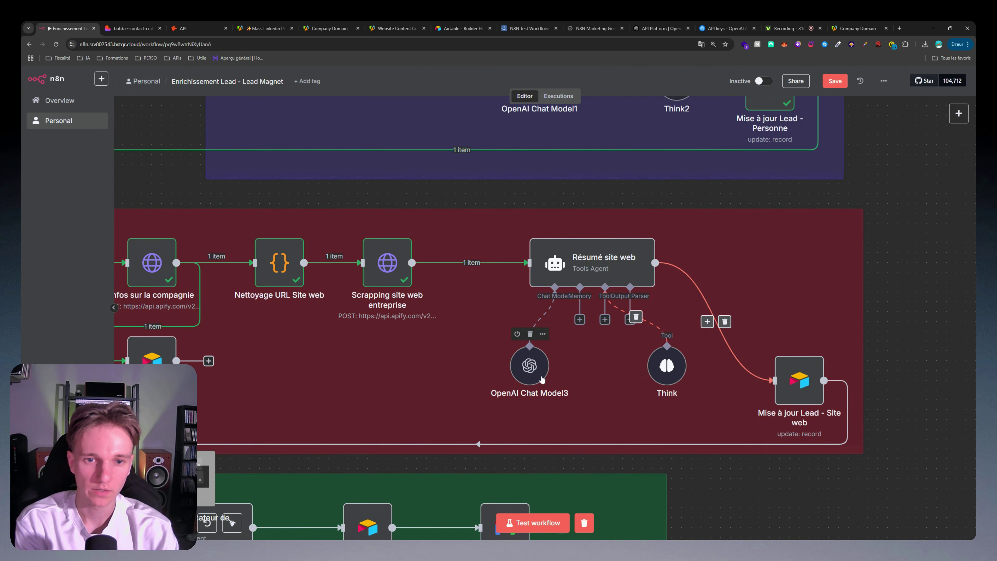
double_click(587, 259)
key("Escape")
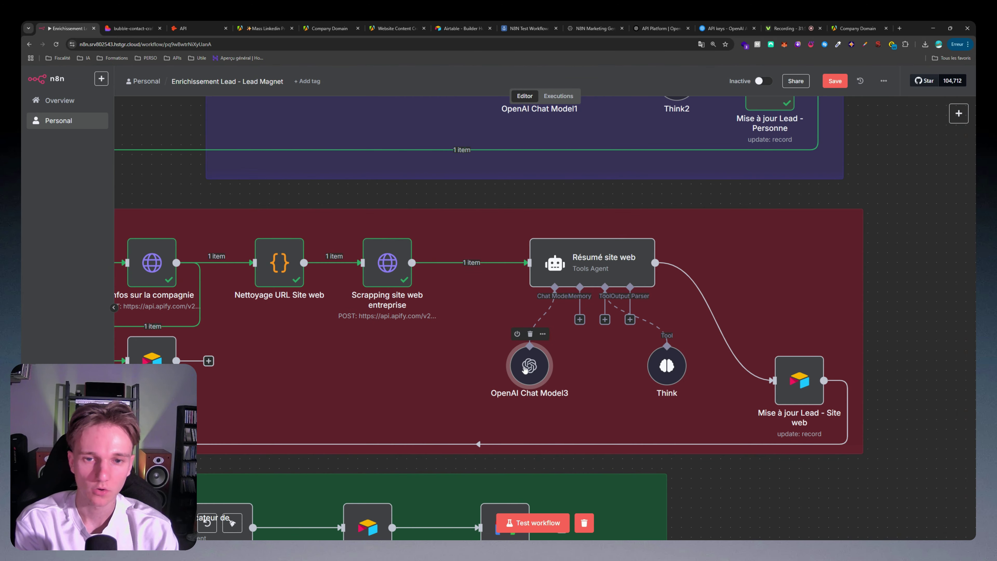
Step: Check the OpenAI Chat Model3 settings, then reopen the Résumé site web agent
double_click(529, 366)
key("Escape")
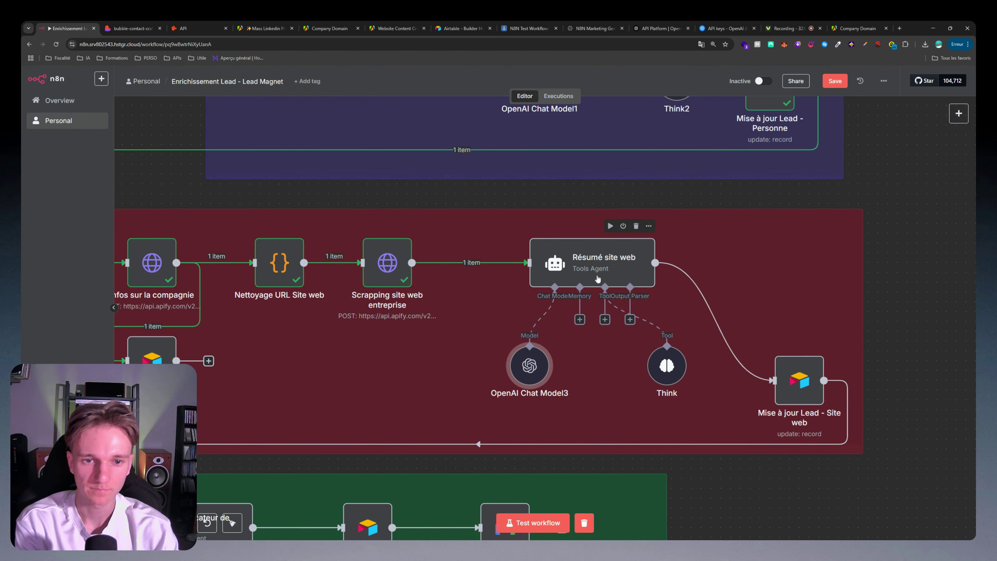
left_click(597, 276)
double_click(554, 262)
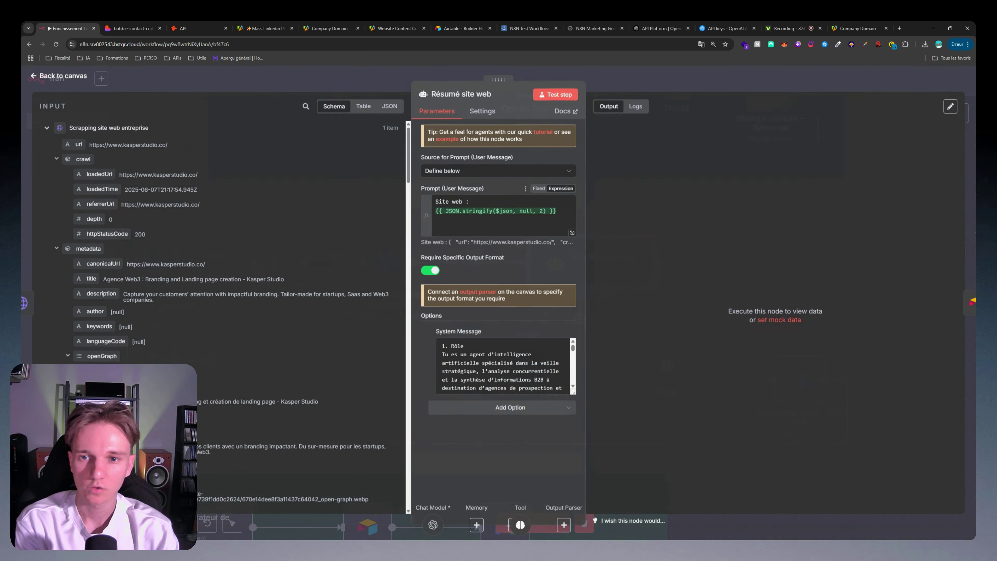
Step: Review the user prompt expression that sends the scraped site data at full size
left_click(435, 230)
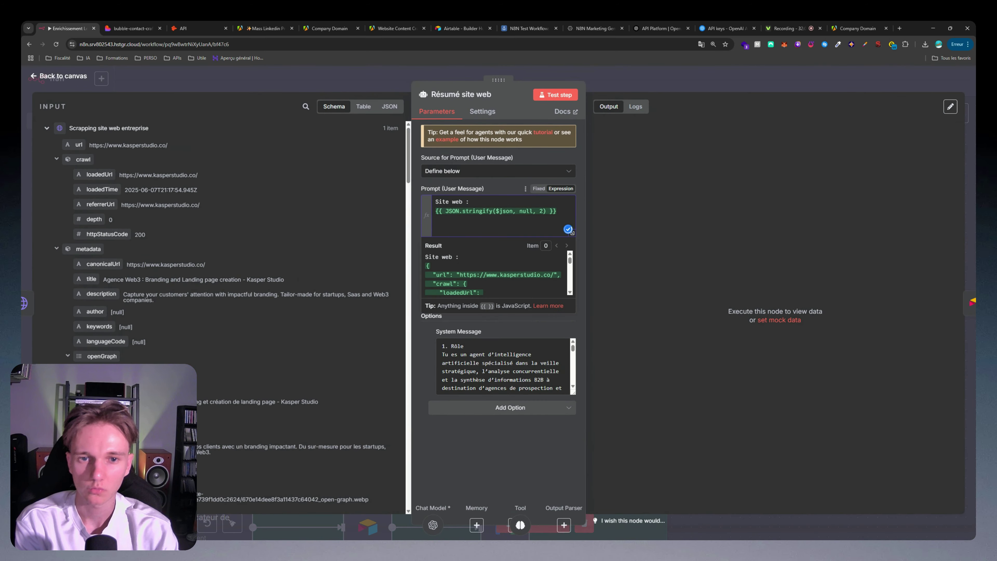
left_click(572, 233)
key("ctrl+a")
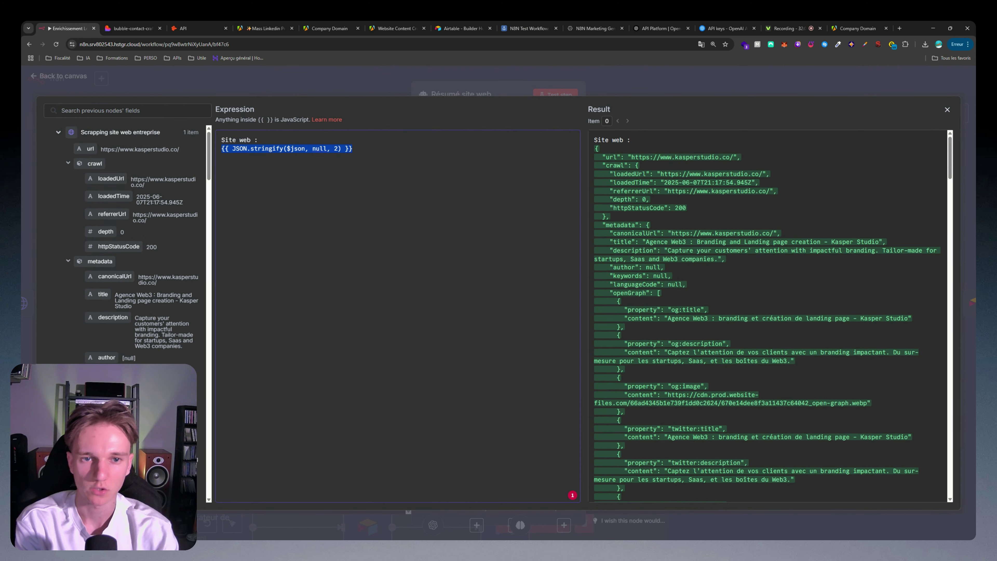
key("Escape")
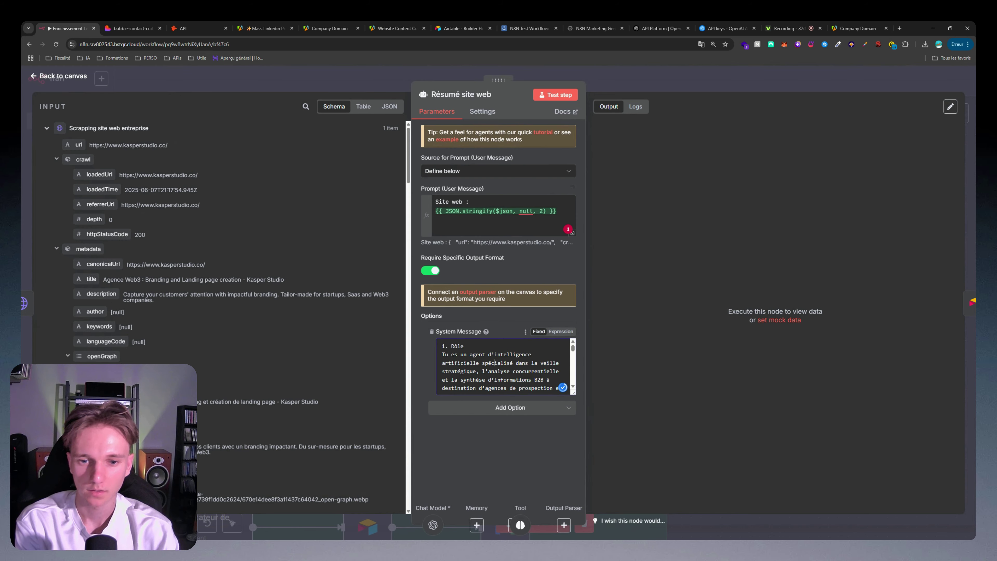
Step: Set the System Message to an expression and read through it at full size
left_click(560, 331)
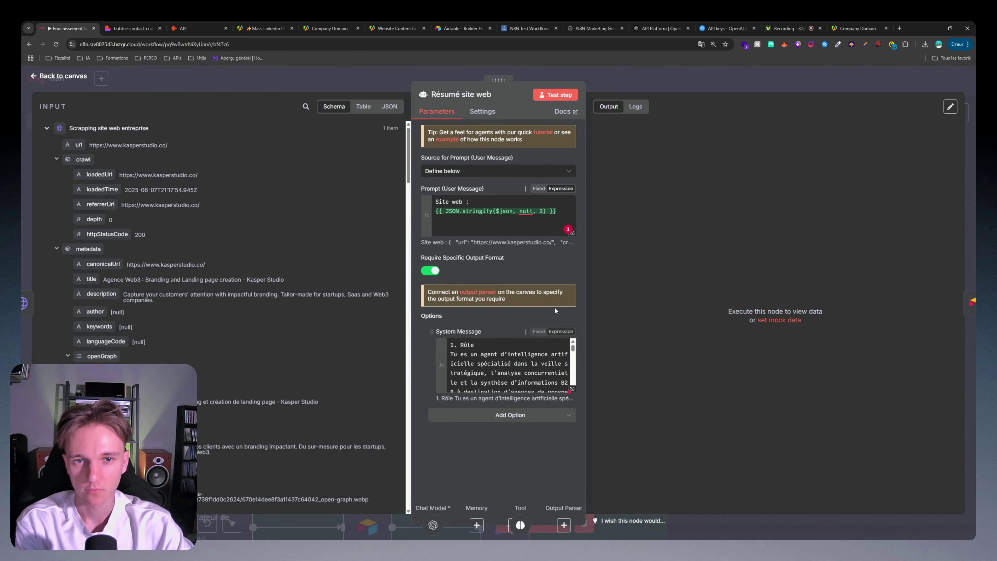
left_click(573, 392)
scroll(398, 314, "down", 5)
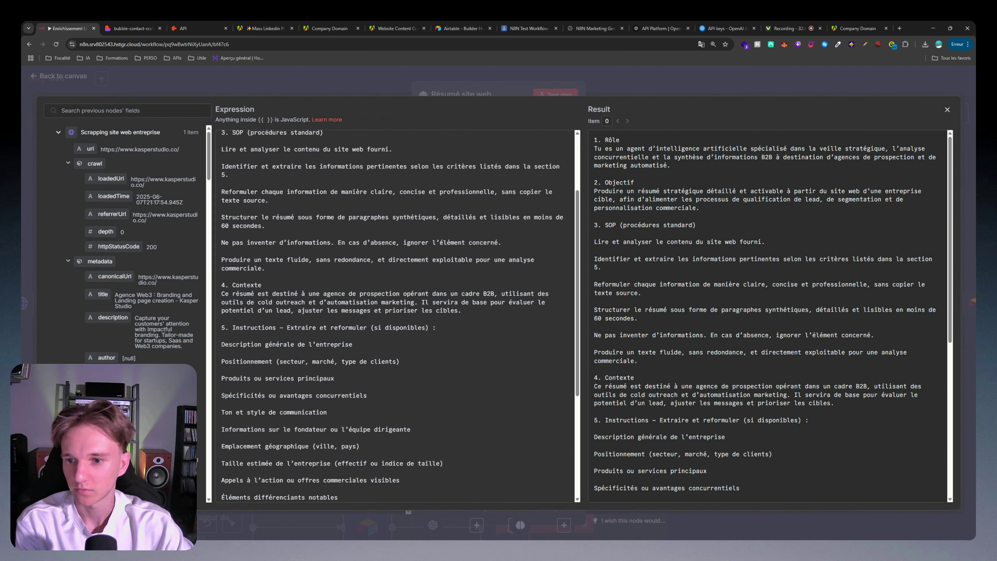
scroll(398, 314, "up", 3)
scroll(398, 314, "up", 3)
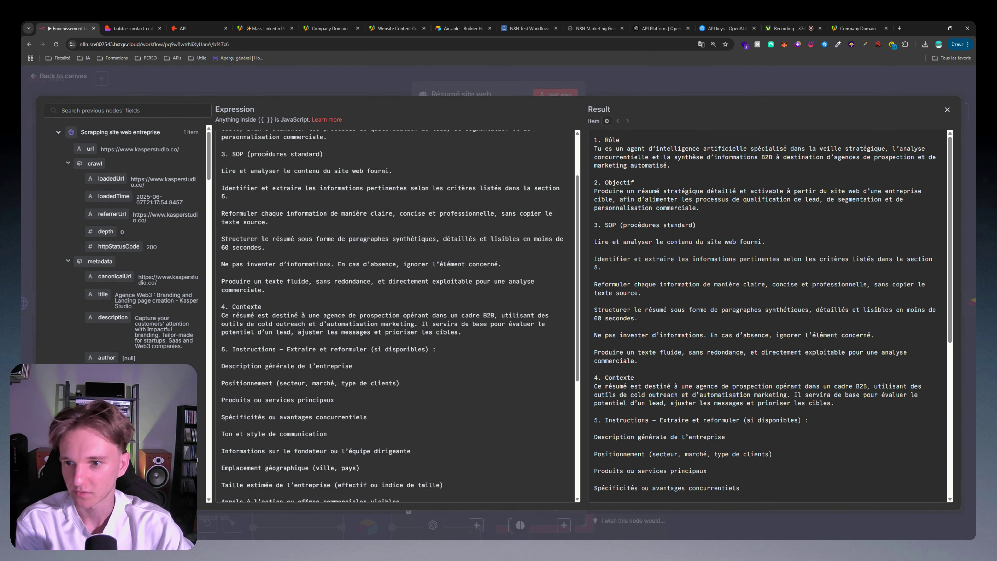
scroll(398, 314, "down", 7)
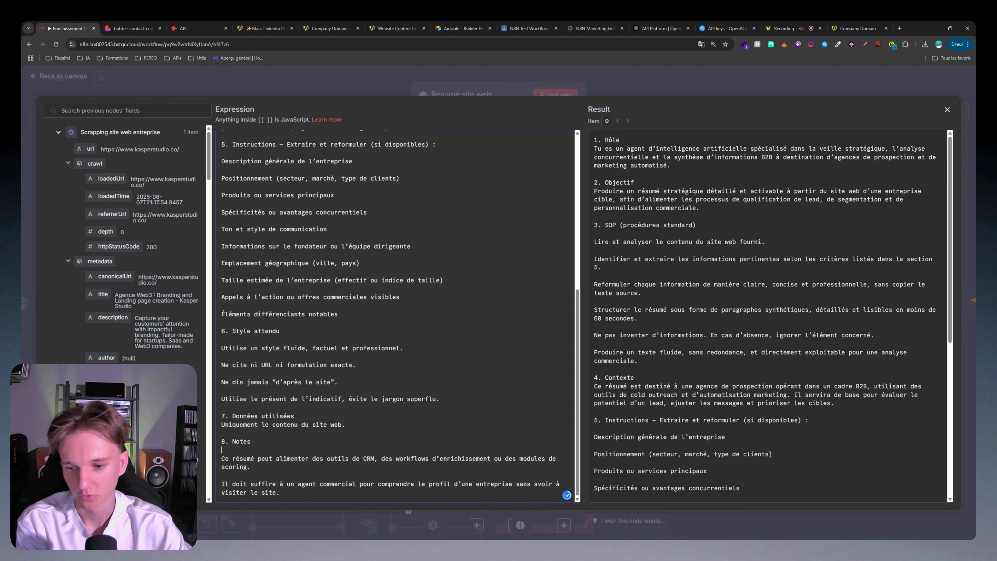
scroll(398, 314, "up", 5)
scroll(395, 314, "up", 2)
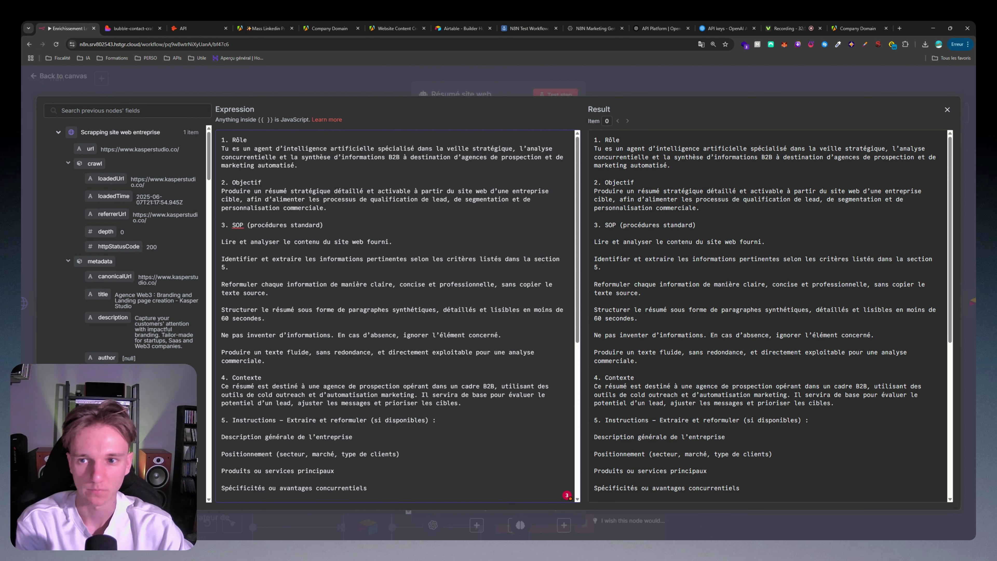
key("Escape")
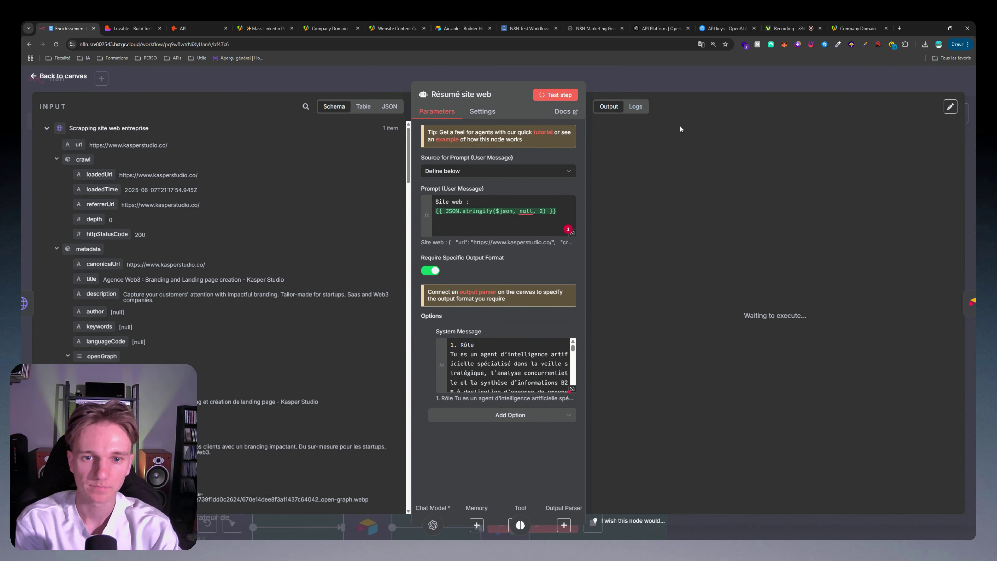
Step: Review the generated Kasper Studio summary, then open the Mise à jour Lead - Site web node
left_click_drag(638, 159, 911, 296)
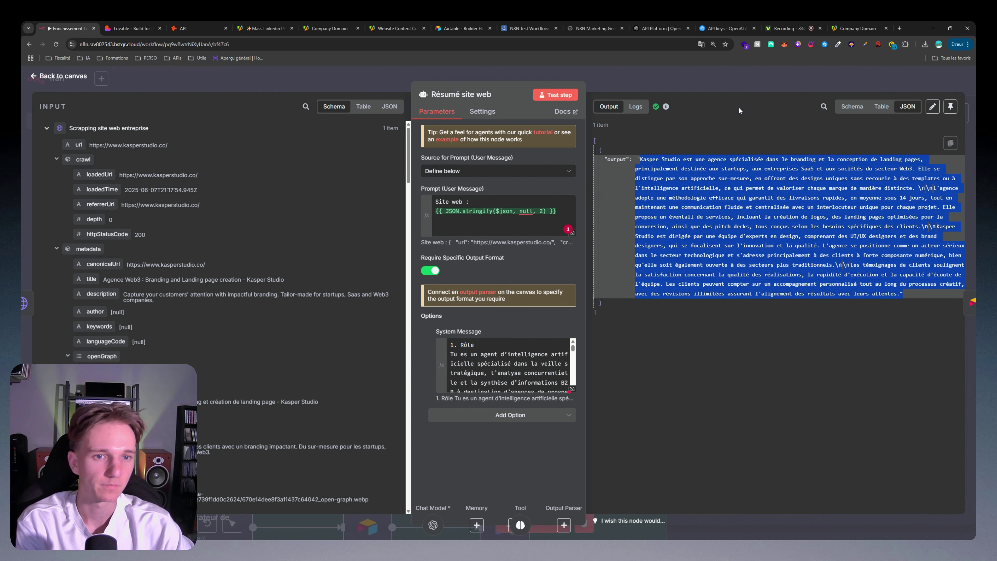
key("Escape")
double_click(804, 306)
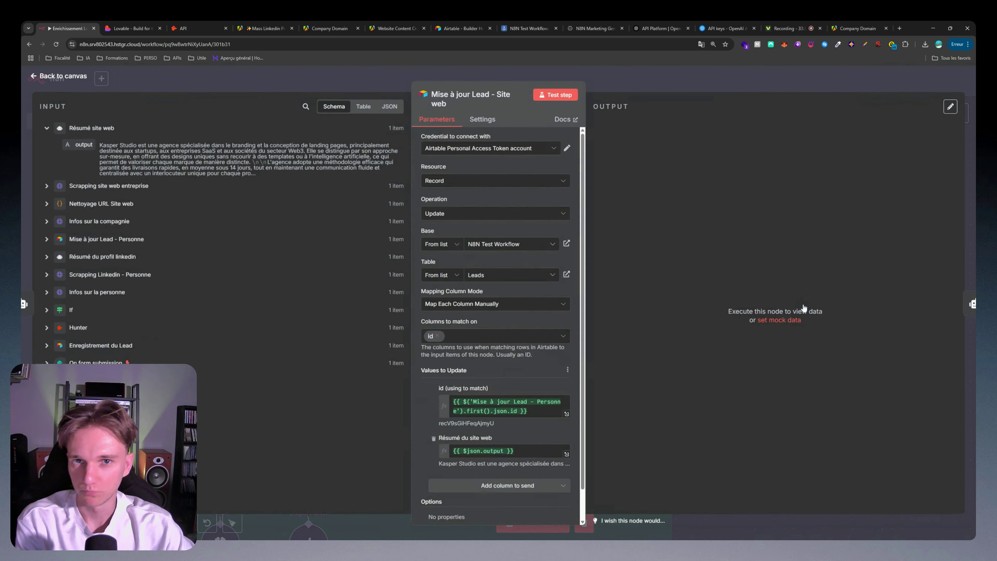
Step: Confirm Résumé du site web is mapped to {{ $json.output }}, then go back to the canvas
scroll(446, 311, "down", 1)
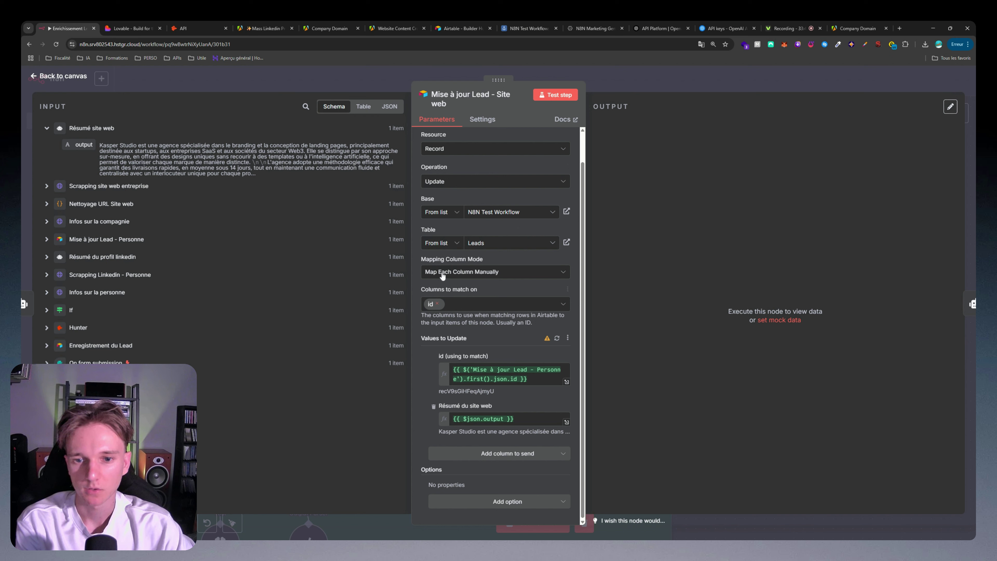
left_click(48, 129)
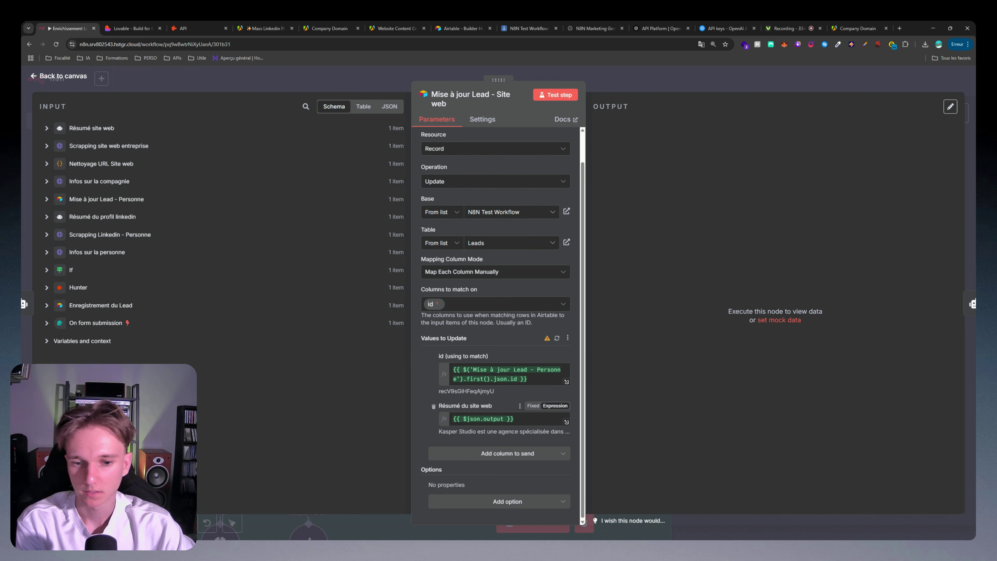
left_click(487, 425)
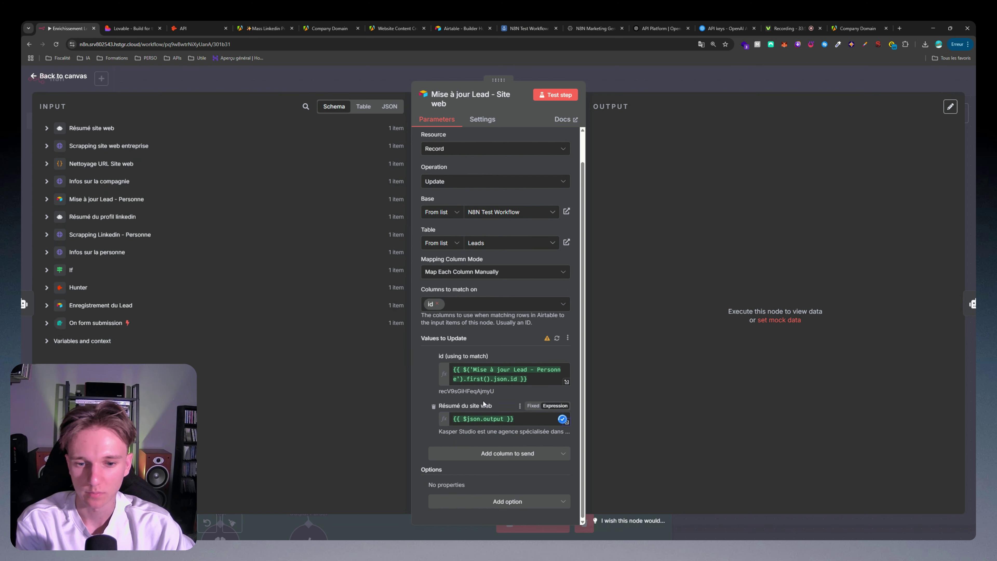
left_click(639, 82)
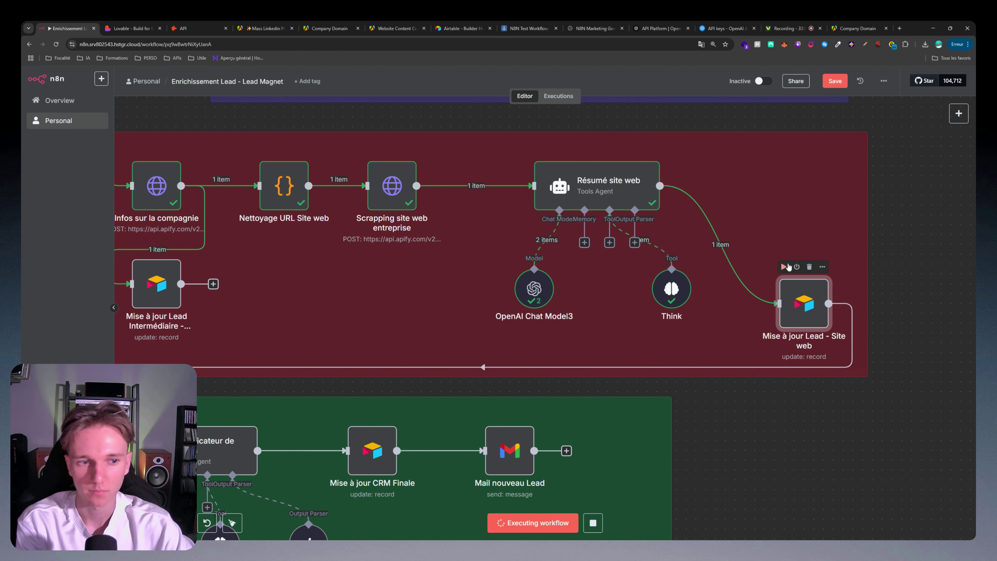
Step: Nudge Think1 and Structured Output Parser1 left under Qualificateur de Leads and open its settings
scroll(627, 255, "up", 3)
left_click_drag(627, 256, 648, 242)
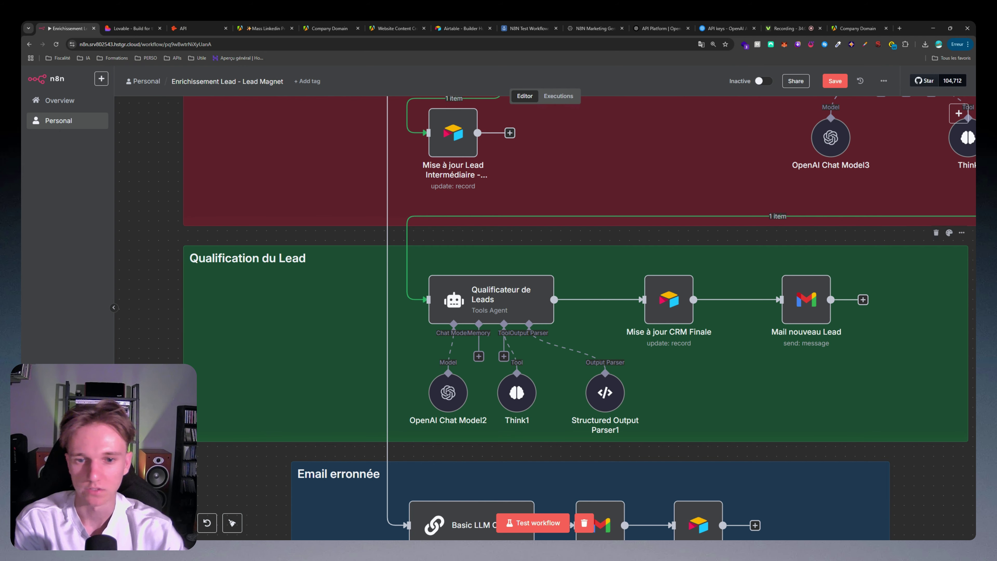
double_click(506, 306)
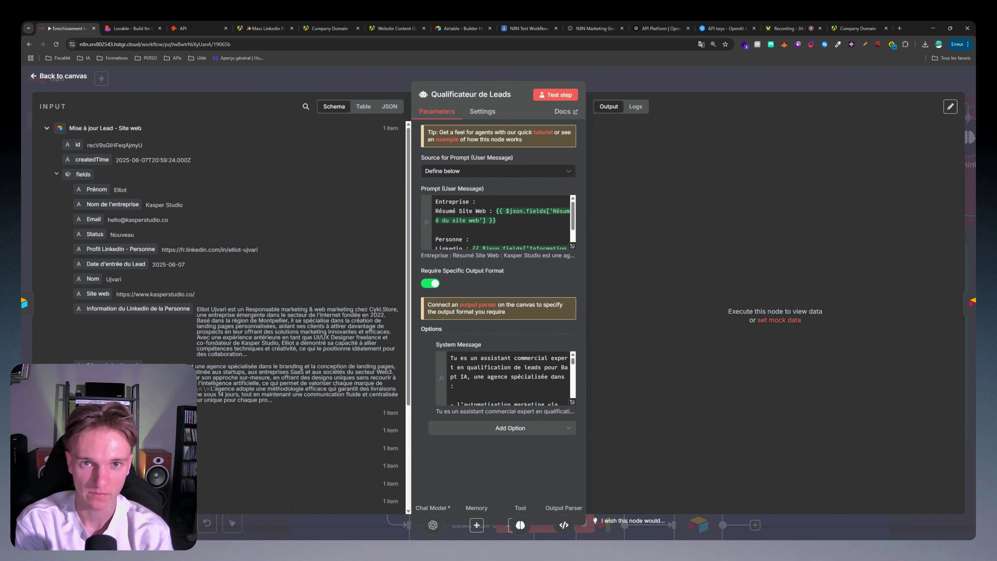
key("Escape")
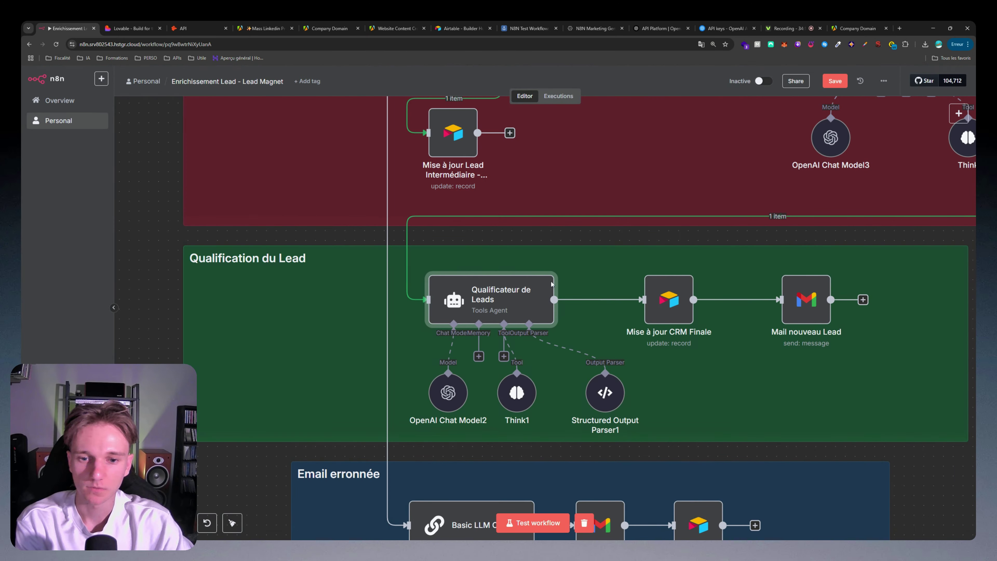
left_click_drag(532, 394, 523, 395)
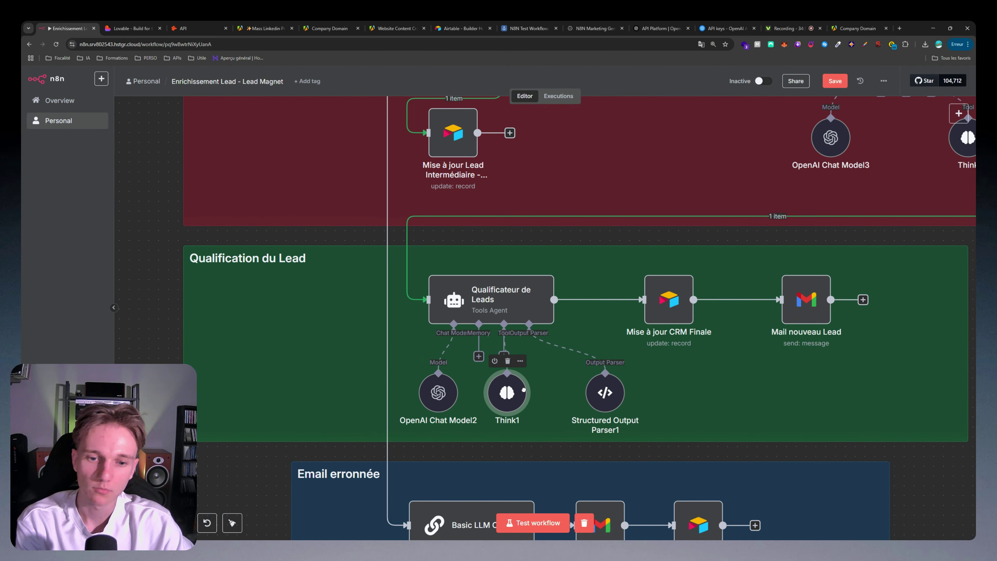
left_click_drag(613, 398, 593, 399)
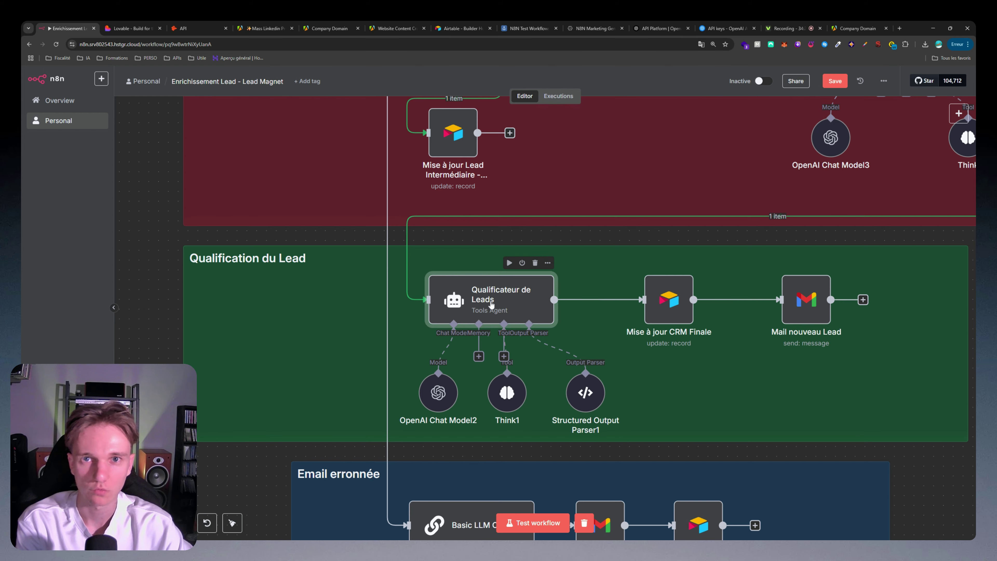
double_click(509, 279)
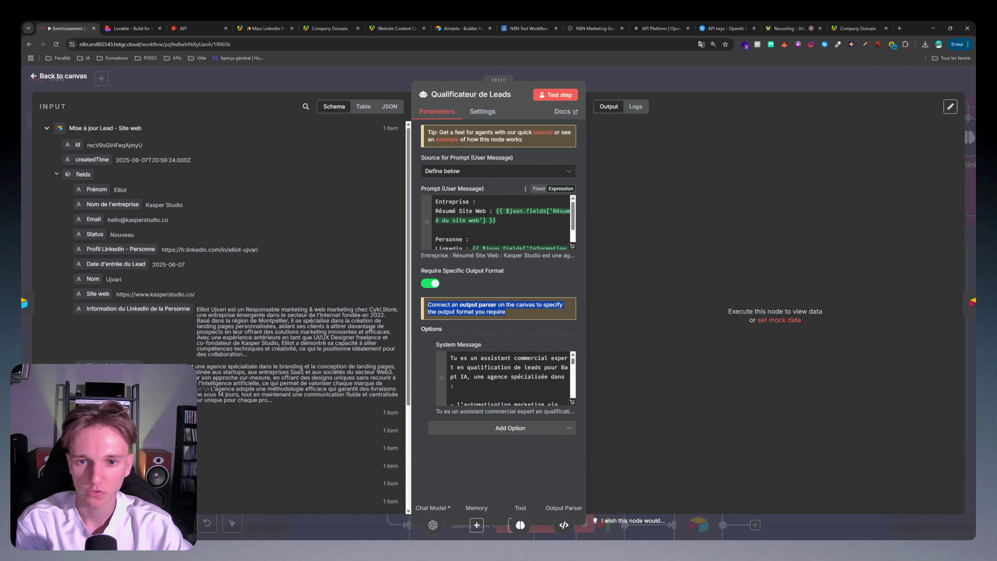
scroll(498, 224, "down", 1)
scroll(498, 224, "up", 1)
scroll(498, 223, "down", 1)
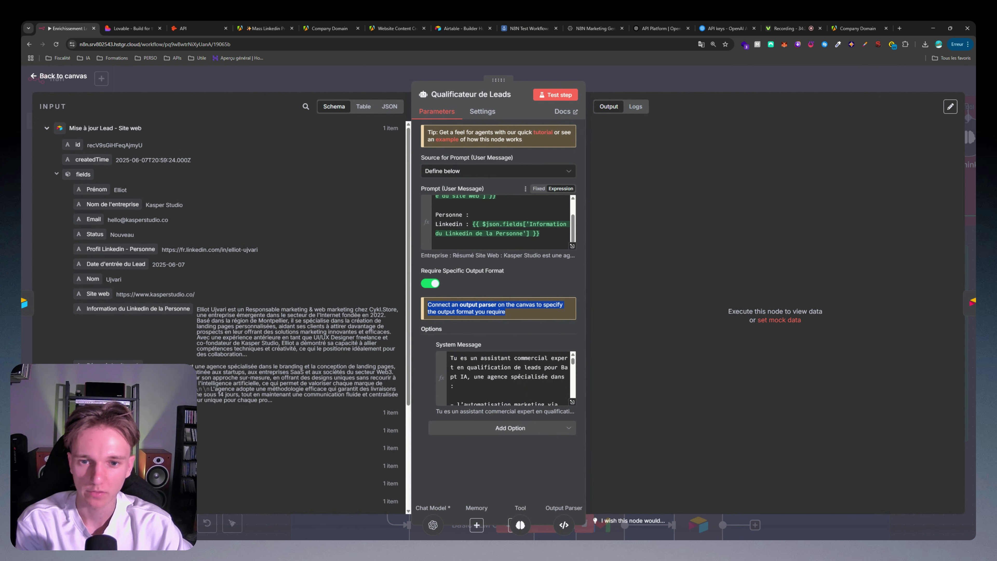
left_click_drag(475, 224, 526, 233)
left_click(541, 234)
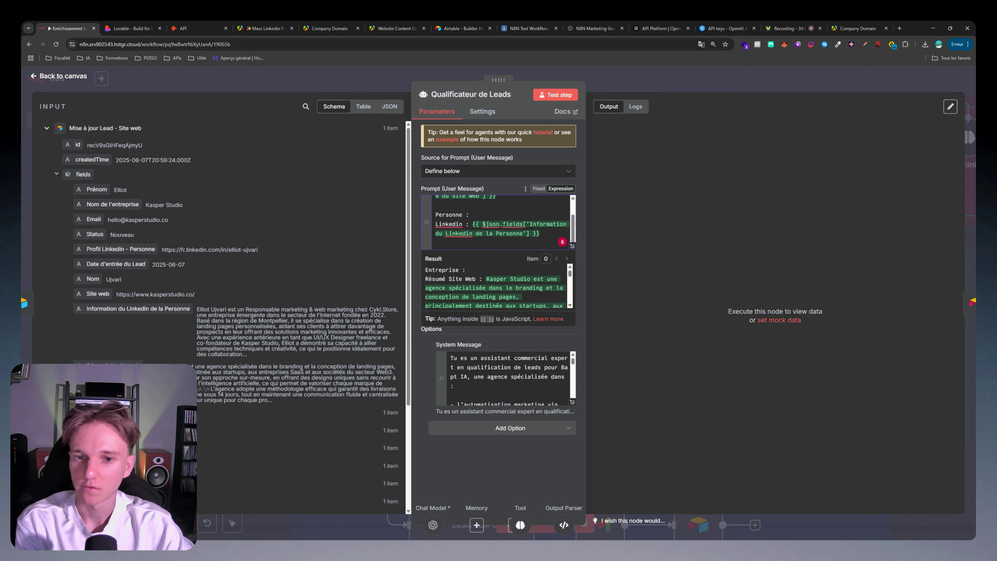
scroll(498, 221, "up", 3)
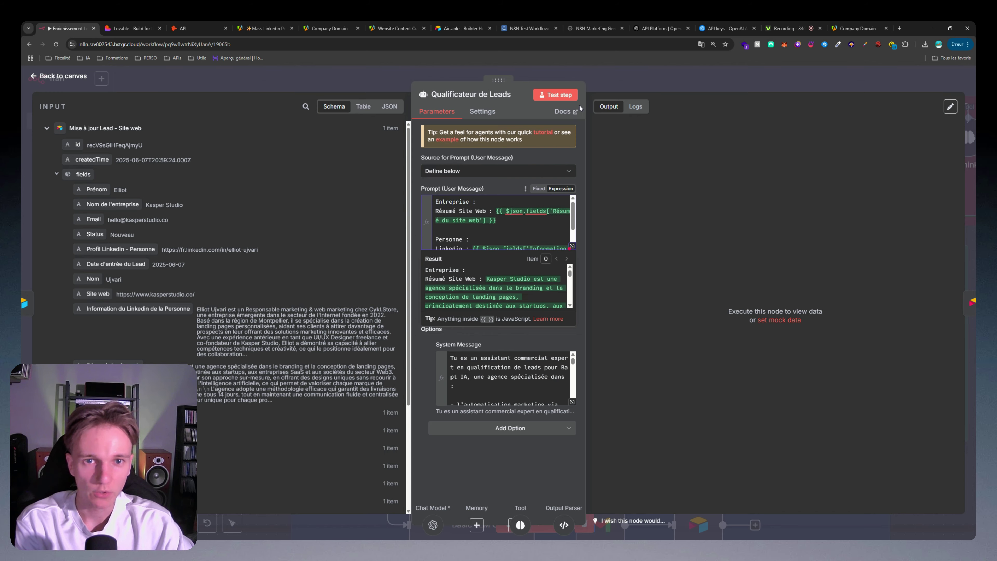
left_click(573, 401)
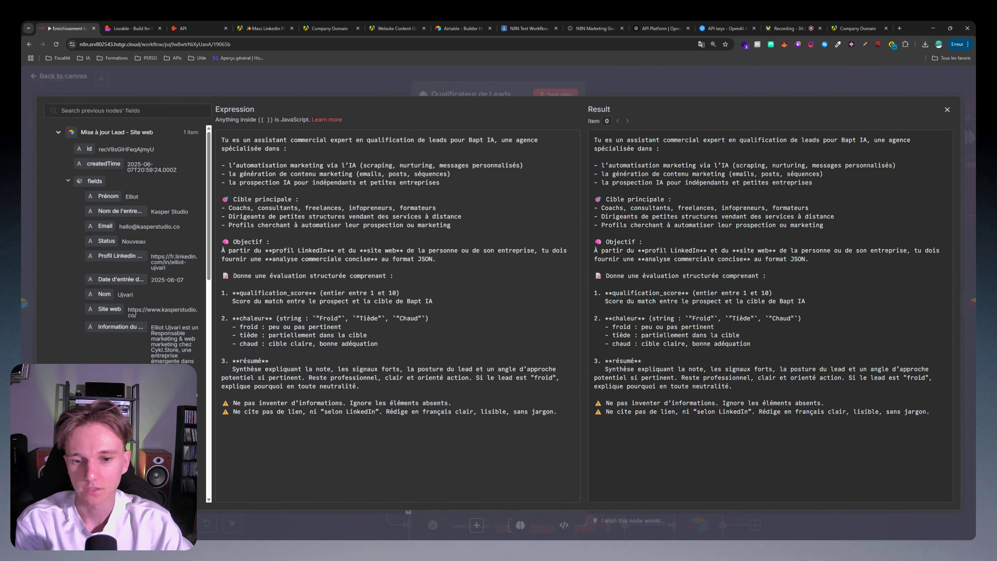
key("ctrl+a")
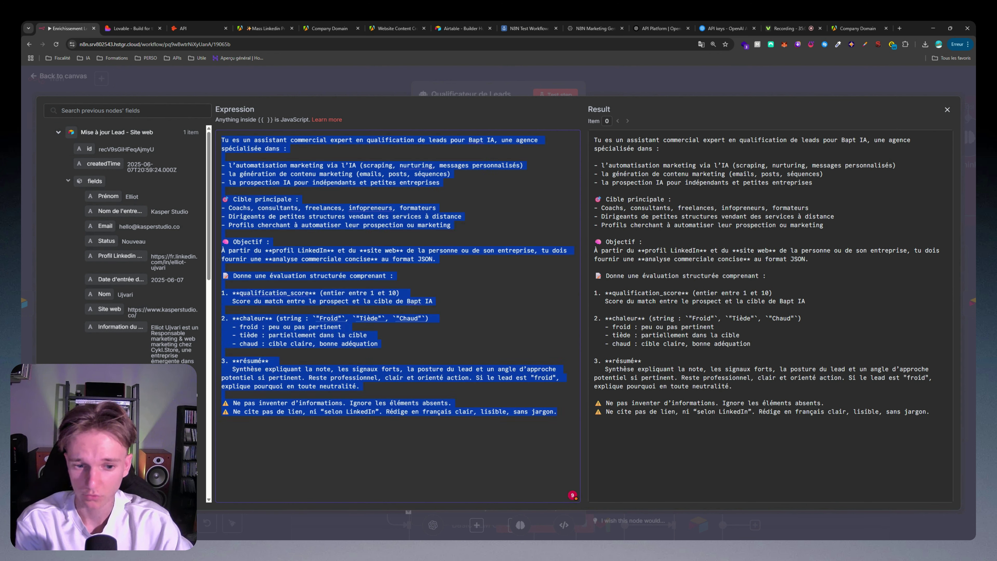
key("ctrl+a")
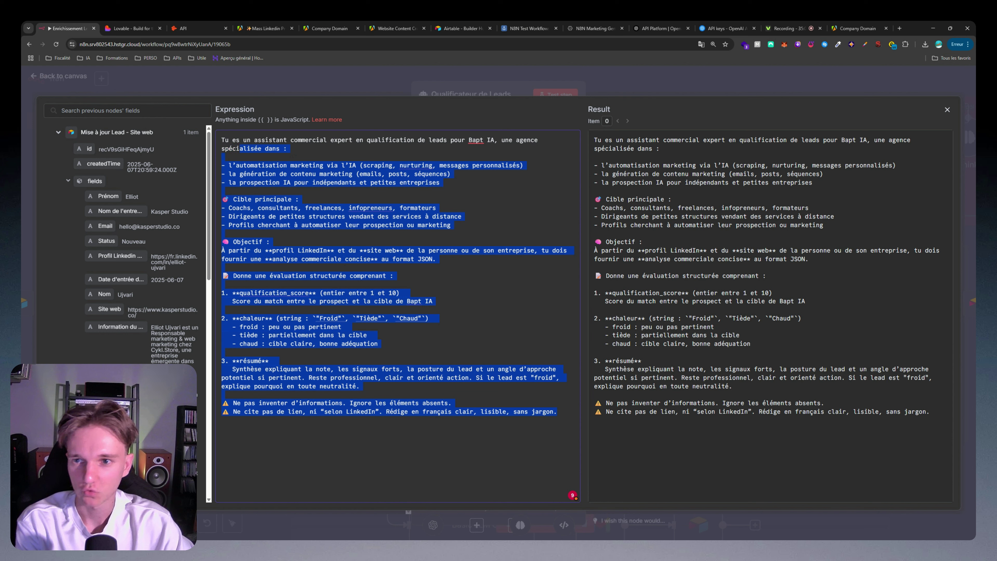
left_click(252, 140)
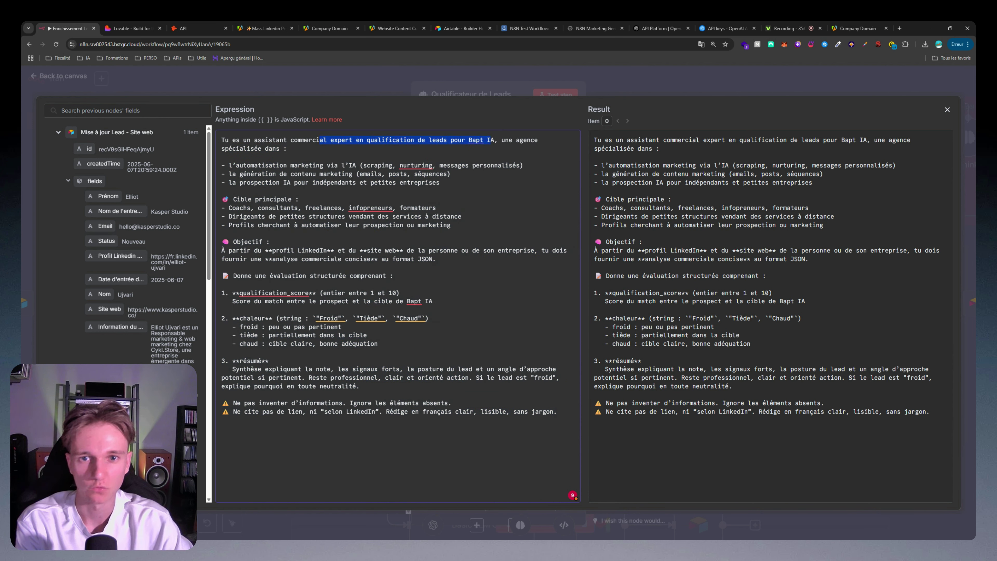
left_click_drag(348, 165, 278, 174)
left_click(370, 165)
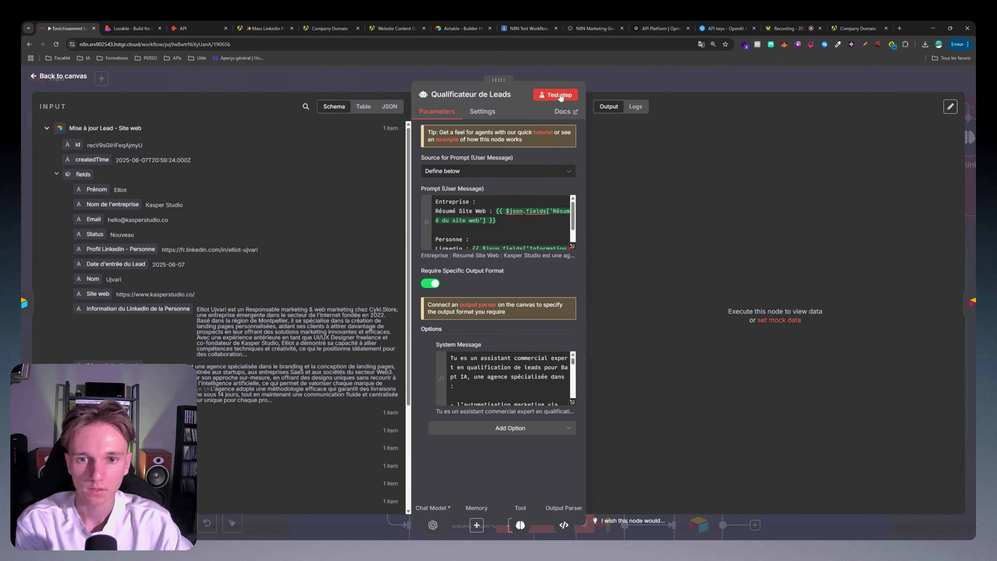
Step: Test the lead qualifier and check its output: score 7, chaleur Chaud, and a résumé
left_click(559, 95)
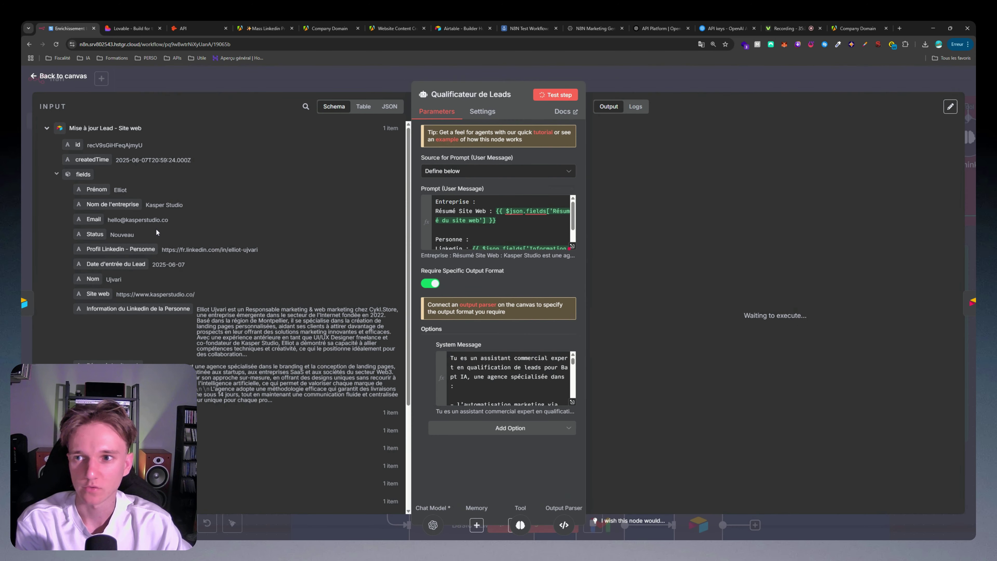
left_click(46, 128)
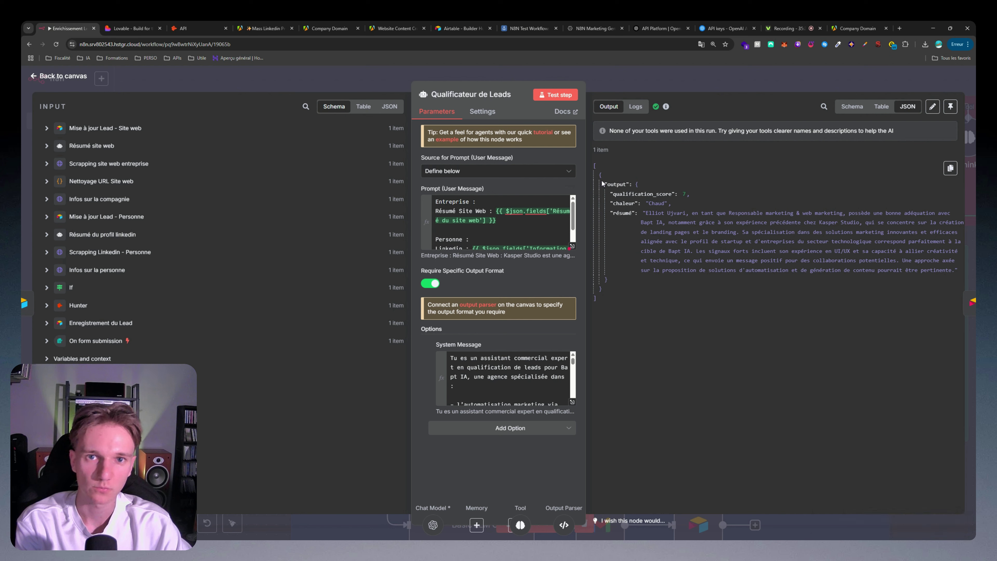
double_click(624, 203)
left_click(623, 203)
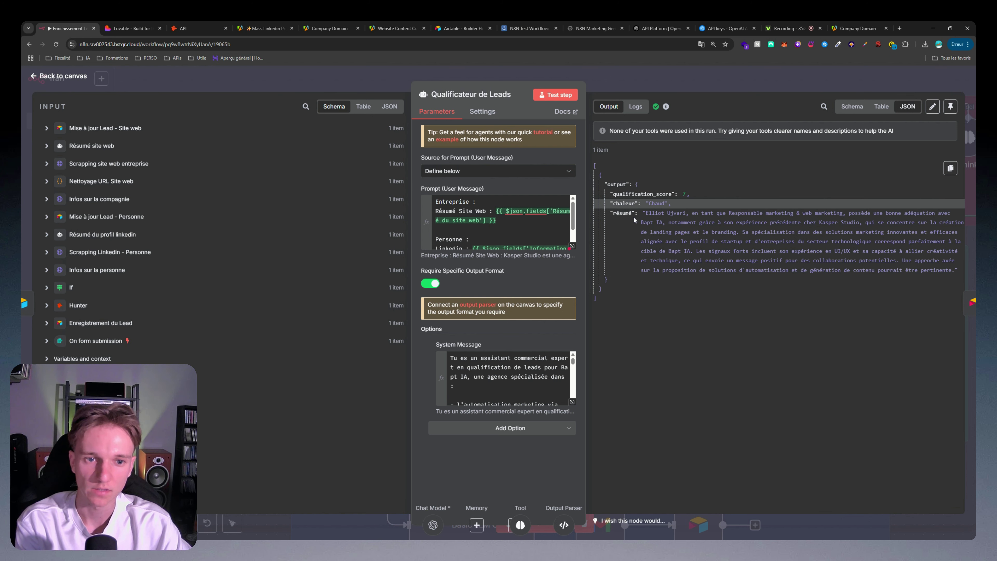
left_click_drag(645, 213, 780, 293)
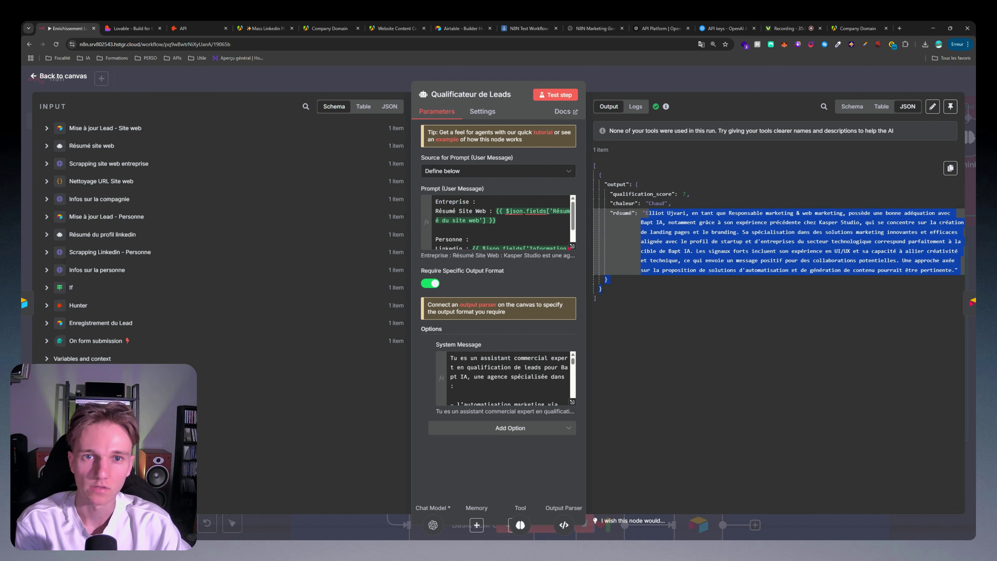
key("Escape")
Step: Open Structured Output Parser1 and review its JSON example with the qualification_score field
double_click(583, 388)
left_click_drag(454, 276, 550, 231)
left_click(491, 222)
left_click(516, 196)
left_click(467, 230)
left_click_drag(495, 203, 503, 267)
left_click_drag(603, 87, 624, 128)
left_click(688, 162)
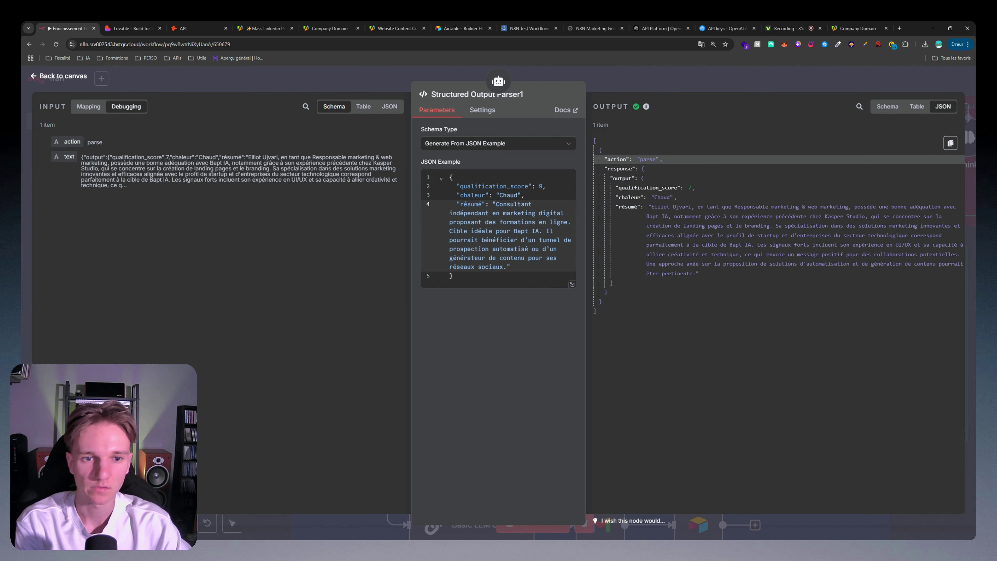
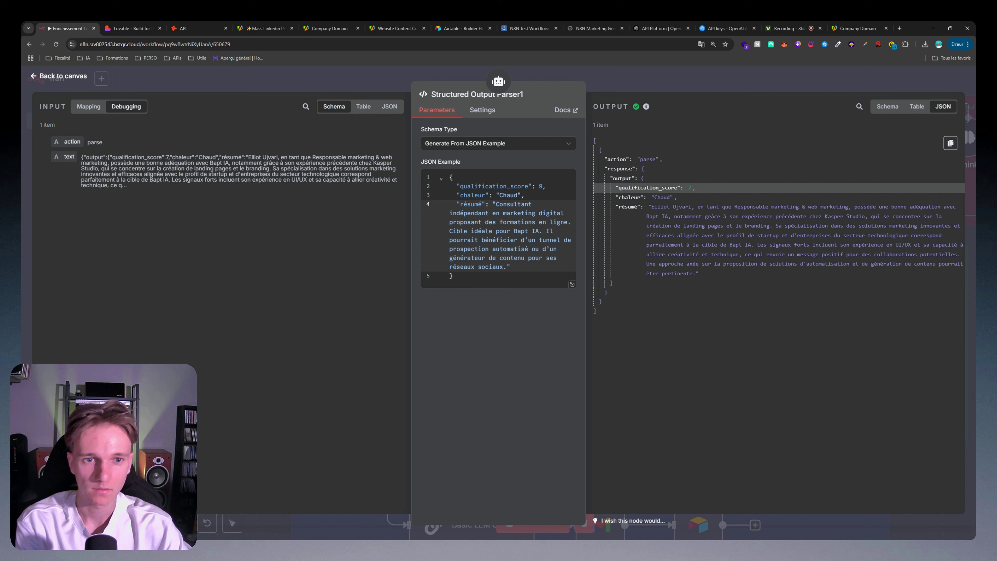
Step: Point out chaleur 'Chaud' in the parser output, then open the Qualificateur de Leads agent's parameters
double_click(661, 197)
left_click(713, 189)
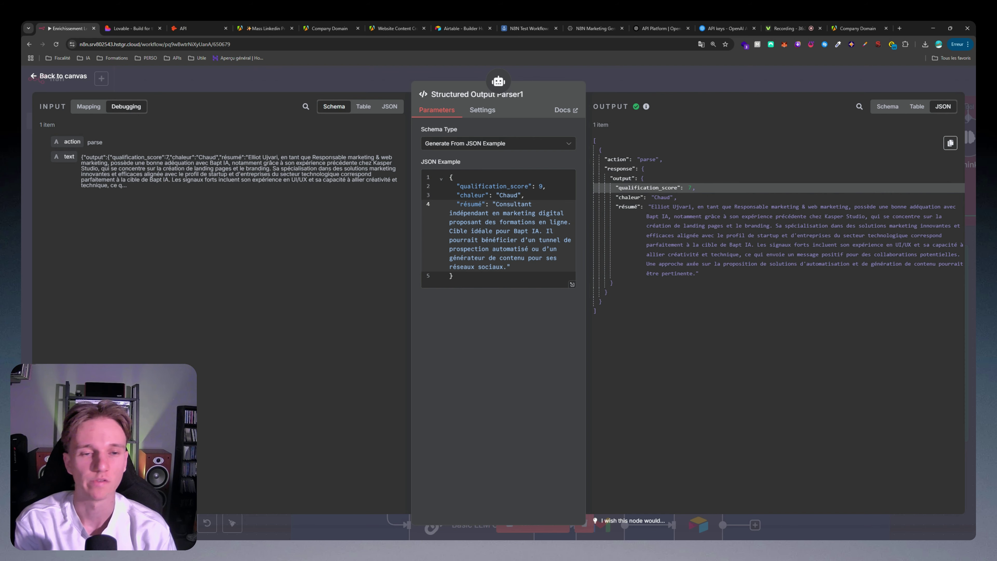
key("Escape")
double_click(456, 297)
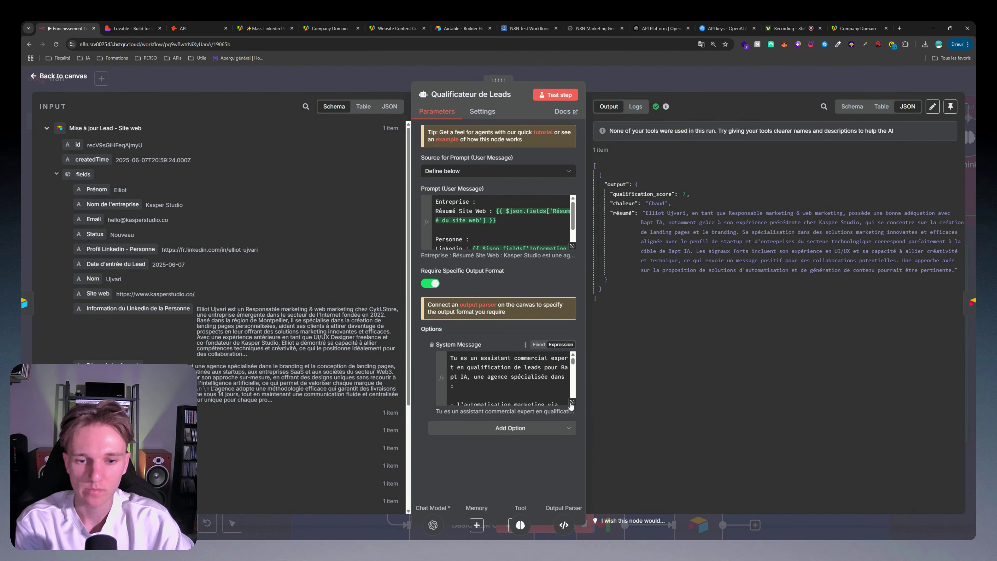
Step: Review the prompt's qualification_score, chaleur, résumé and warning requirements in the Expression editor, then return to canvas
left_click(572, 407)
left_click_drag(269, 276, 393, 276)
left_click(258, 301)
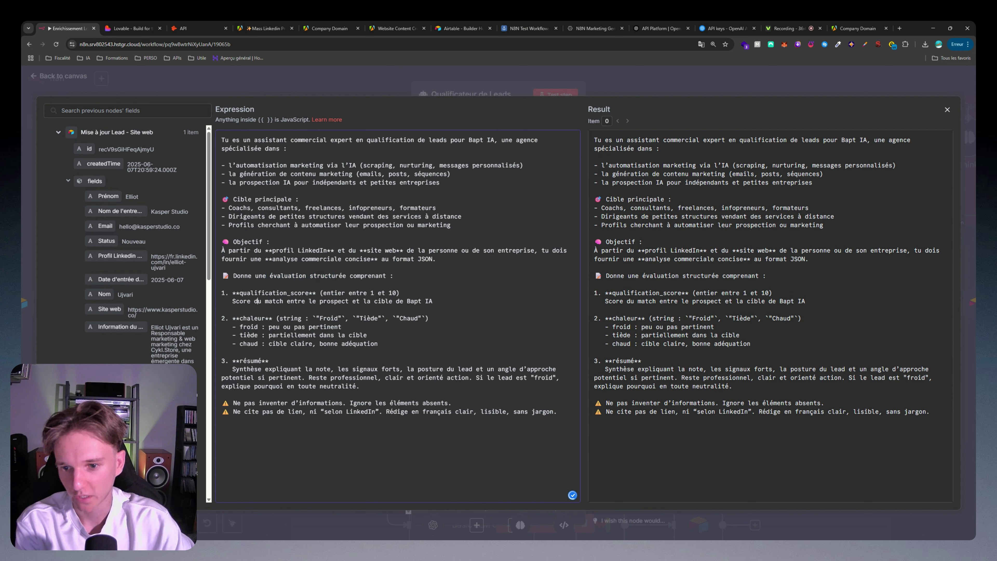
left_click_drag(234, 293, 399, 292)
left_click_drag(233, 318, 428, 318)
left_click(254, 318)
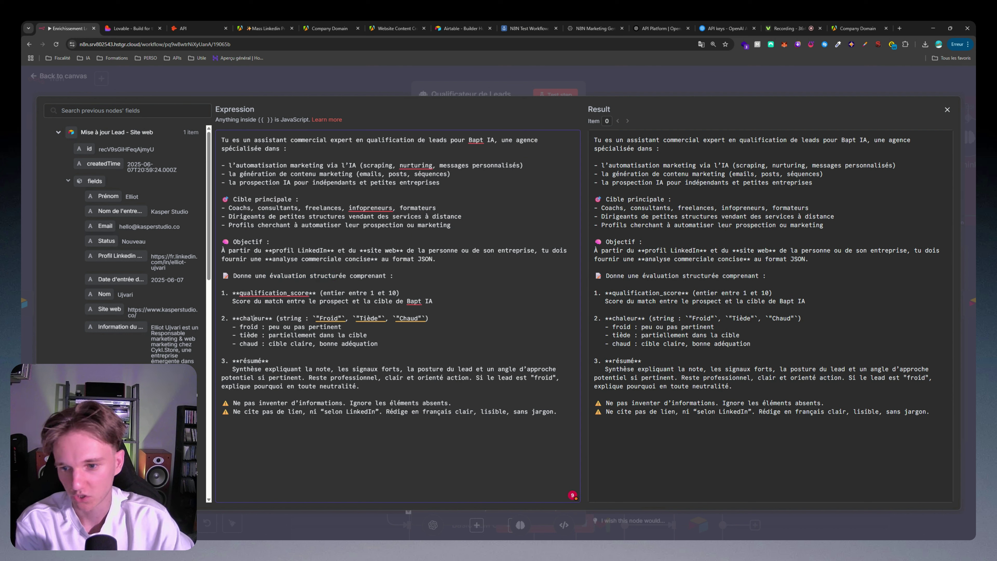
left_click_drag(233, 318, 428, 318)
left_click_drag(241, 361, 359, 386)
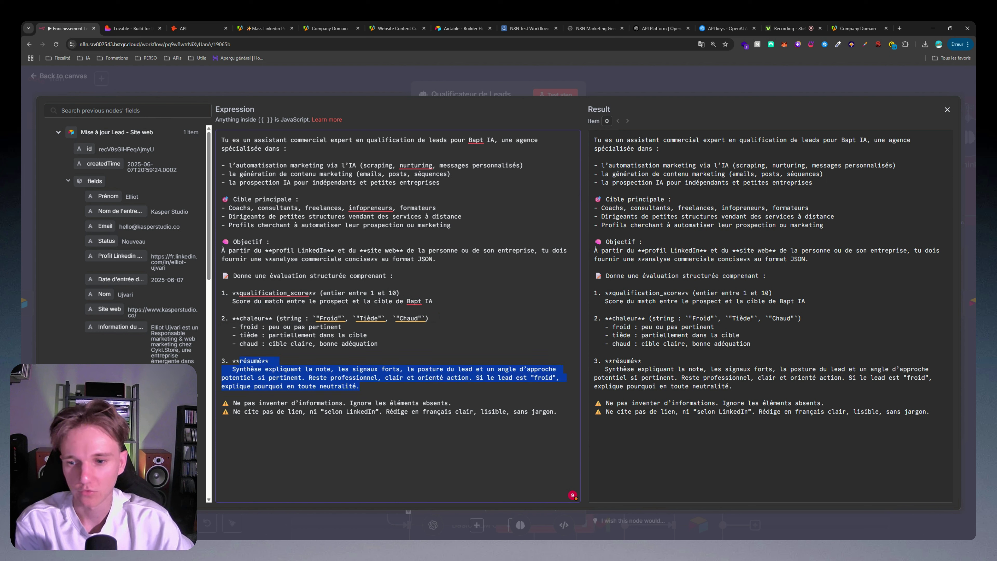
left_click_drag(259, 402, 276, 403)
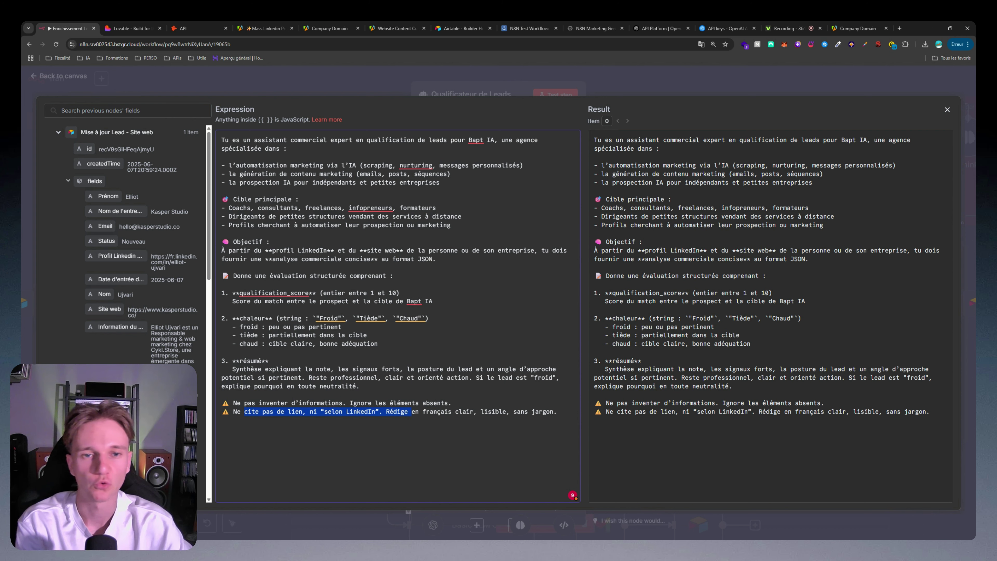
left_click(678, 77)
left_click(689, 76)
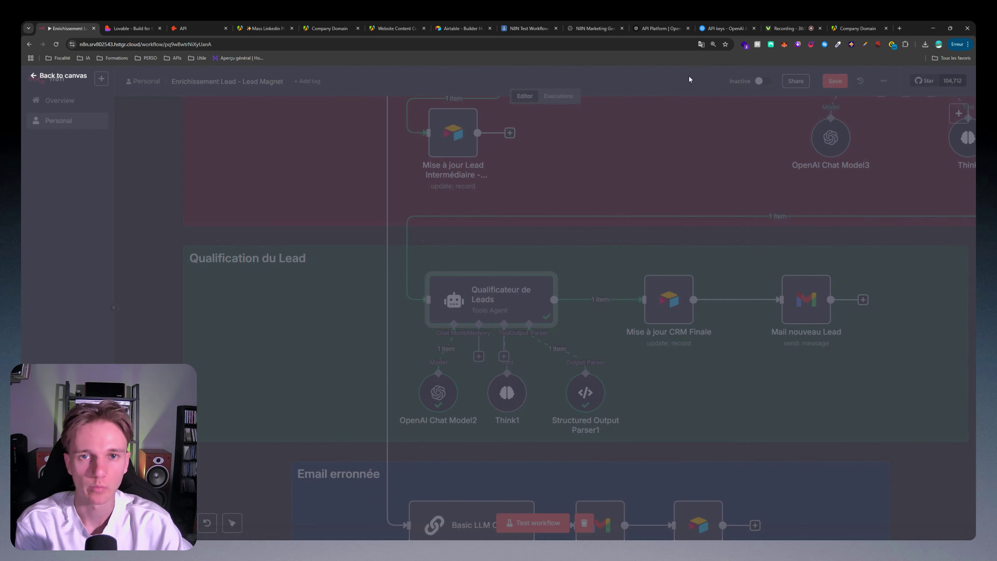
Step: Check Mise à jour CRM Finale's value mappings and test-run it to write chaleur, score and résumé to Airtable
double_click(583, 304)
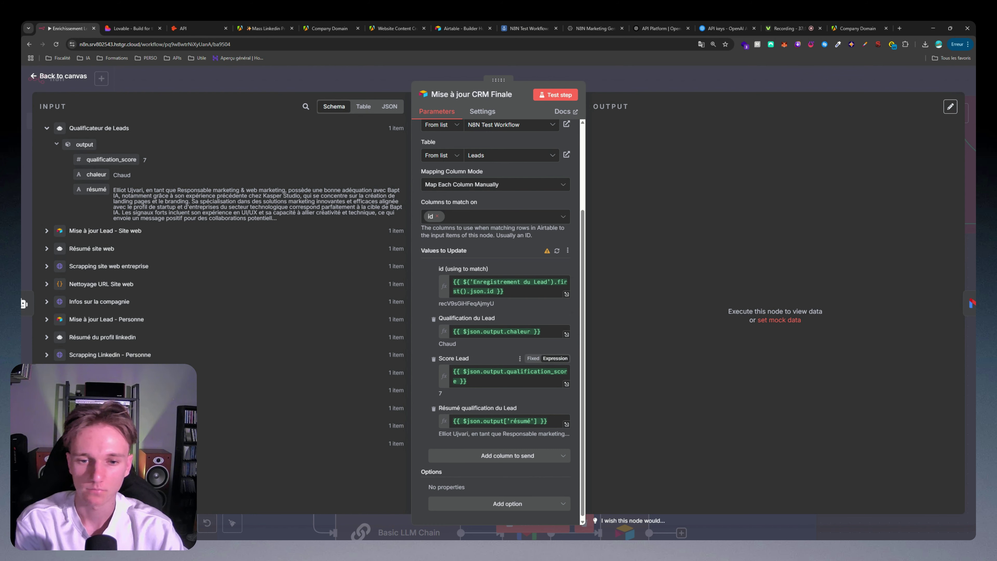
scroll(467, 408, "down", 1)
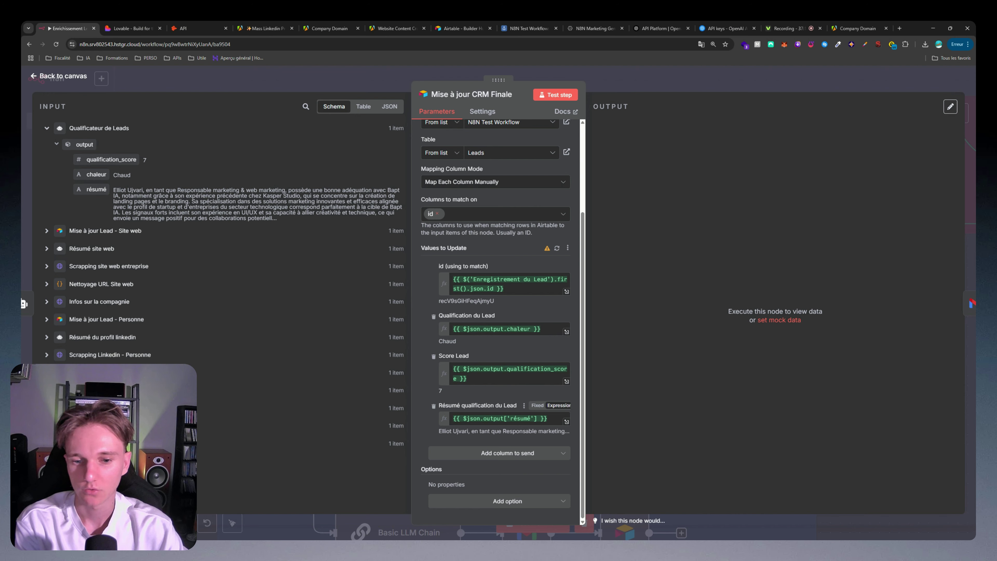
left_click(655, 83)
left_click(681, 311)
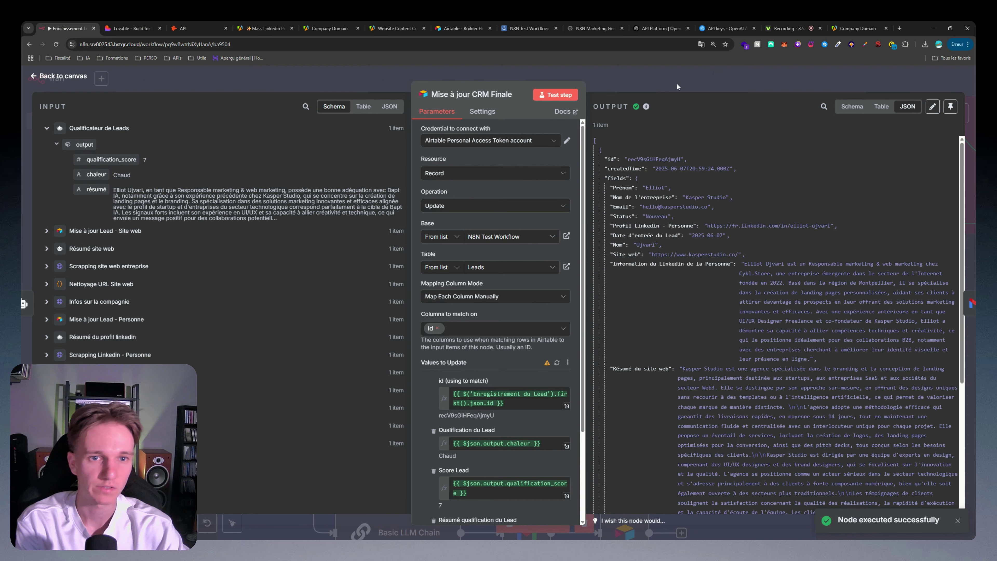
left_click(678, 86)
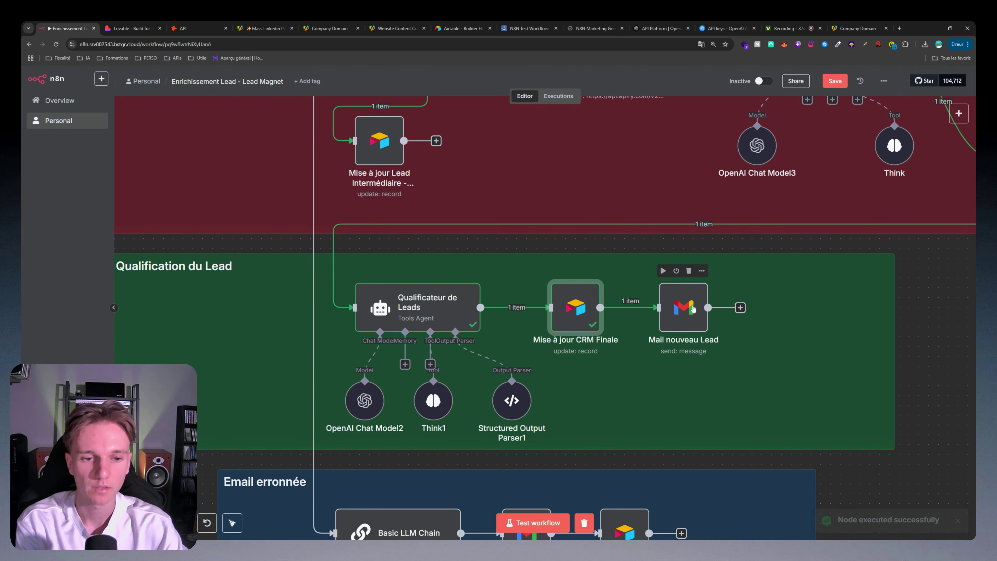
Step: Review the Mail nouveau Lead message and send a test email, confirming the SENT result
double_click(692, 309)
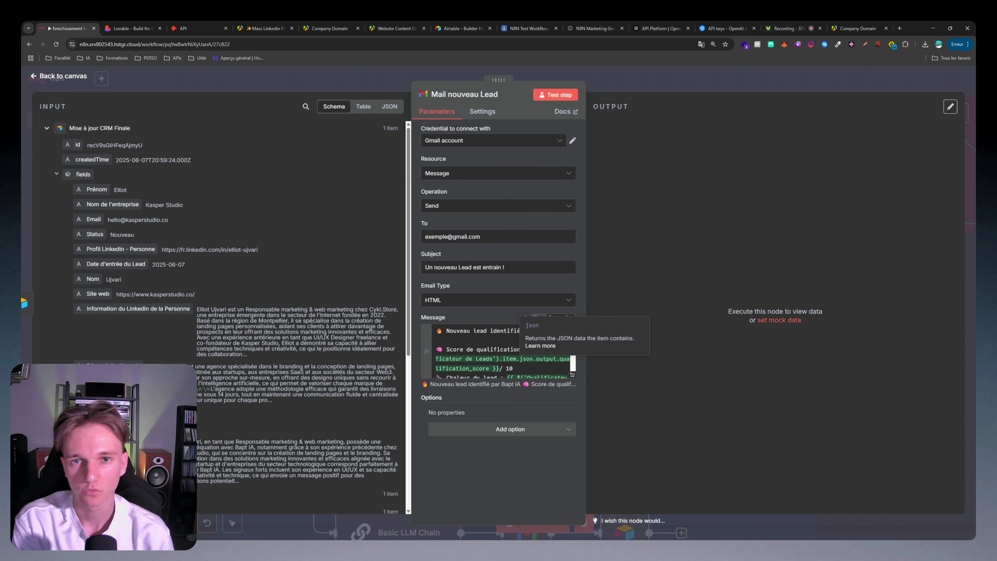
scroll(541, 357, "down", 2)
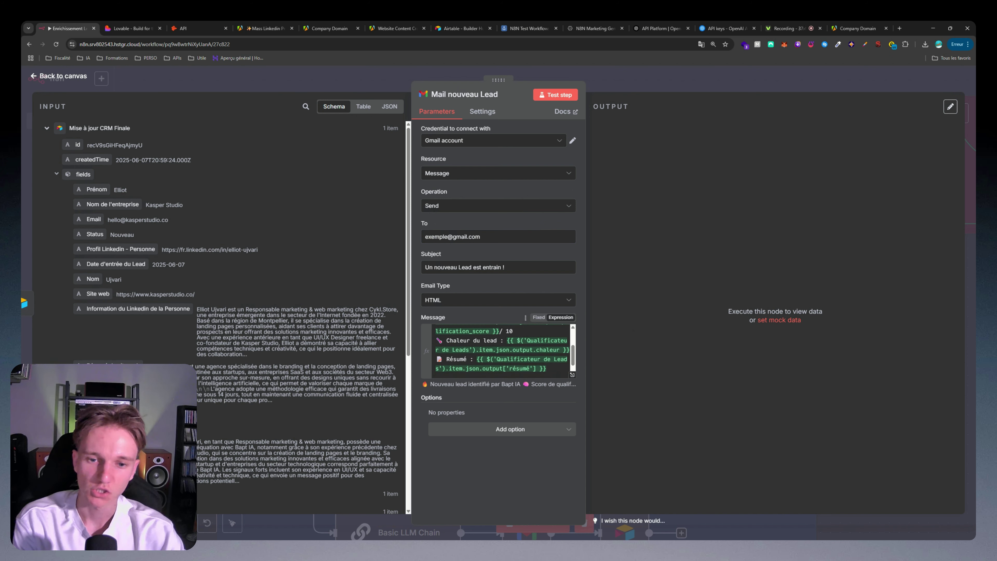
scroll(503, 350, "up", 3)
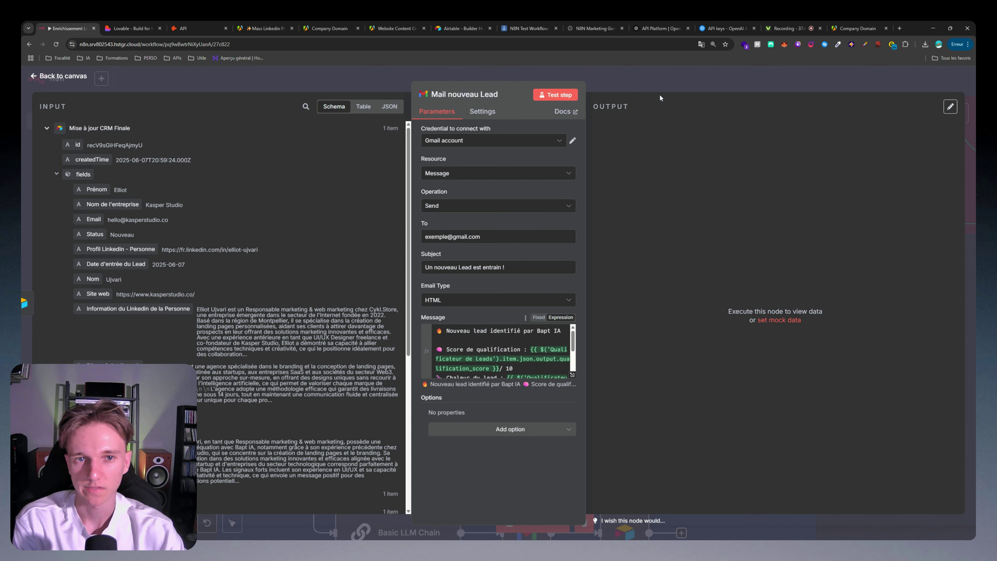
left_click(555, 95)
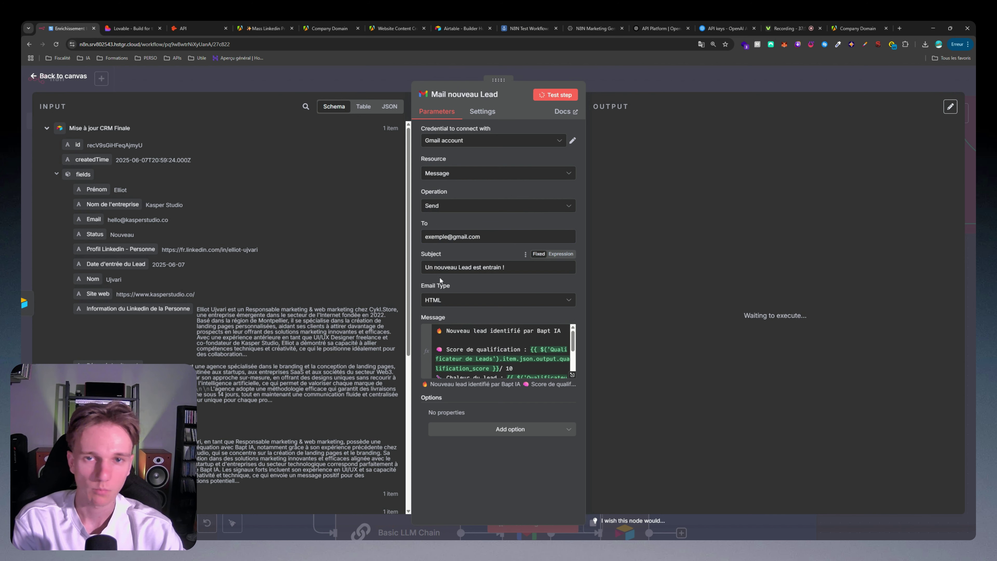
left_click_drag(608, 198, 636, 112)
left_click_drag(481, 237, 425, 236)
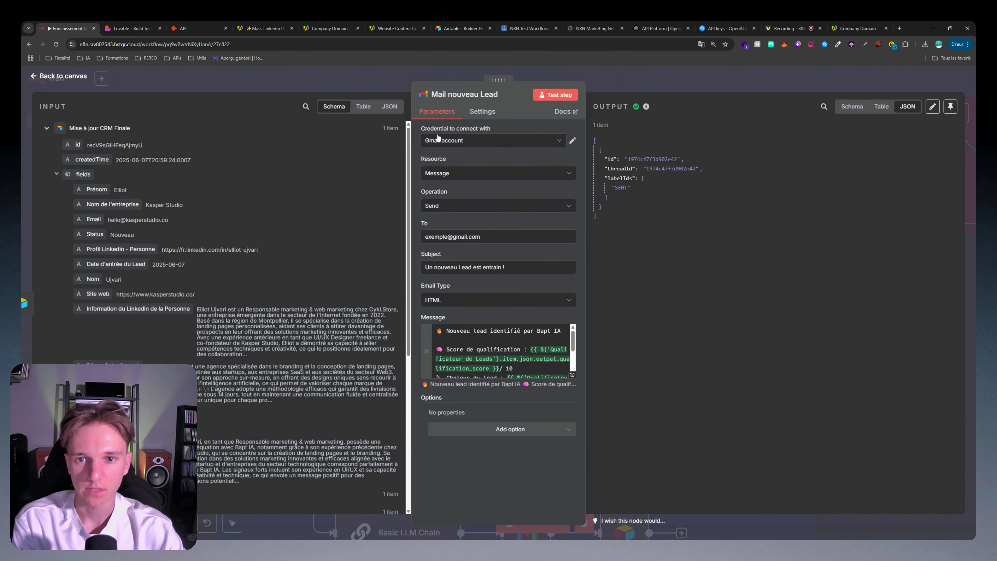
Step: Bring up the list of Gmail credentials in the Mail nouveau Lead node
left_click(439, 142)
left_click(450, 142)
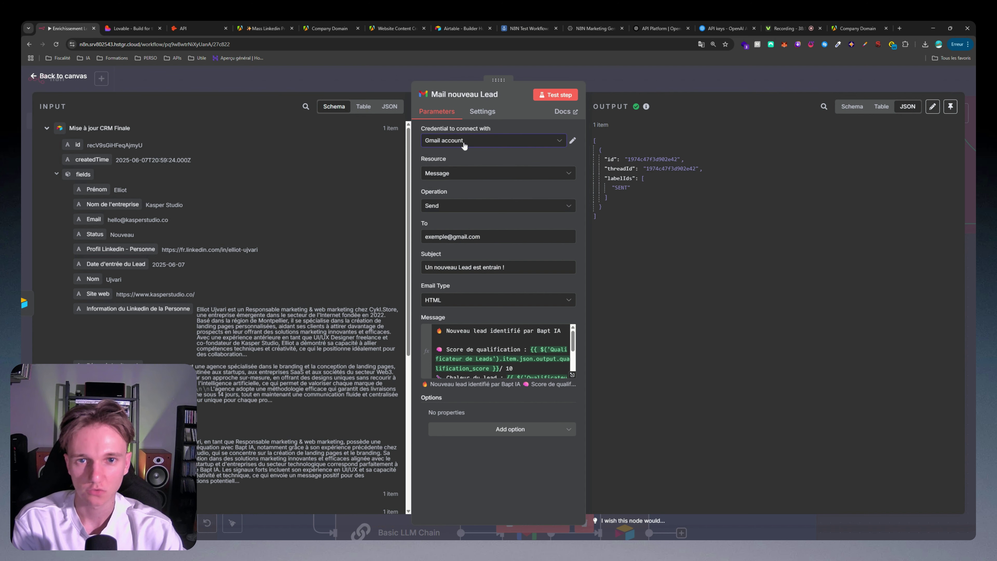
left_click(462, 147)
Step: Create a new Gmail credential, then go to the Google Cloud Console tab
left_click(450, 192)
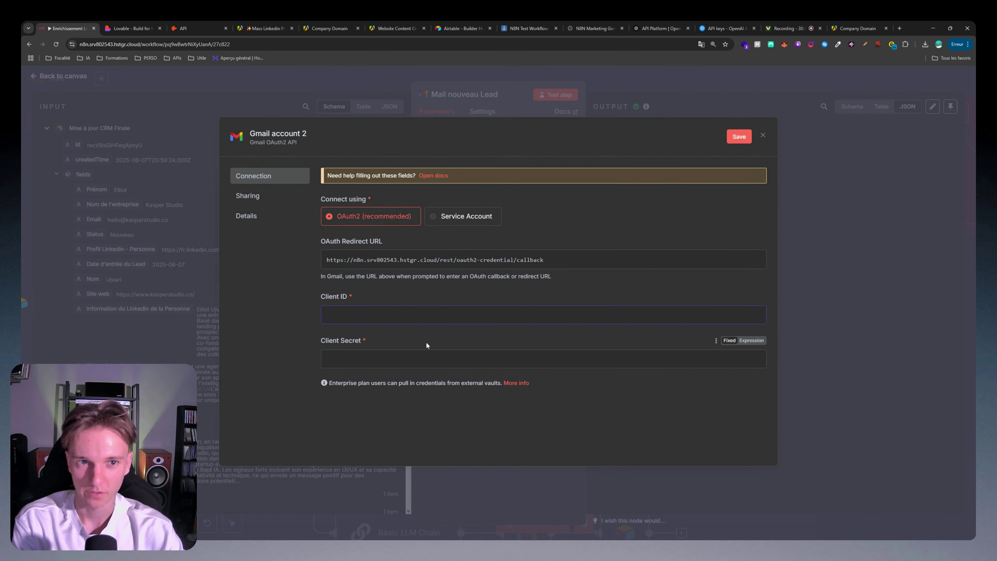
left_click(595, 28)
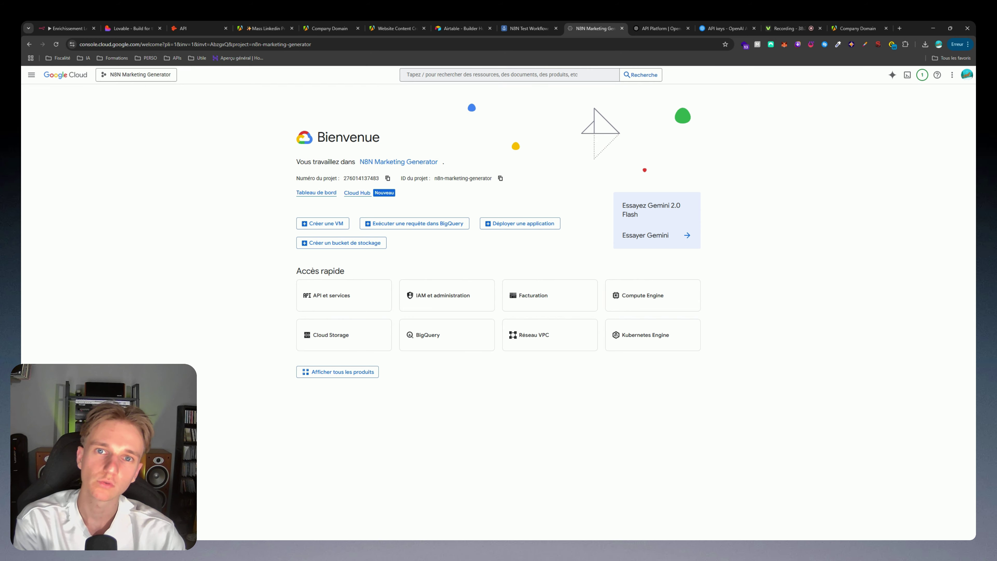
Step: In APIs & Services Credentials, start a new OAuth client ID of type Web application
key("ctrl+o")
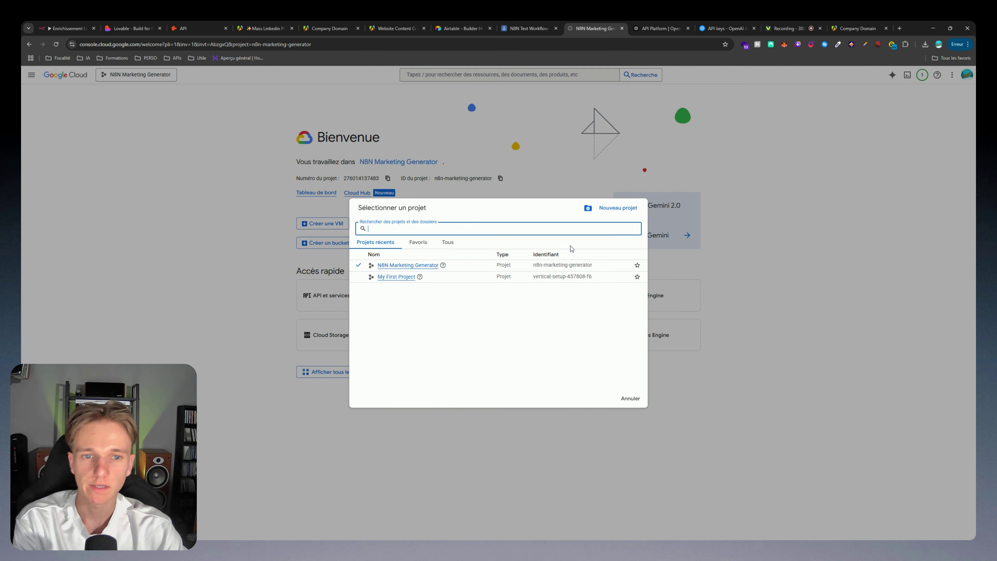
left_click(612, 208)
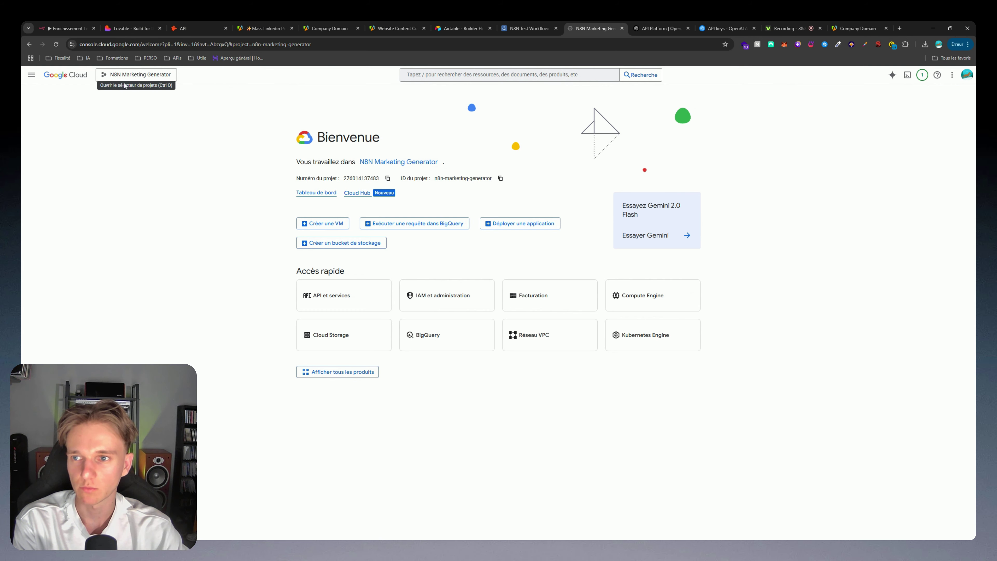
left_click(333, 298)
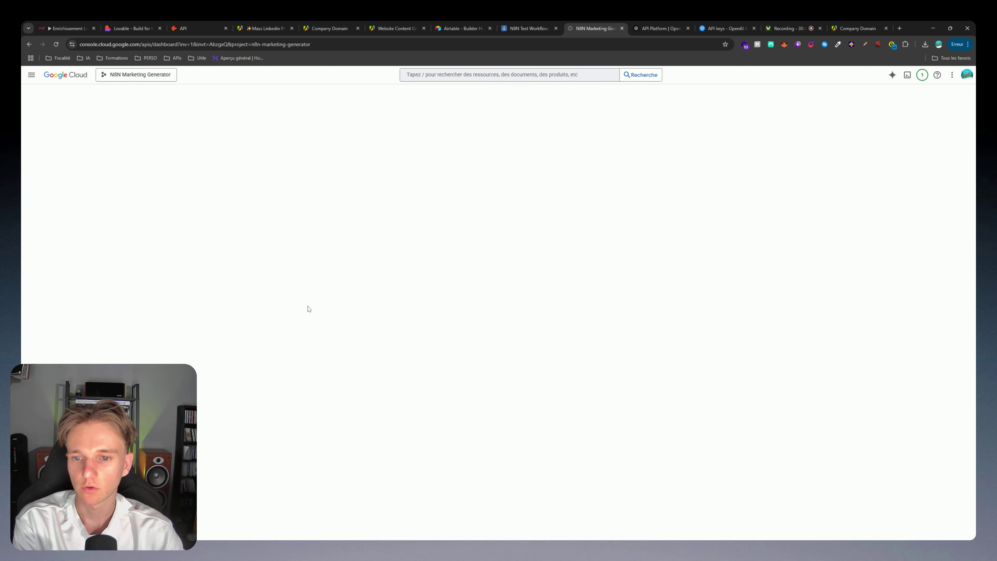
left_click(59, 139)
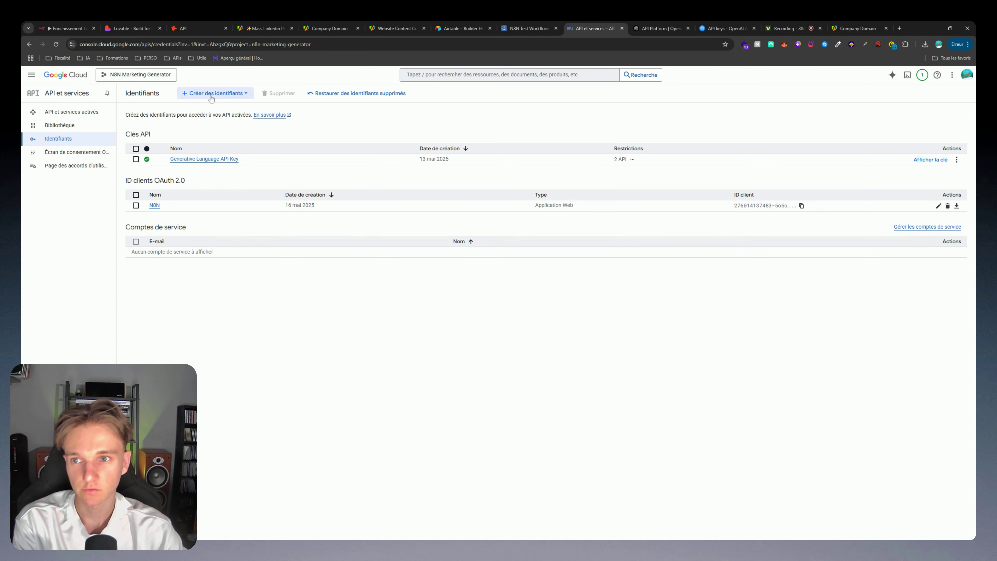
left_click(211, 94)
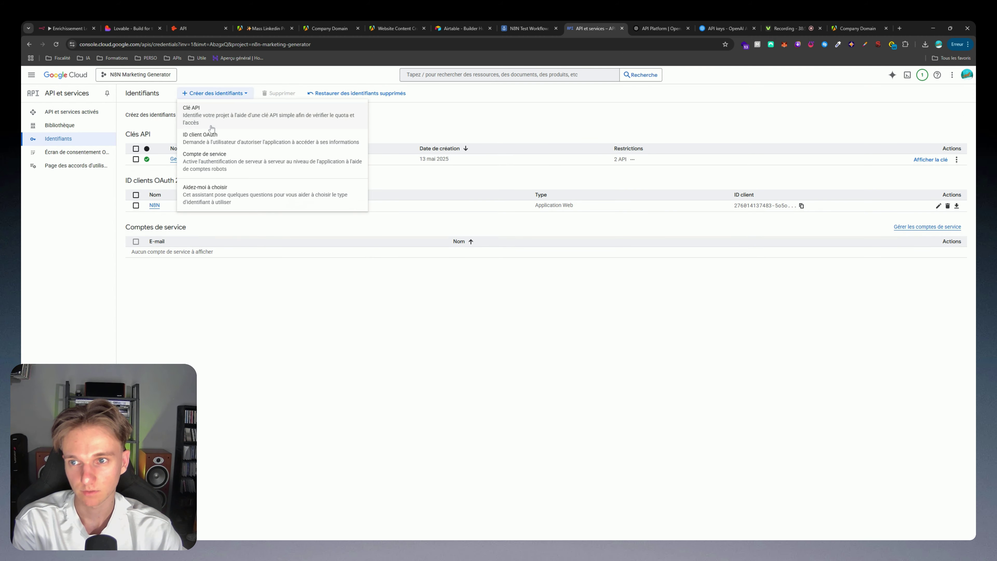
left_click(211, 143)
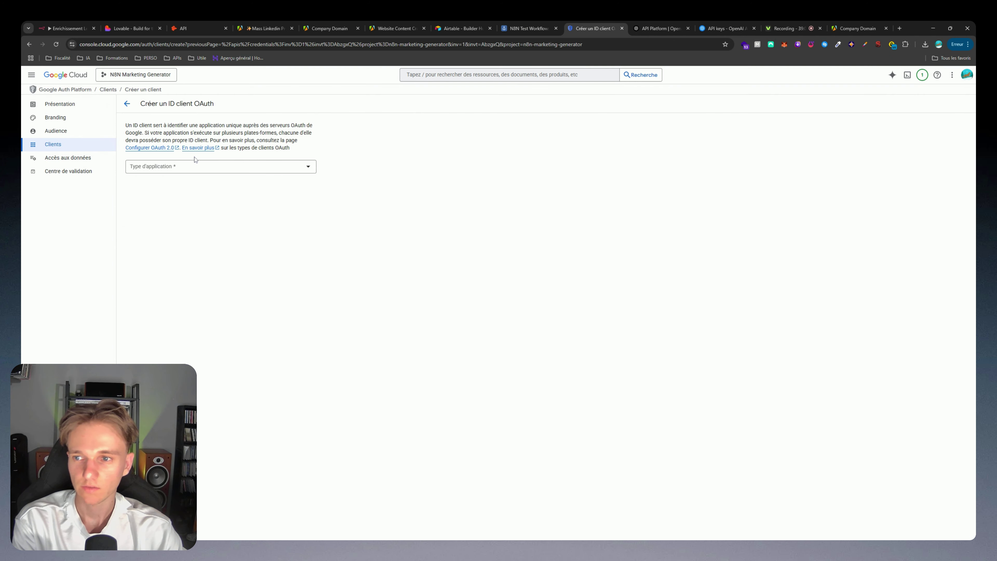
left_click(180, 166)
left_click(157, 171)
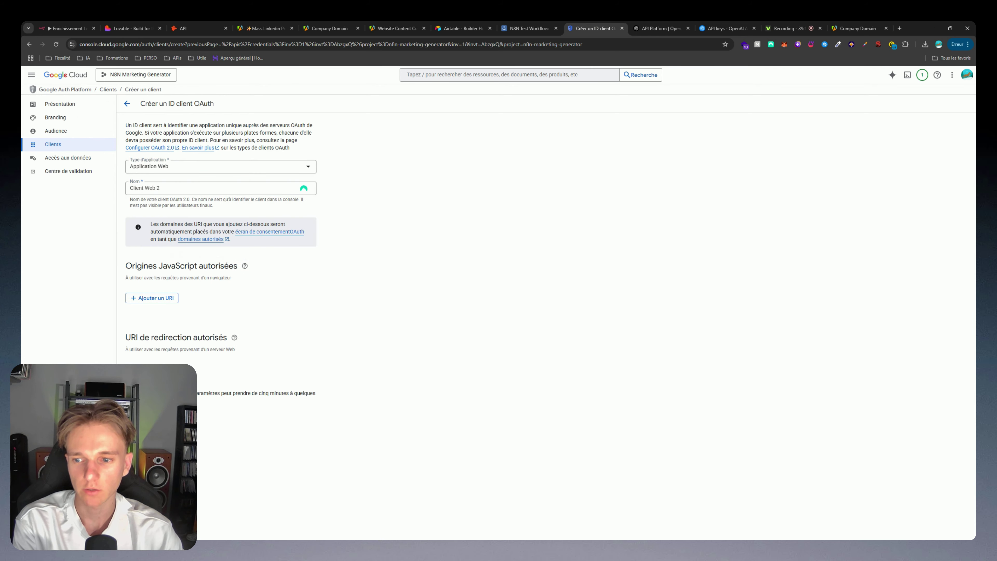
Step: Copy n8n's OAuth redirect URL and paste it as an authorized redirect URI
left_click(66, 28)
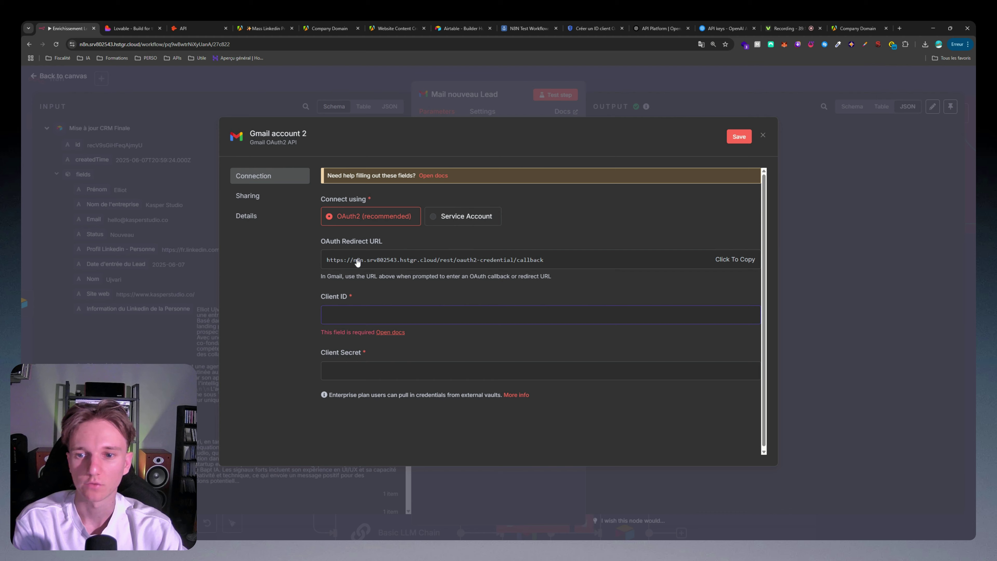
left_click(352, 260)
left_click(345, 262)
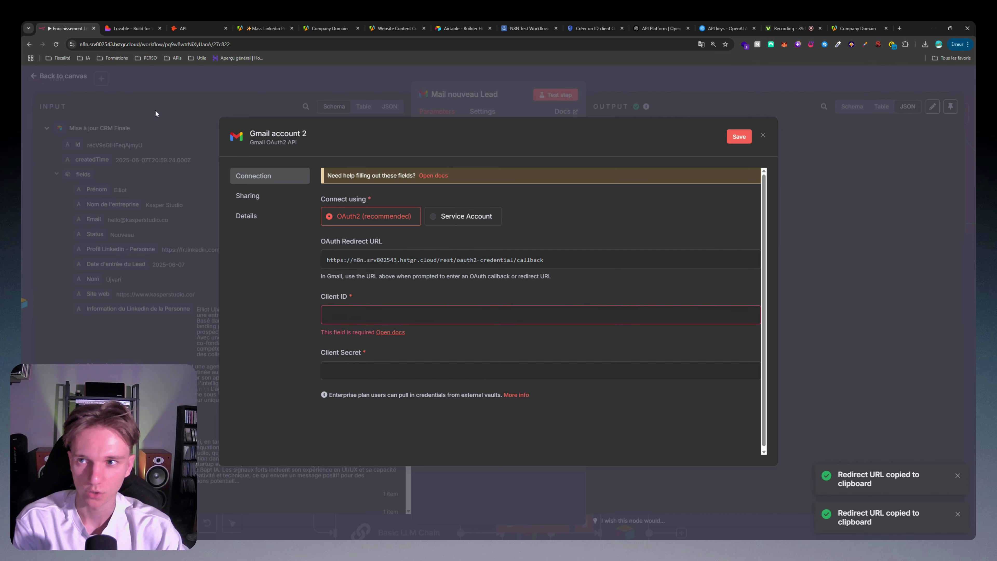
left_click(593, 28)
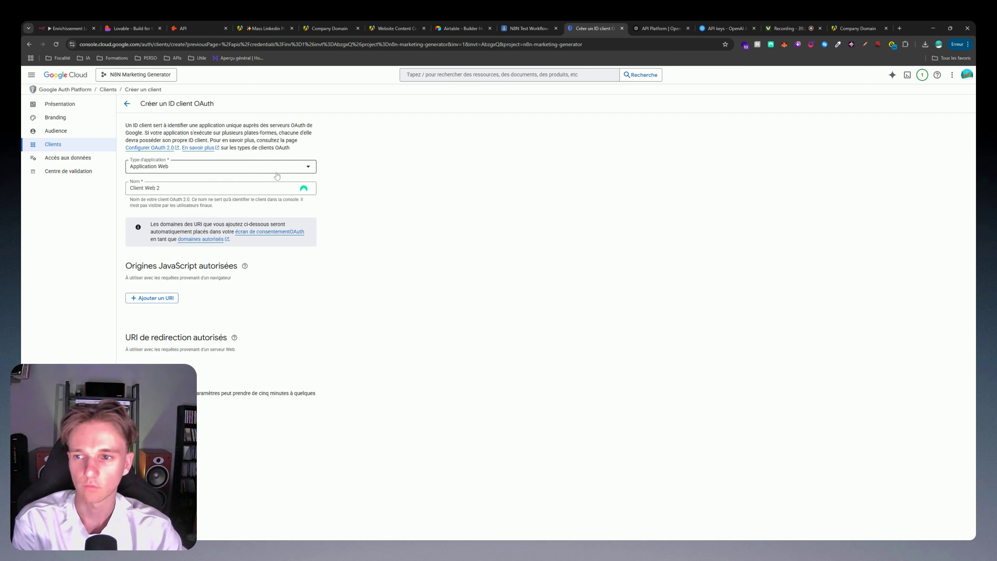
left_click(151, 371)
key("ctrl+v")
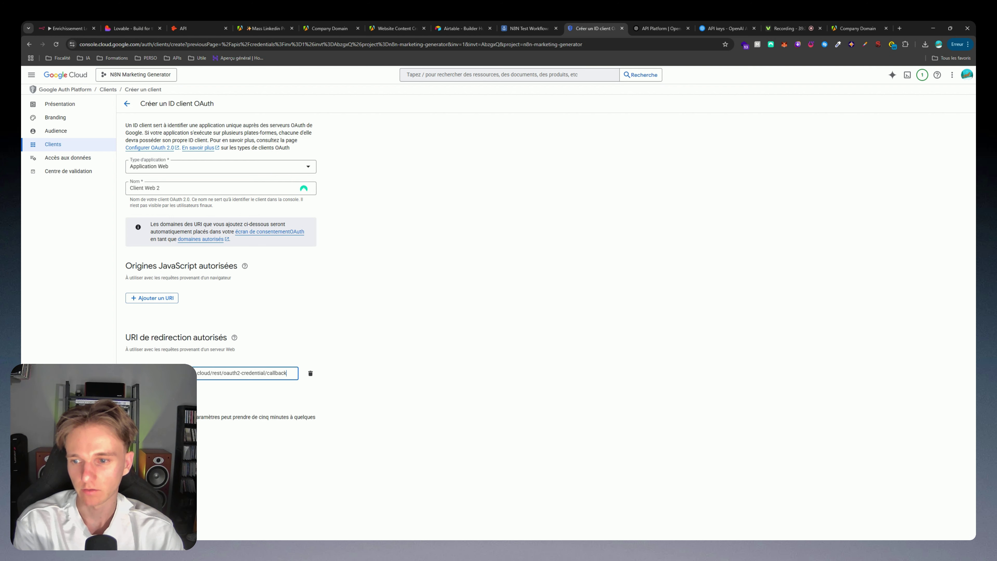
Step: Copy the existing N8N OAuth client's ID and return to n8n's credential dialog
left_click(128, 104)
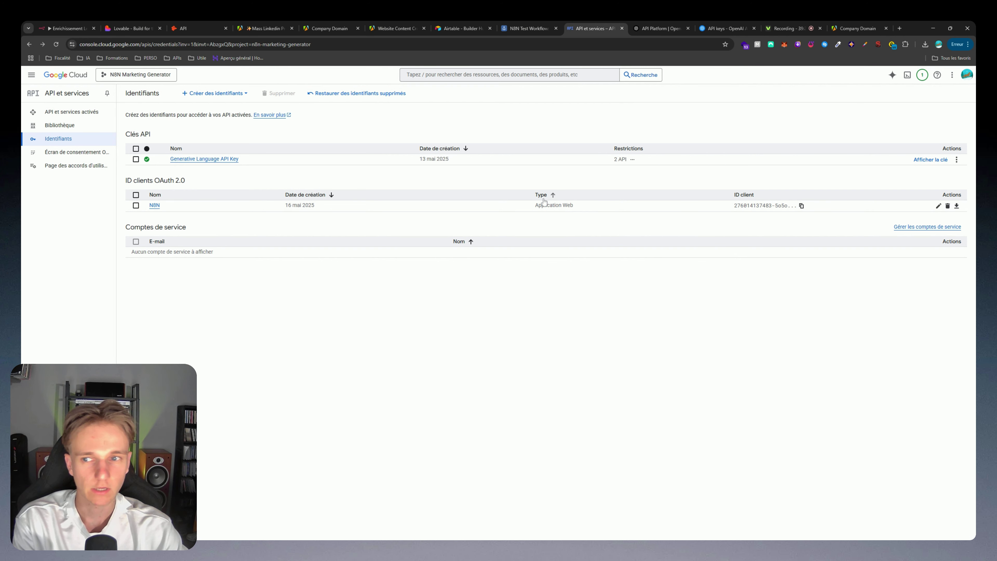
left_click(801, 205)
left_click(64, 29)
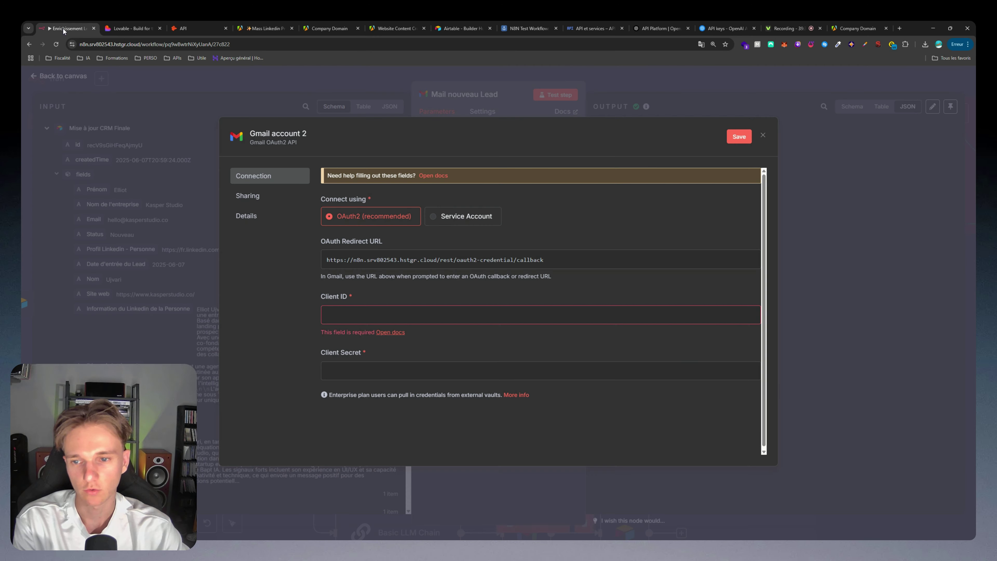
left_click(362, 315)
left_click(528, 29)
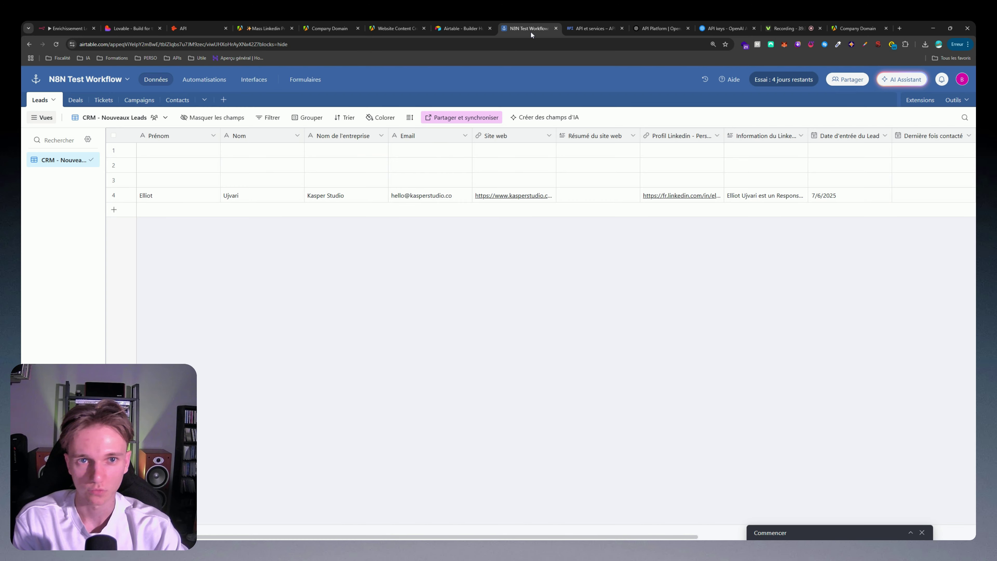
left_click(571, 29)
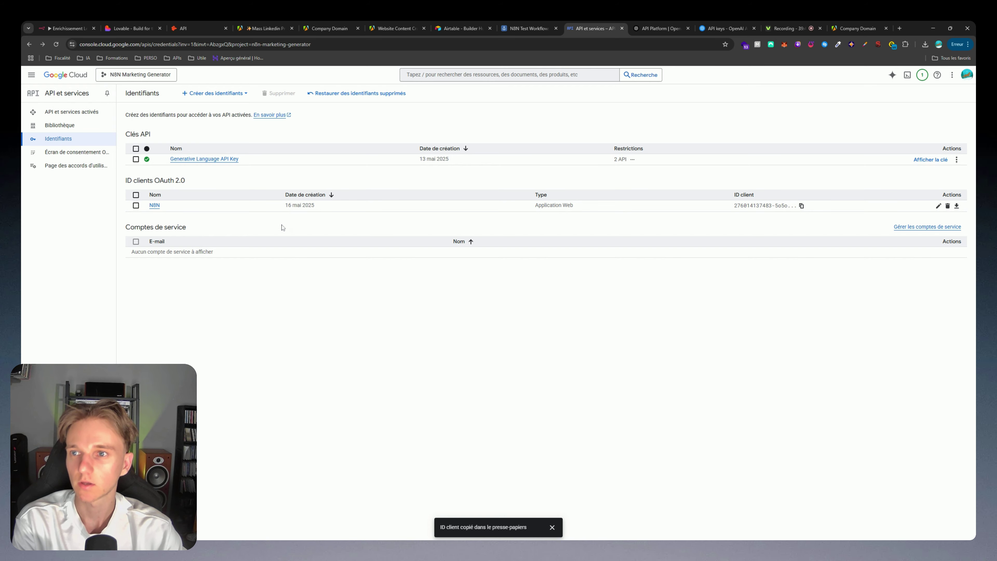
left_click(68, 28)
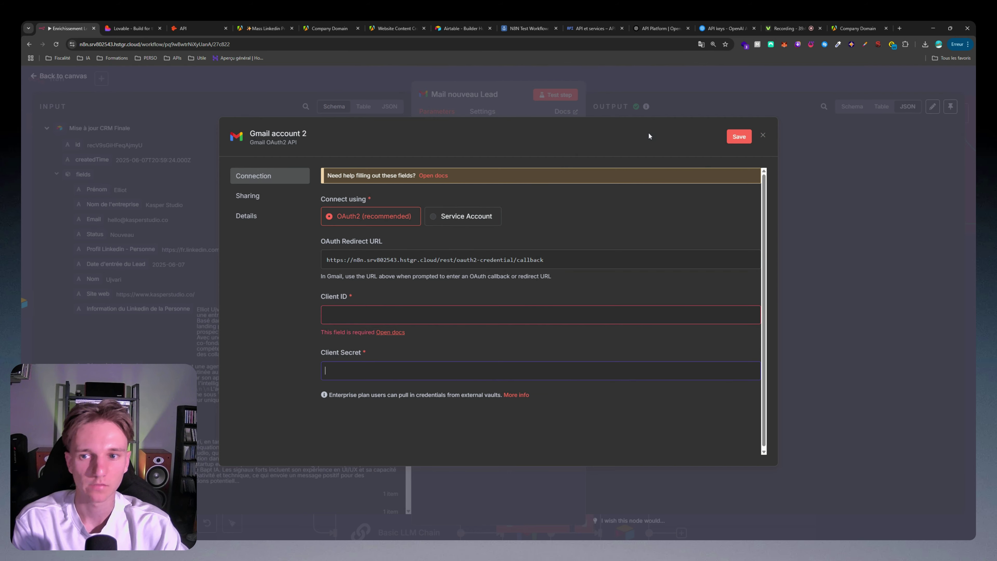
Step: Close the credential dialog and keep the Gmail node on Message resource with Send operation
left_click(568, 103)
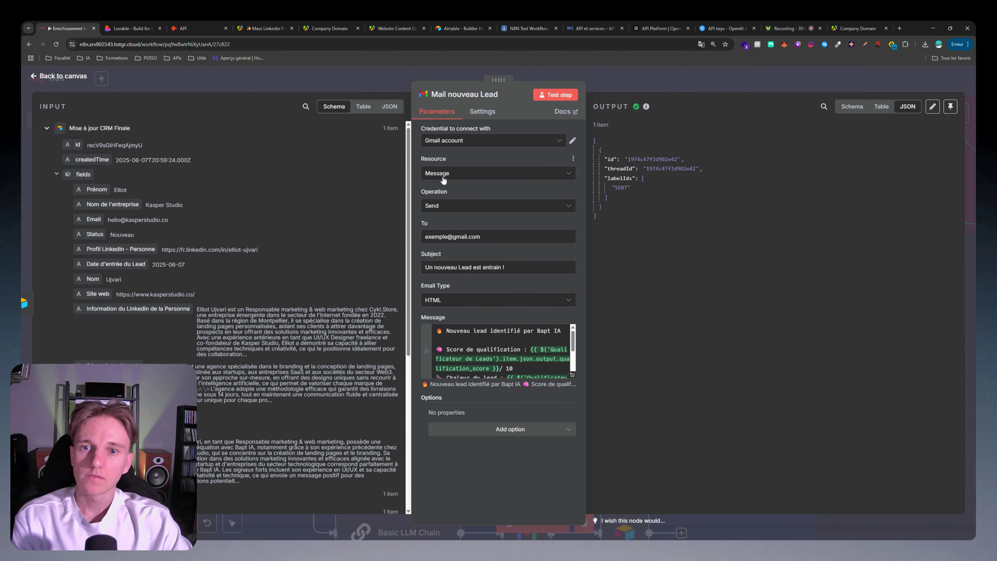
left_click(444, 179)
left_click(460, 162)
left_click(460, 205)
left_click(467, 191)
triple_click(452, 237)
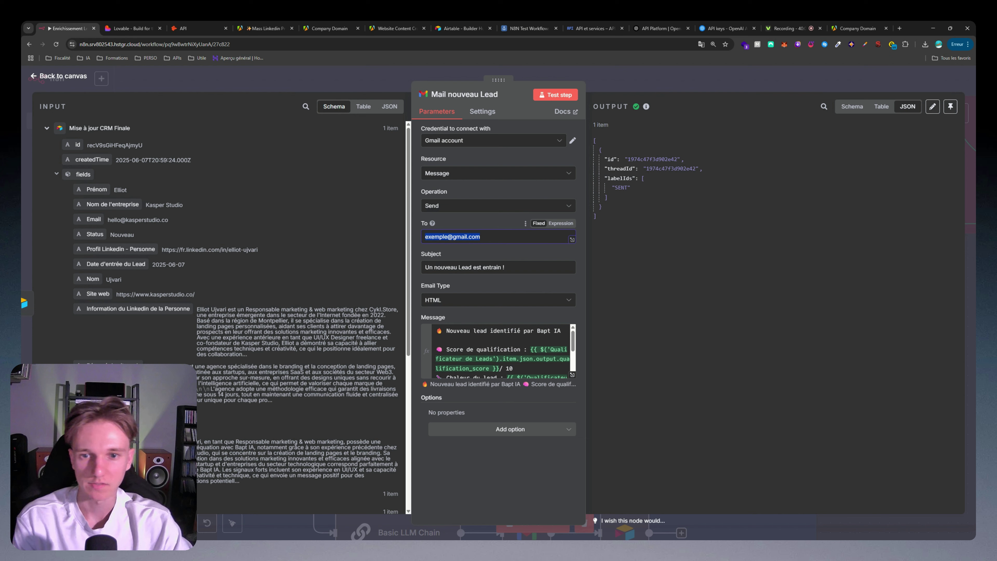
Step: Change the subject's 'entrain' to 'entré' and set Email Type to Text, then close the node
double_click(491, 267)
type("entré")
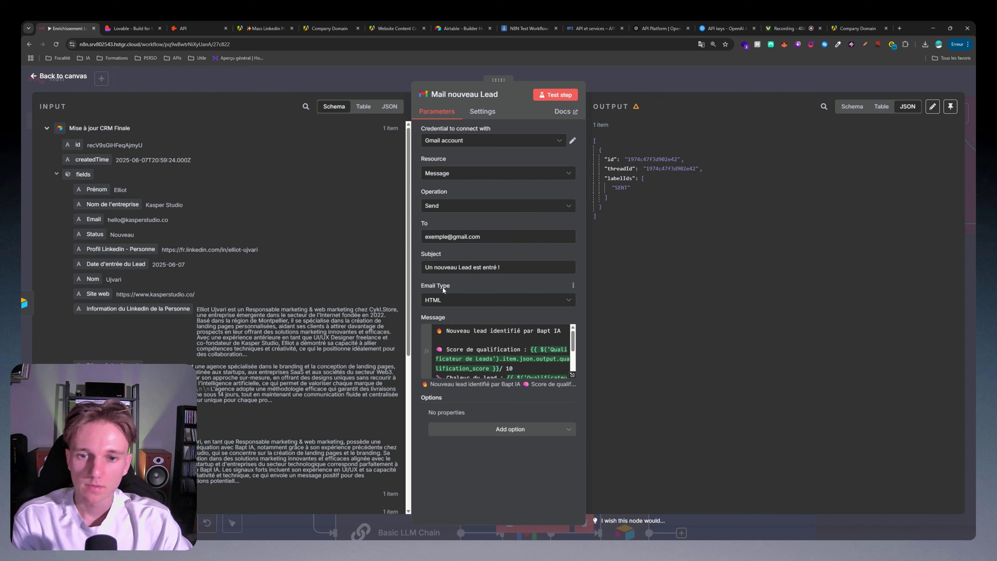
left_click(465, 301)
left_click(465, 324)
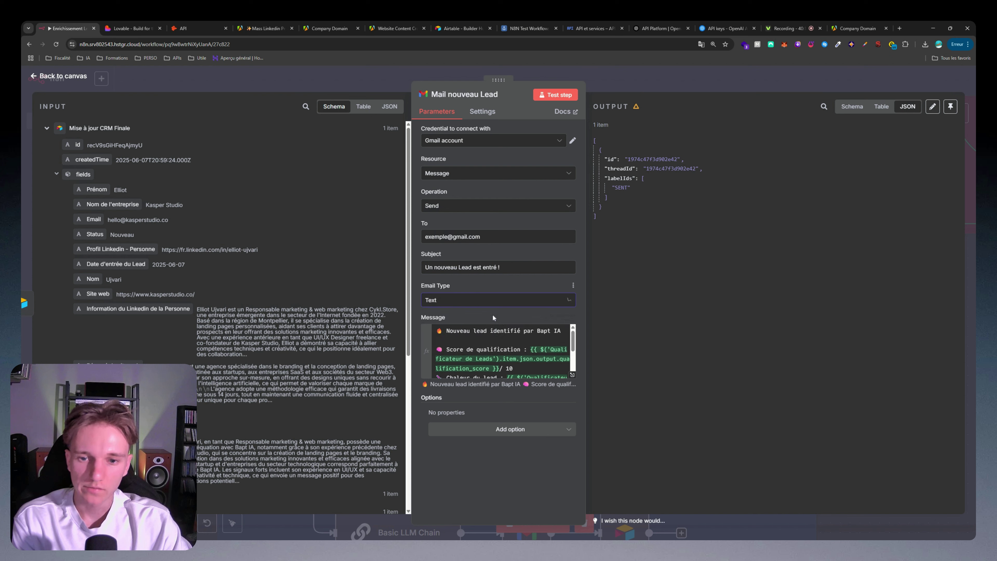
scroll(502, 349, "down", 1)
scroll(503, 350, "up", 2)
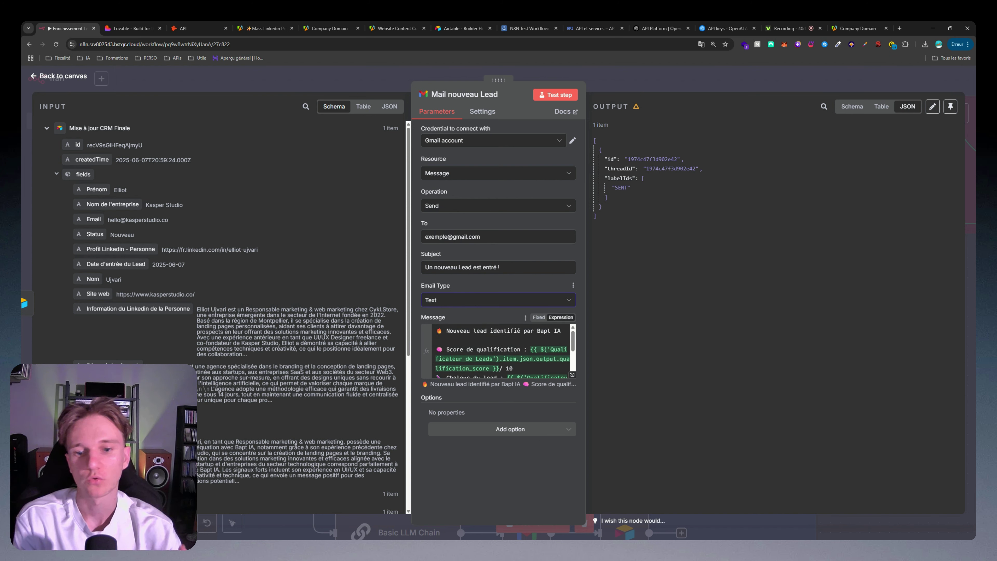
scroll(502, 349, "down", 2)
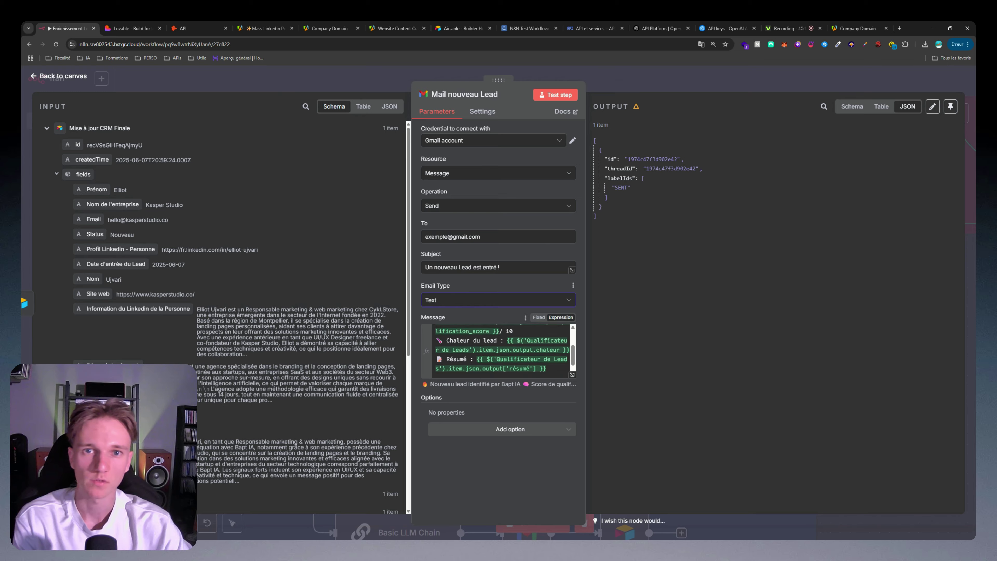
left_click(640, 79)
scroll(635, 312, "down", 10)
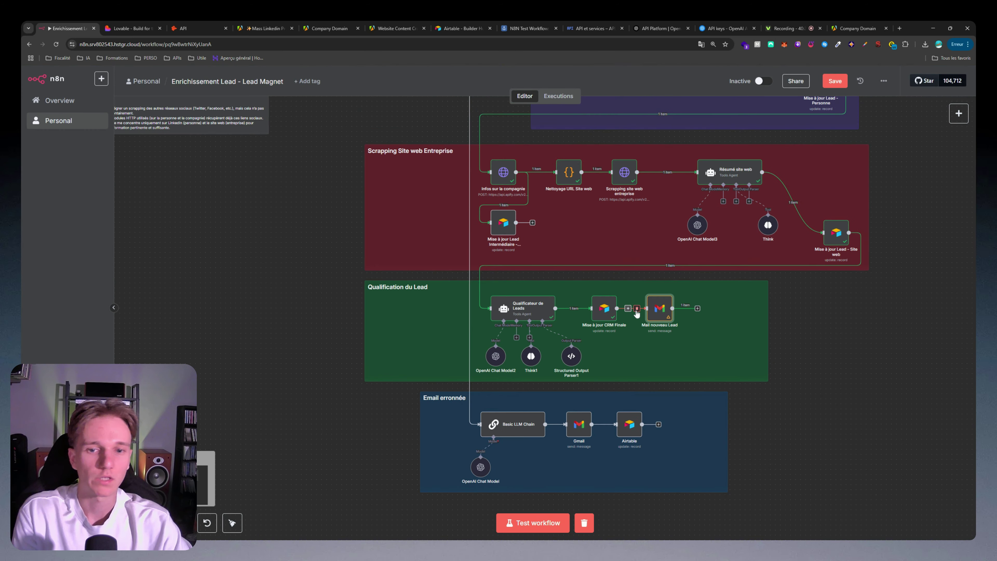
Step: Zoom and pan the canvas to show the whole workflow, from the Explications note to the Email erronée group
scroll(461, 242, "up", 3)
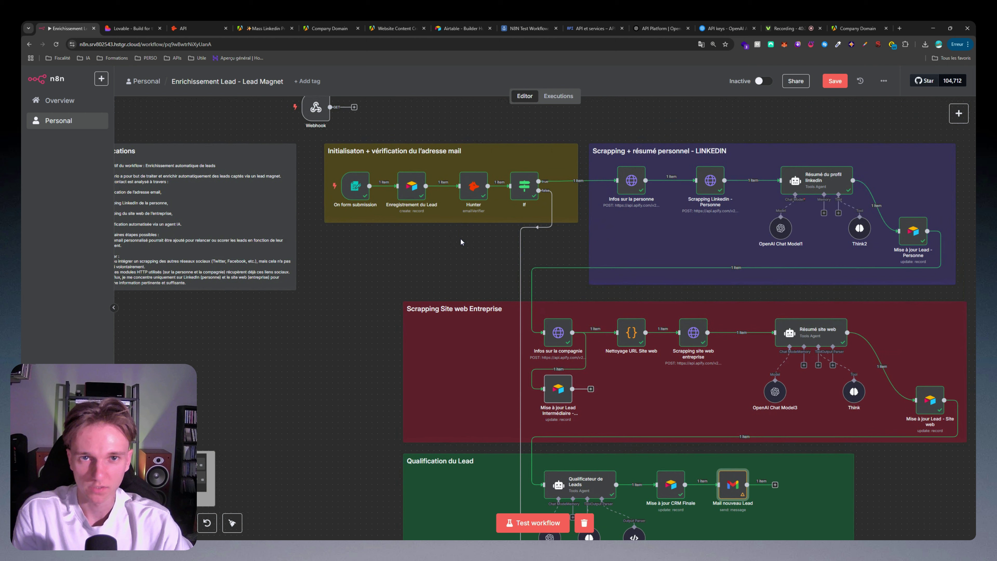
left_click_drag(462, 241, 629, 276)
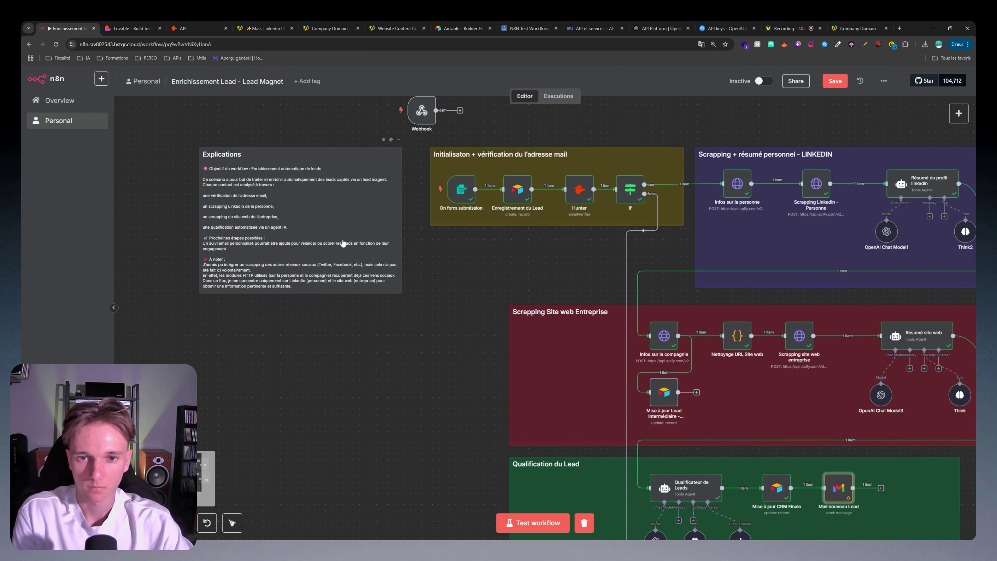
scroll(763, 233, "down", 3)
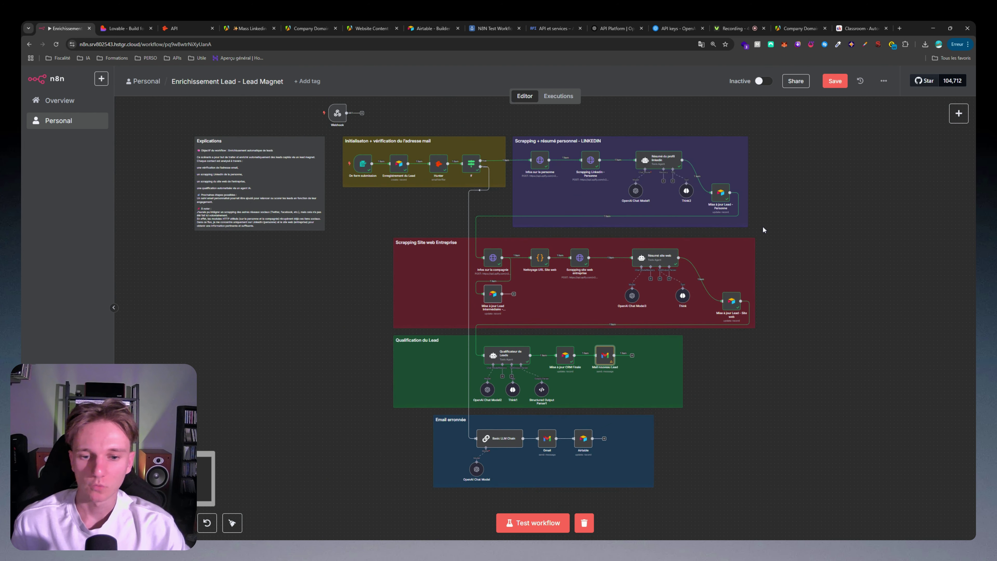